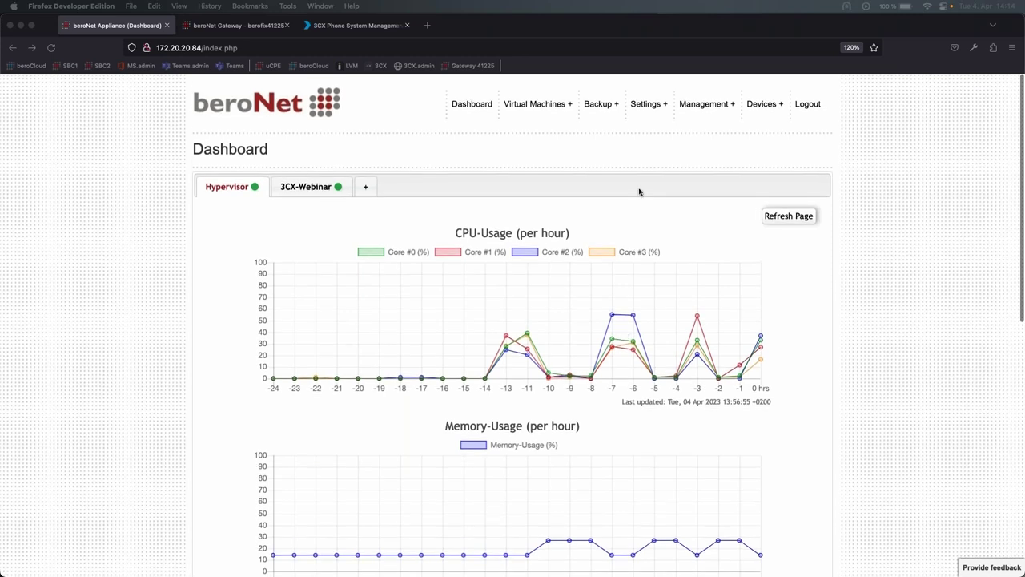
# - Show Network Configuration's WAN-Interface tab and keep its mode as Controlled by VM
pyautogui.moveTo(646, 105)
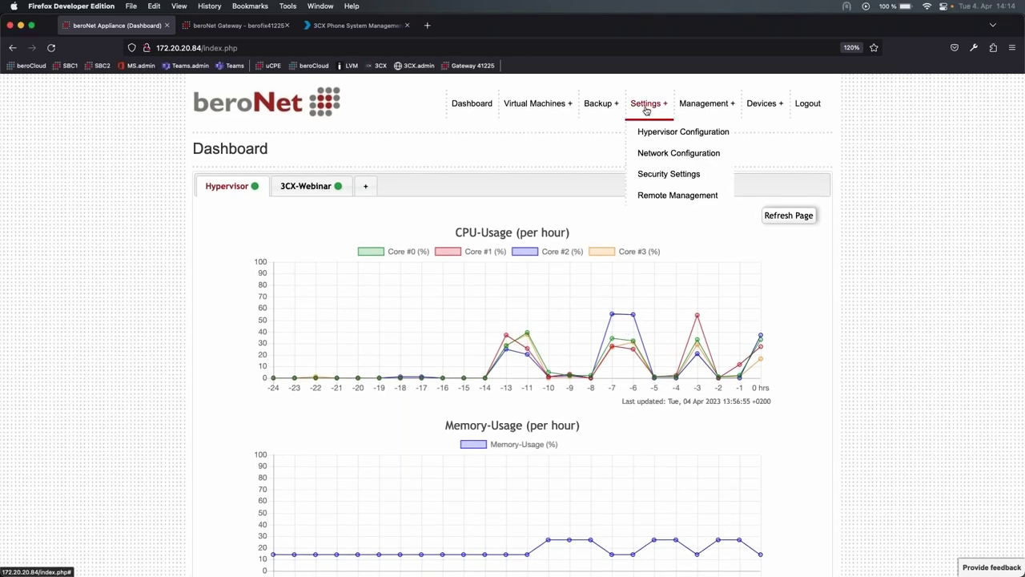
pyautogui.click(654, 157)
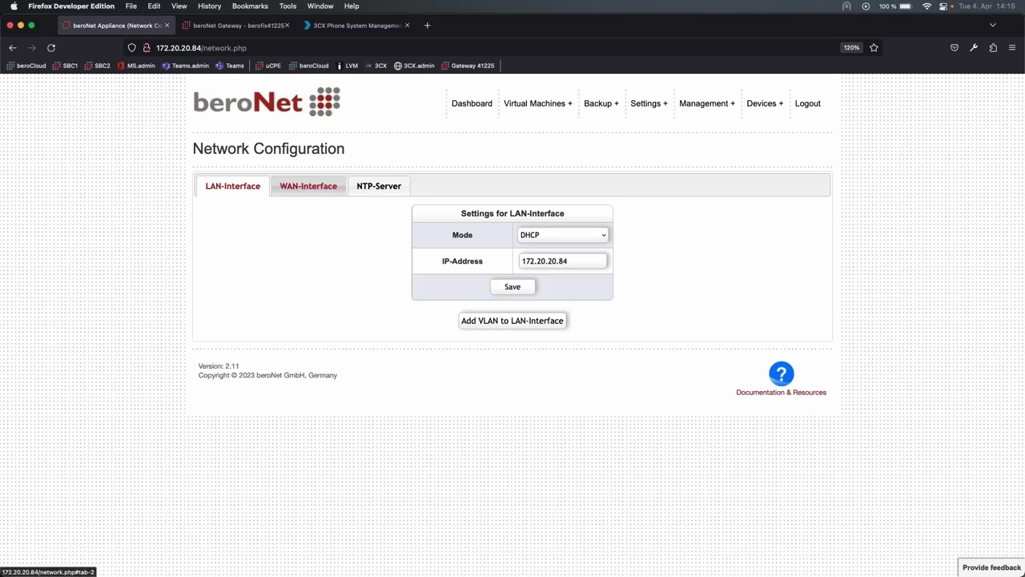
pyautogui.click(301, 189)
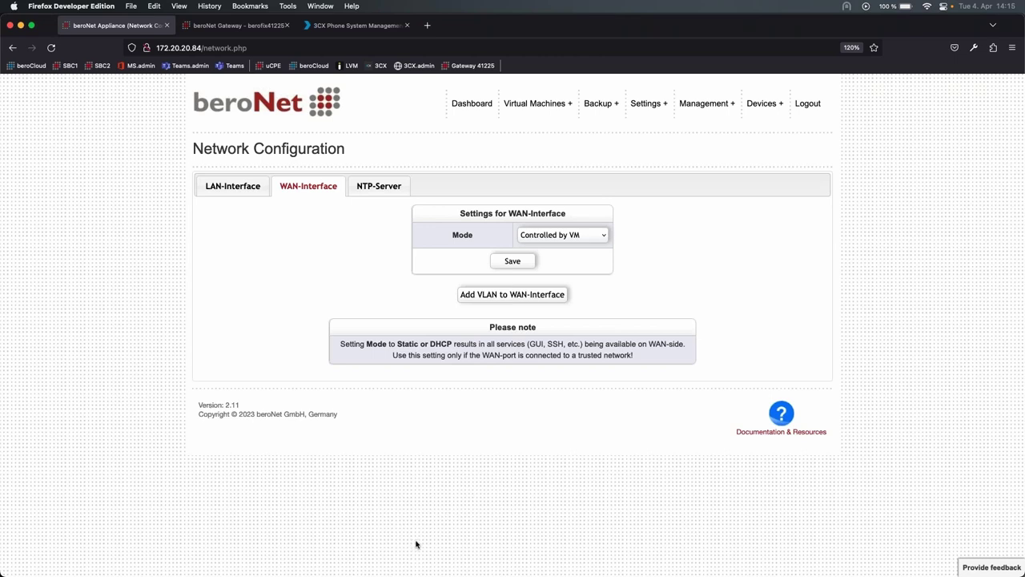
pyautogui.click(557, 236)
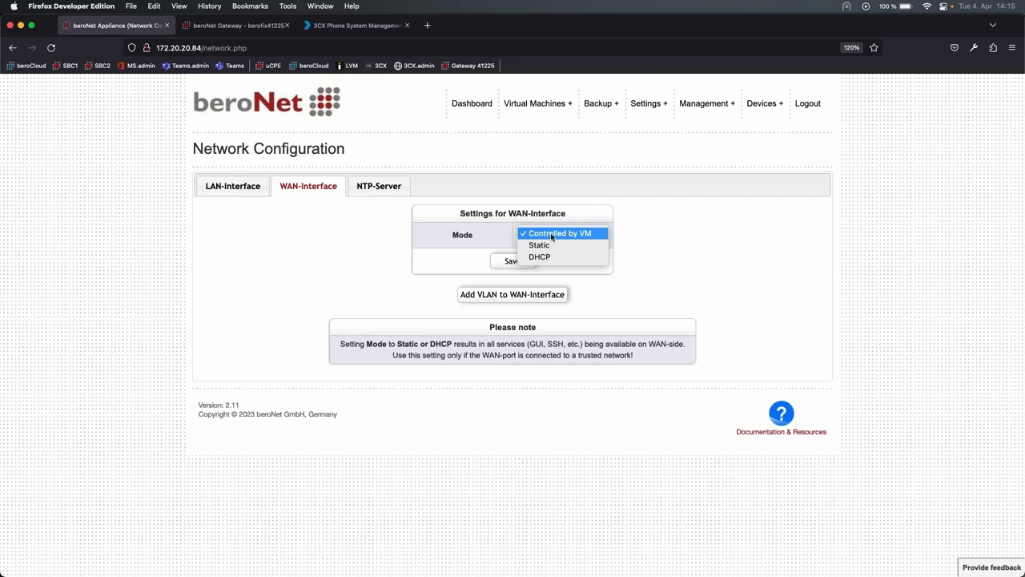
pyautogui.click(563, 234)
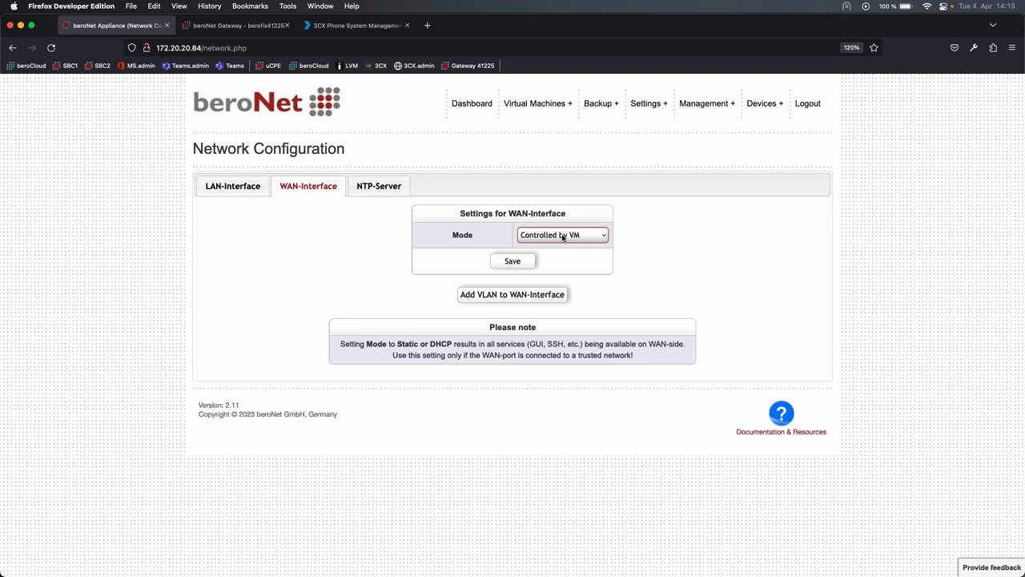
pyautogui.click(563, 236)
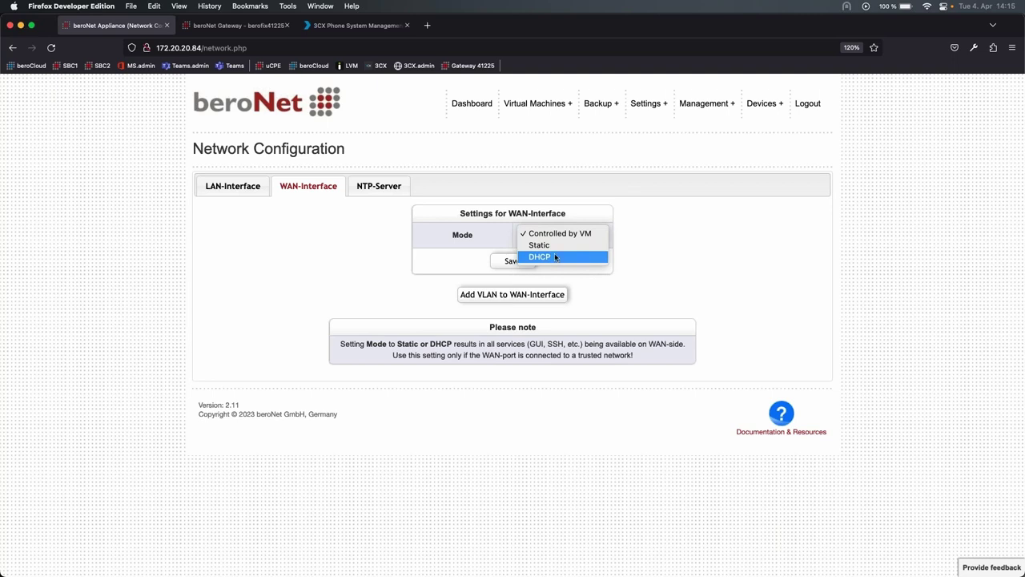
pyautogui.click(574, 234)
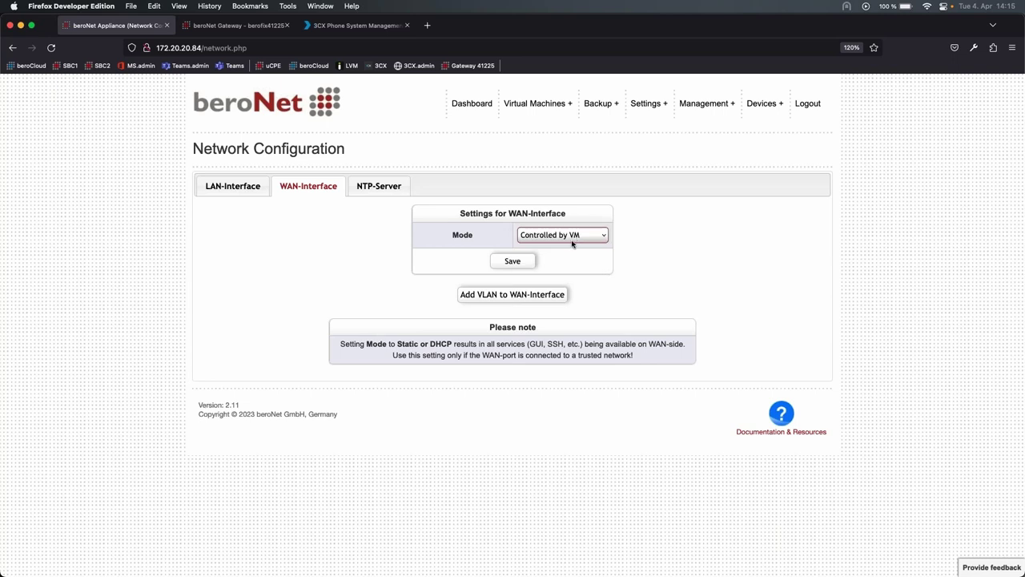
# - View the NTP-Server settings, then the Security Settings web GUI and API password tabs
pyautogui.click(380, 193)
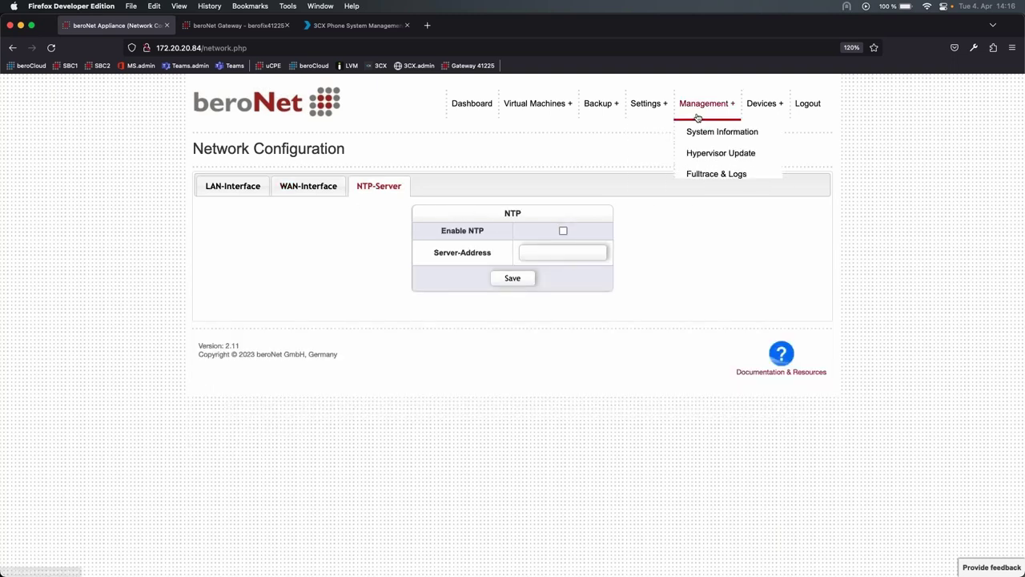
pyautogui.moveTo(652, 112)
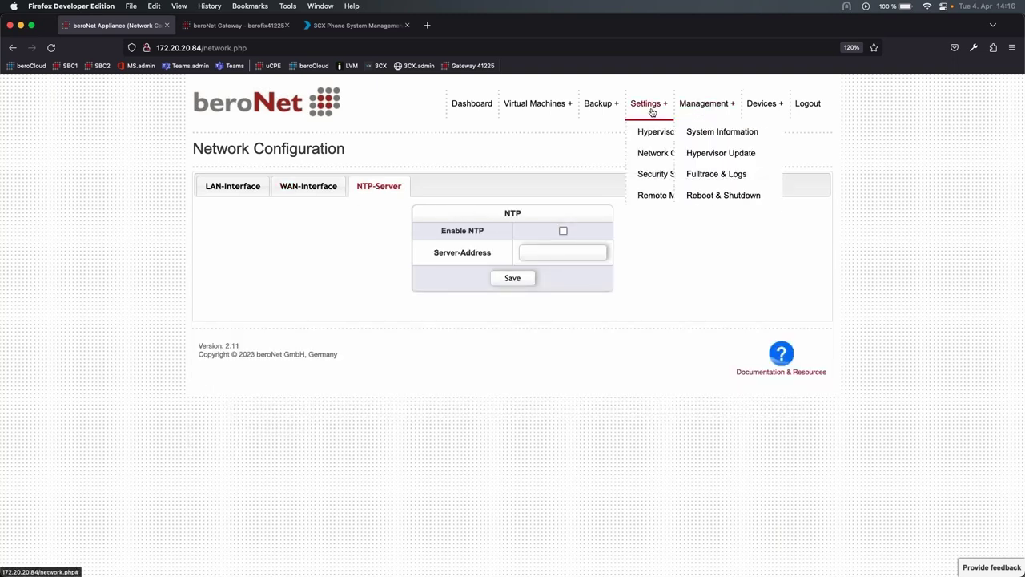
pyautogui.click(658, 176)
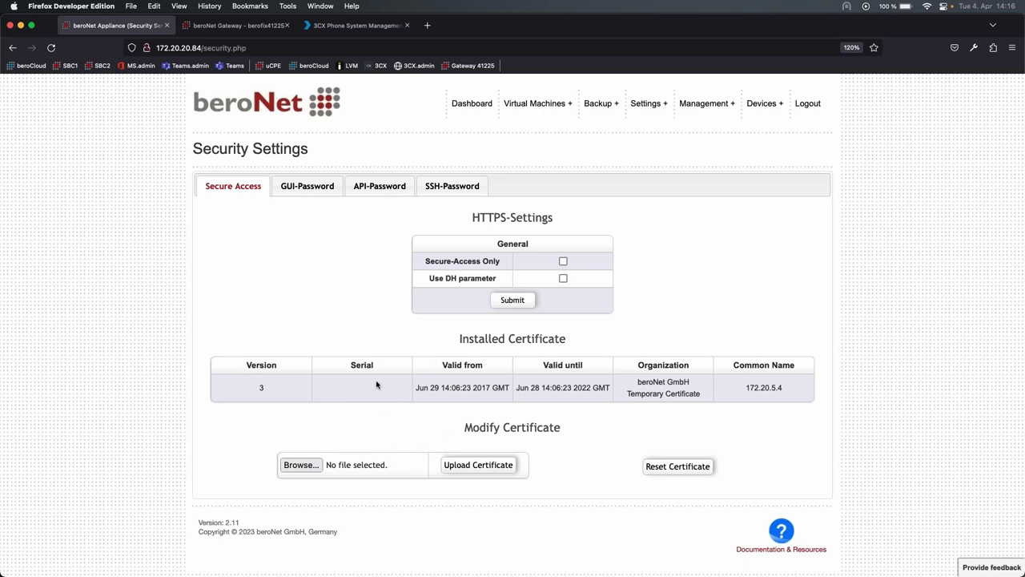
pyautogui.click(318, 191)
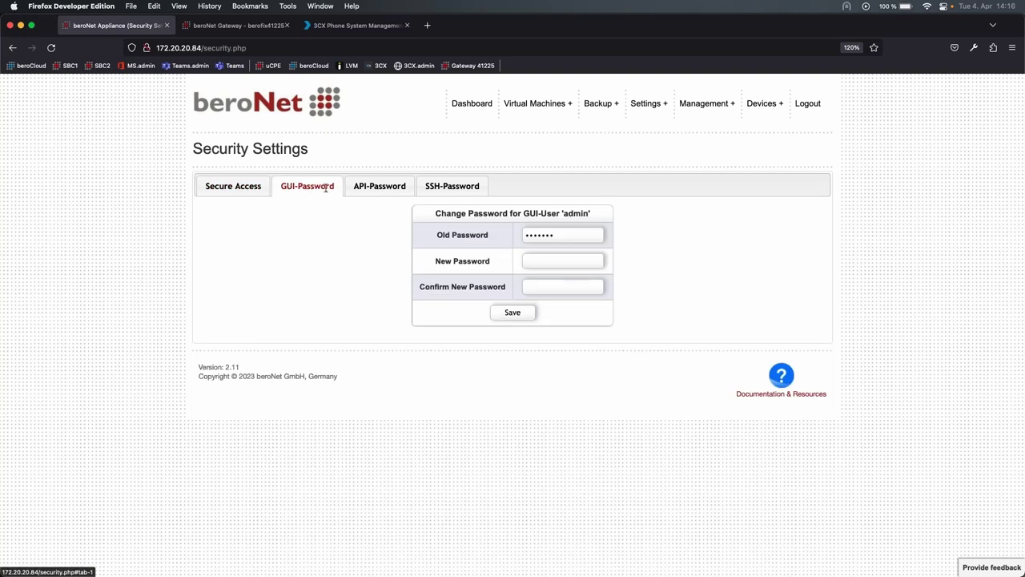
pyautogui.click(362, 188)
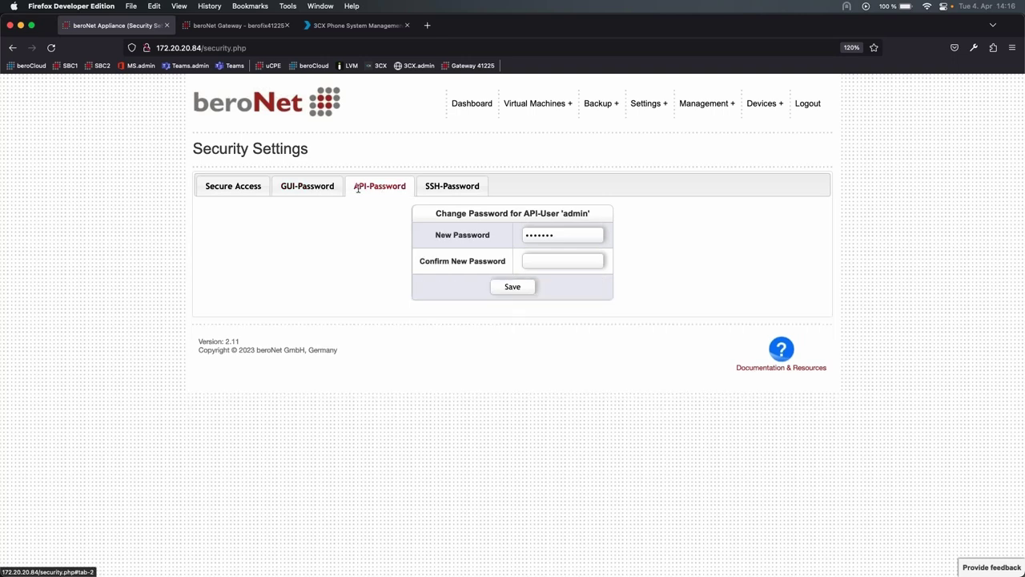
# - Load the appliance's /api/ overview page, then go back to the security settings
pyautogui.click(361, 48)
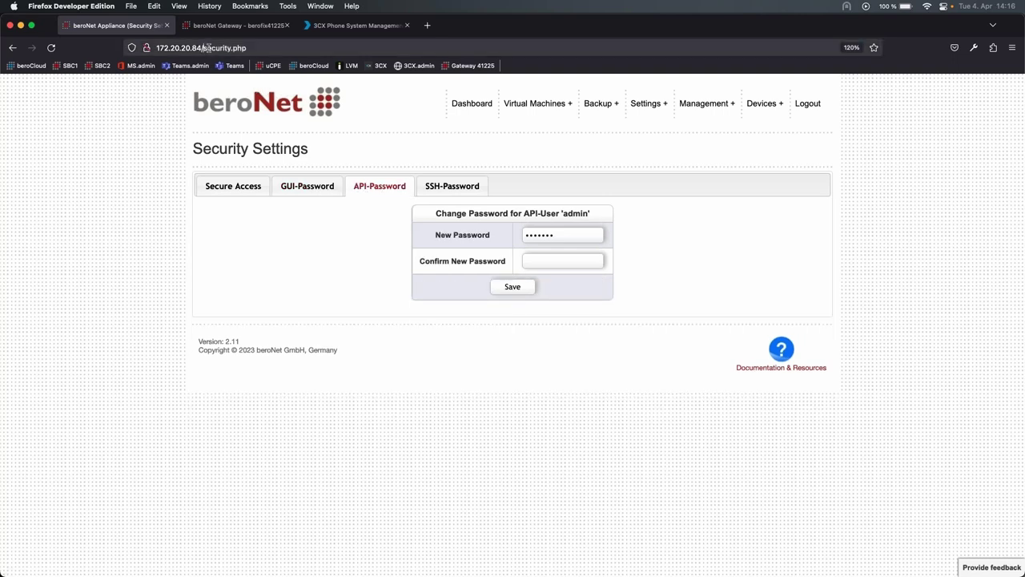
pyautogui.write('api/')
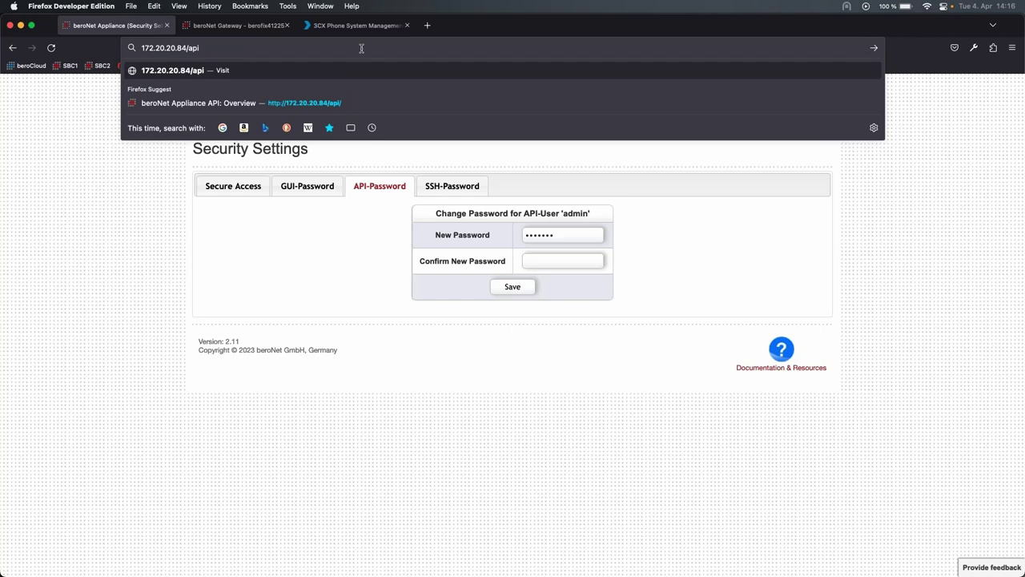
pyautogui.press('Return')
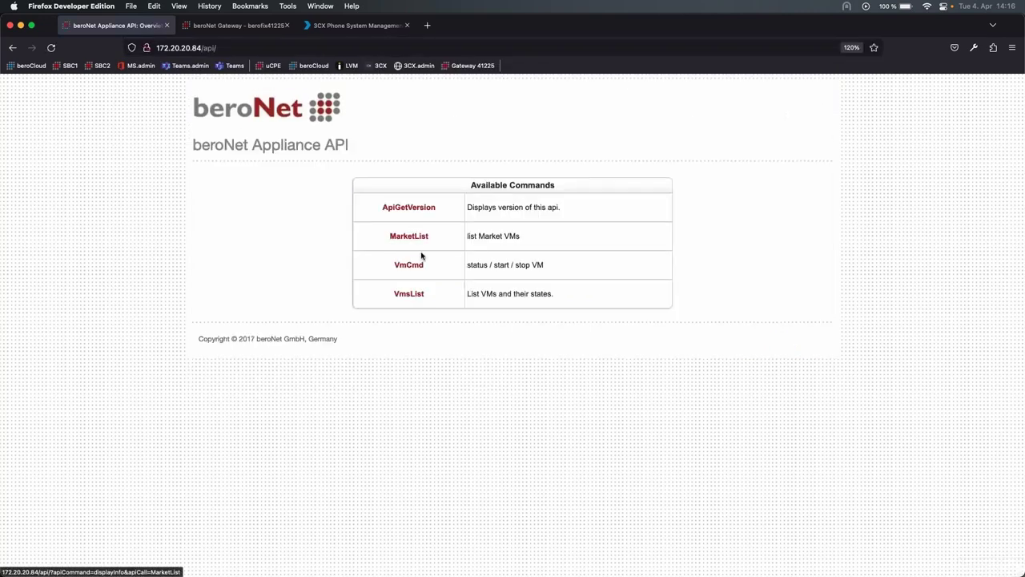
pyautogui.moveTo(468, 264); pyautogui.dragTo(537, 266)
pyautogui.click(538, 266)
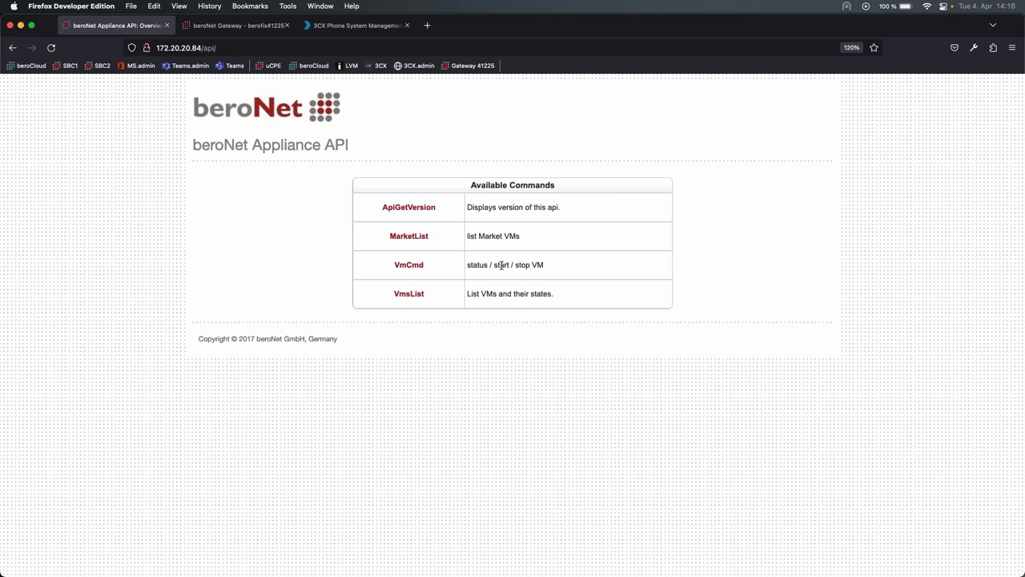
pyautogui.click(12, 49)
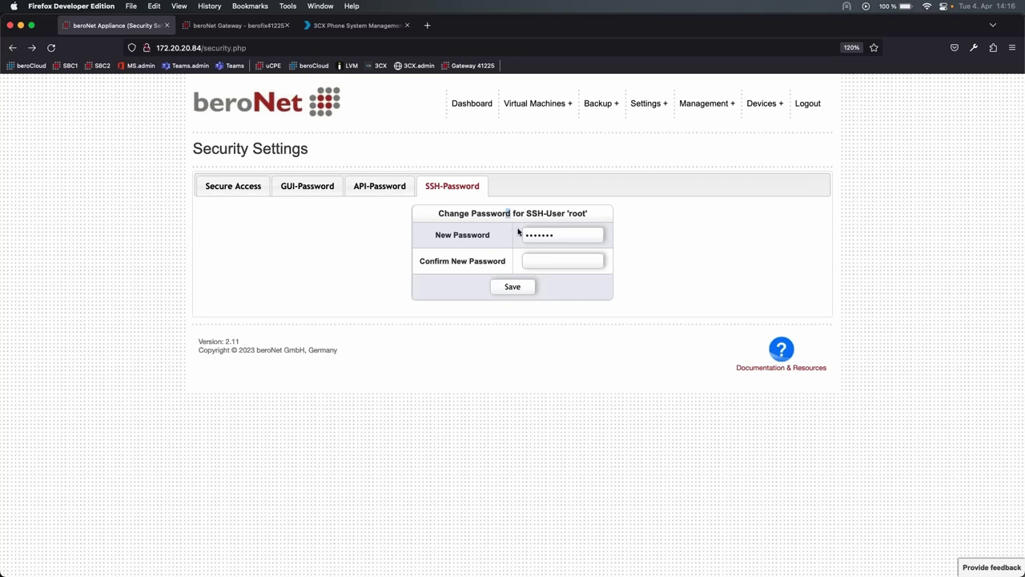
pyautogui.moveTo(698, 104)
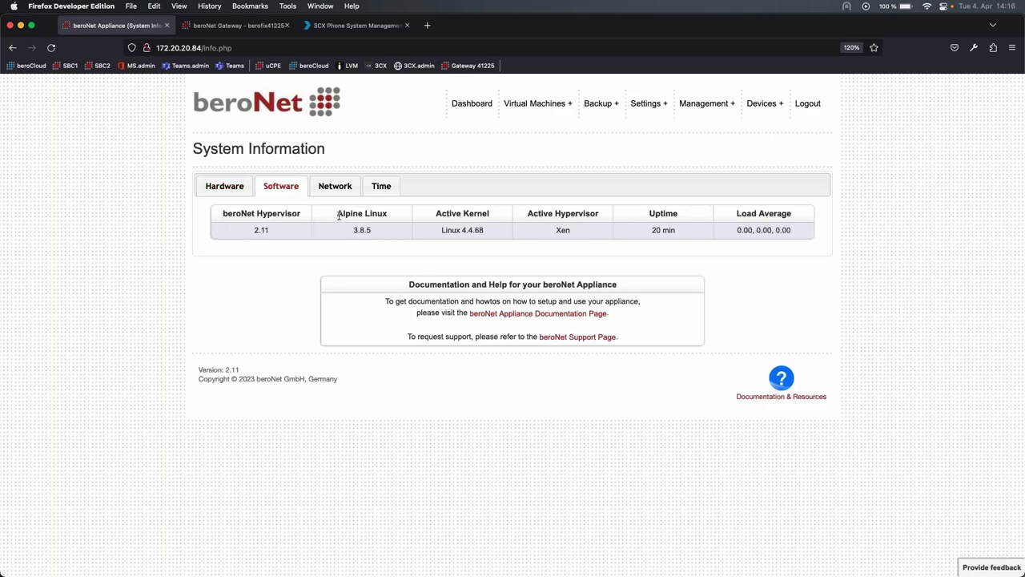
# - Check the Alpine Linux and Xen hypervisor entries on the System Information Software tab
pyautogui.moveTo(337, 214); pyautogui.dragTo(399, 218)
pyautogui.click(398, 218)
pyautogui.moveTo(551, 233); pyautogui.dragTo(597, 234)
pyautogui.click(597, 234)
# - Show the Network tab listing the beroNet VoIP Card bncard0, lan0 and wan0 interfaces
pyautogui.click(337, 181)
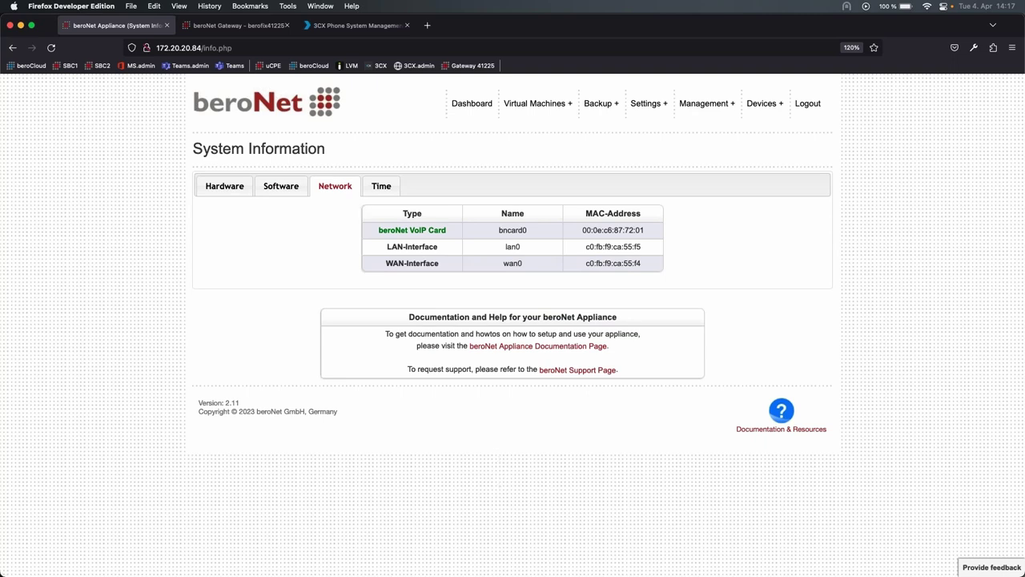
pyautogui.moveTo(373, 230); pyautogui.dragTo(447, 230)
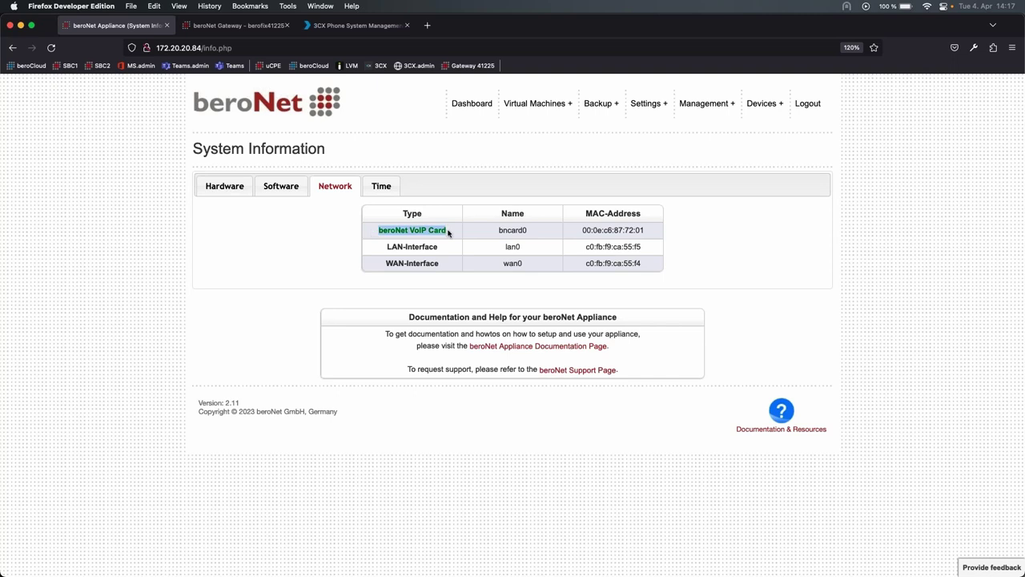
pyautogui.click(362, 239)
pyautogui.moveTo(656, 110)
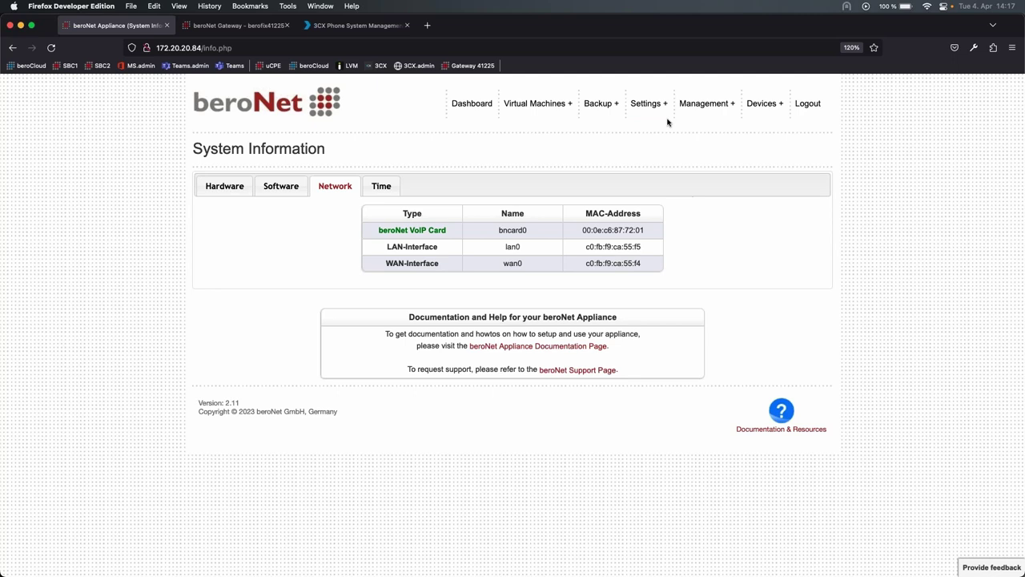
# - Open Remote Management's Register in Cloud form and clear the prefilled username
pyautogui.click(659, 192)
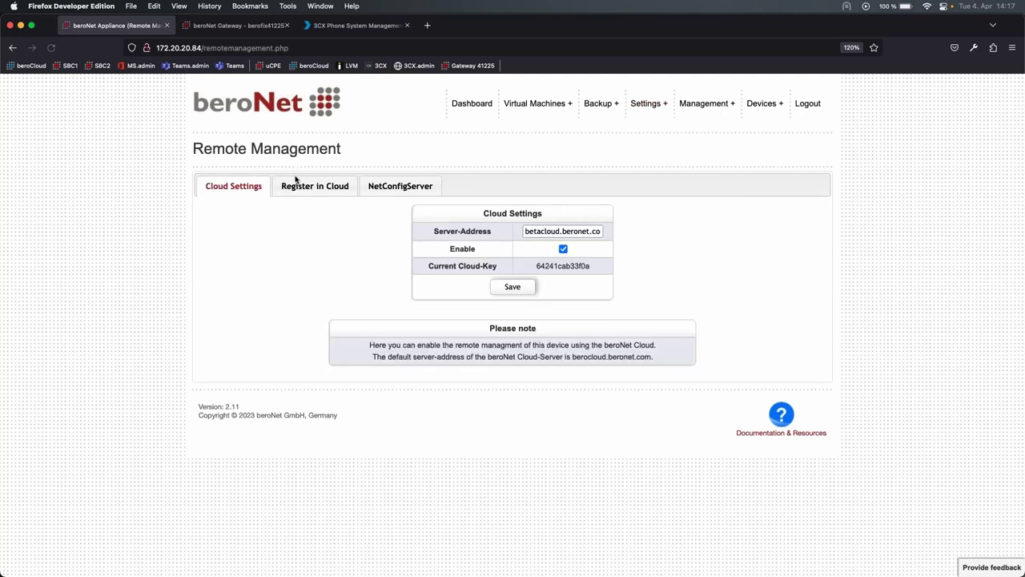
pyautogui.click(296, 182)
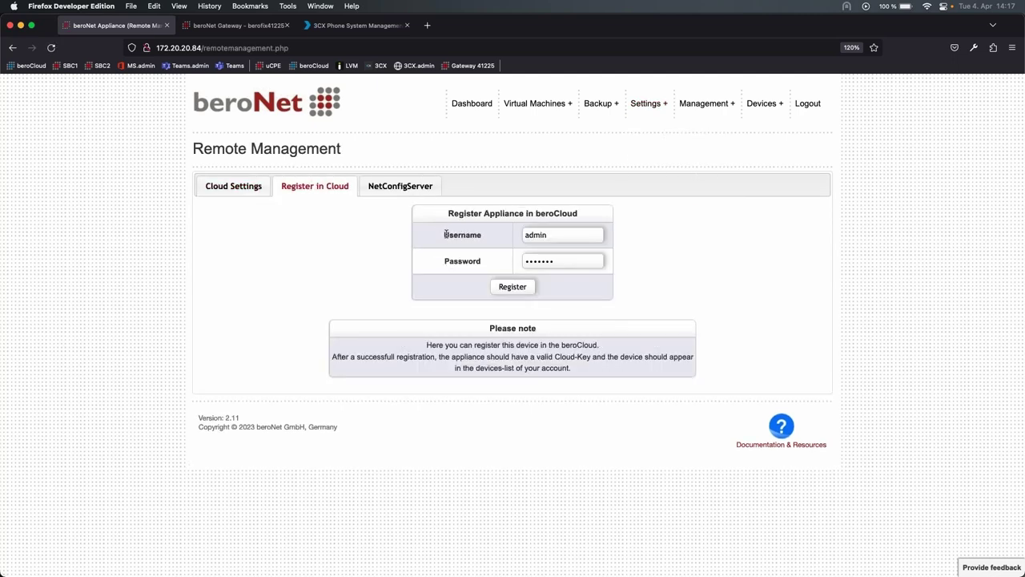
pyautogui.doubleClick(567, 234)
pyautogui.press('BackSpace')
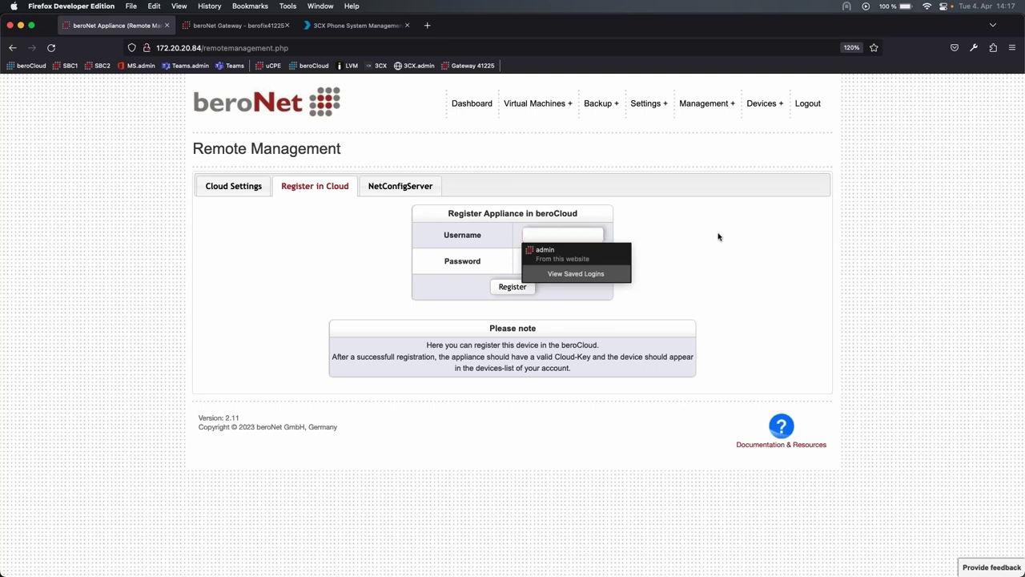
pyautogui.press('Escape')
pyautogui.click(565, 234)
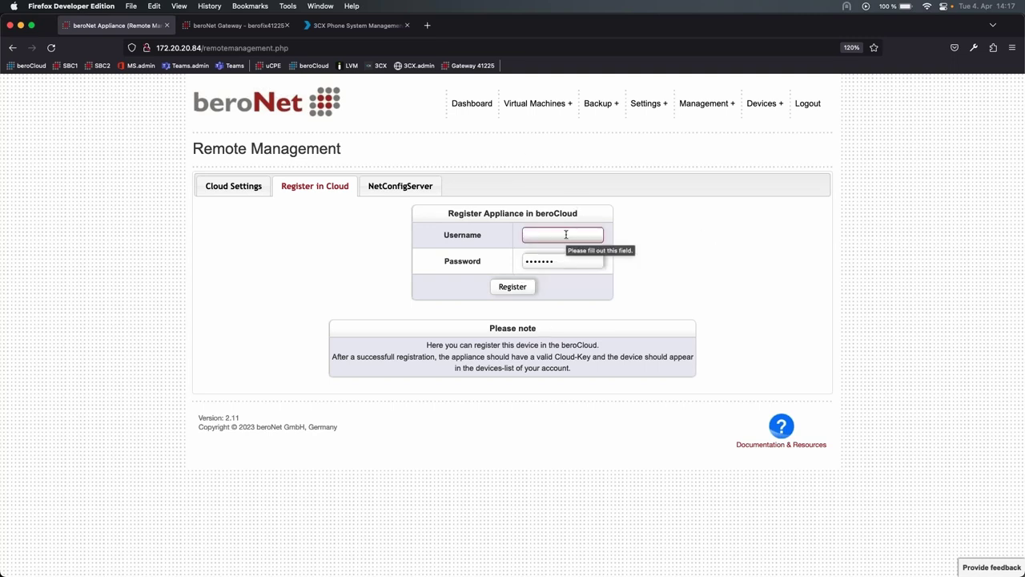
# - Open beroCloud from the bookmark and log in with the saved account
pyautogui.click(314, 65)
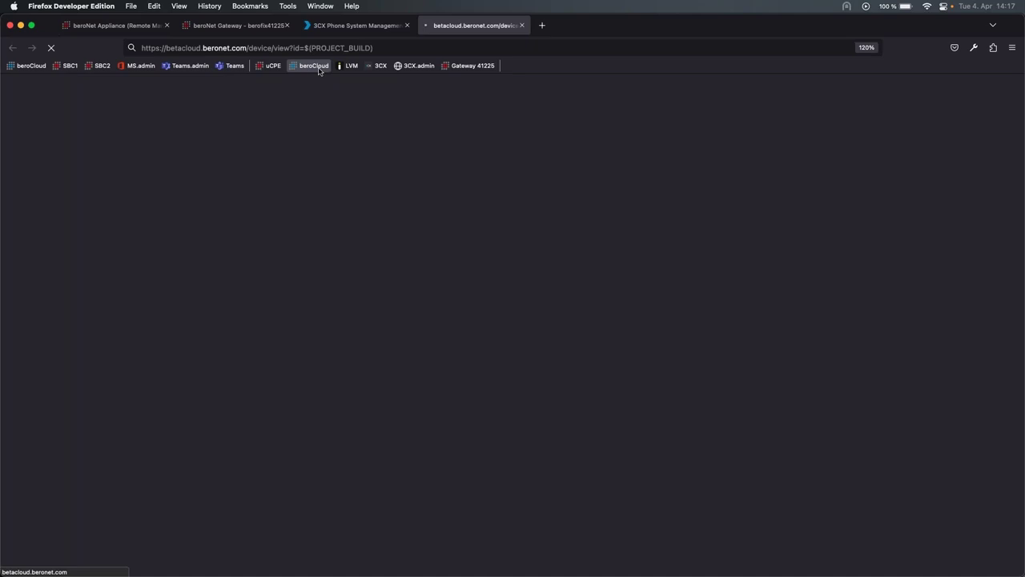
pyautogui.click(78, 355)
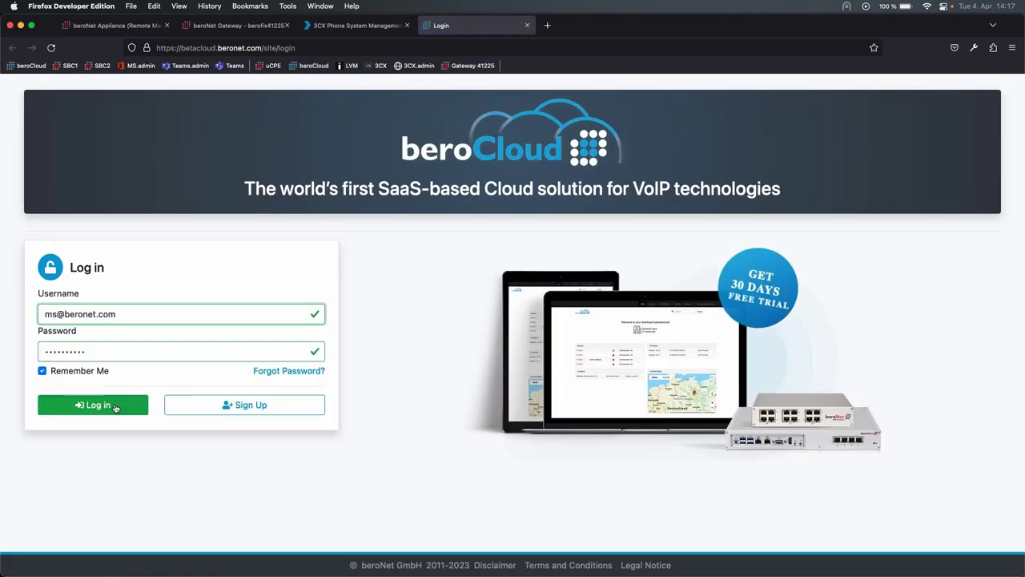
pyautogui.click(91, 403)
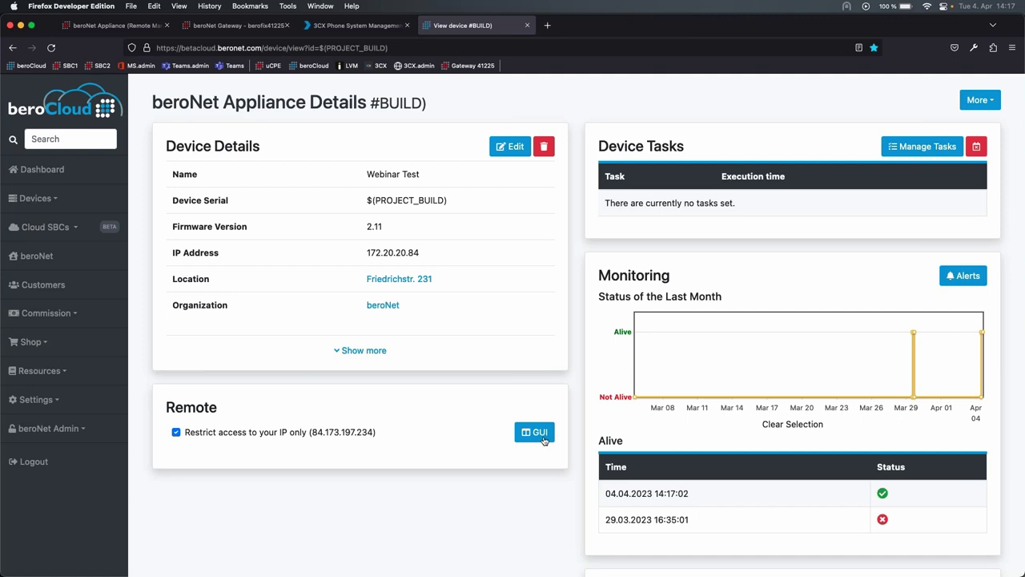
pyautogui.click(922, 145)
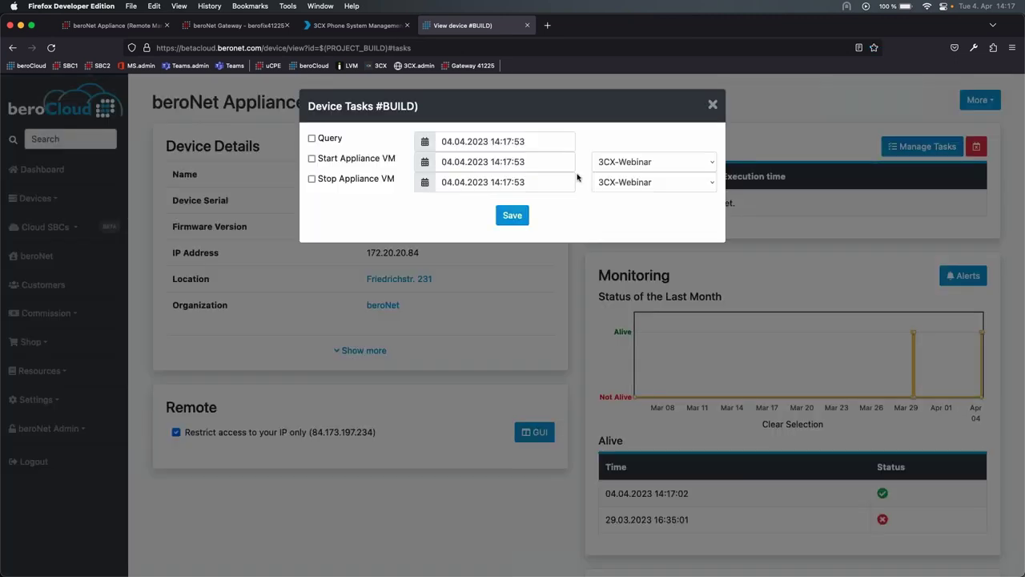
pyautogui.click(638, 162)
pyautogui.click(638, 162)
pyautogui.click(712, 104)
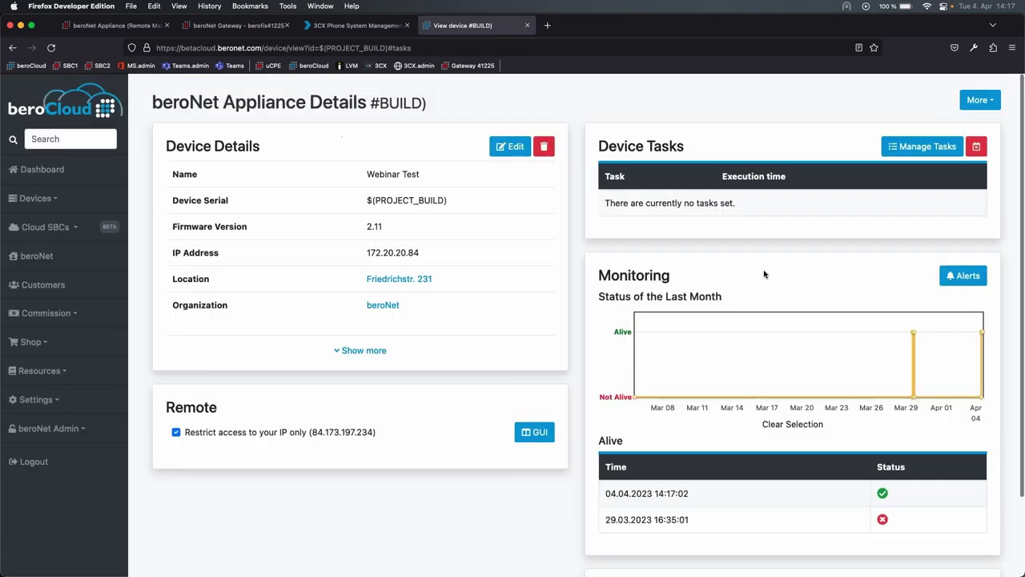
pyautogui.scroll(-2, 887, 264)
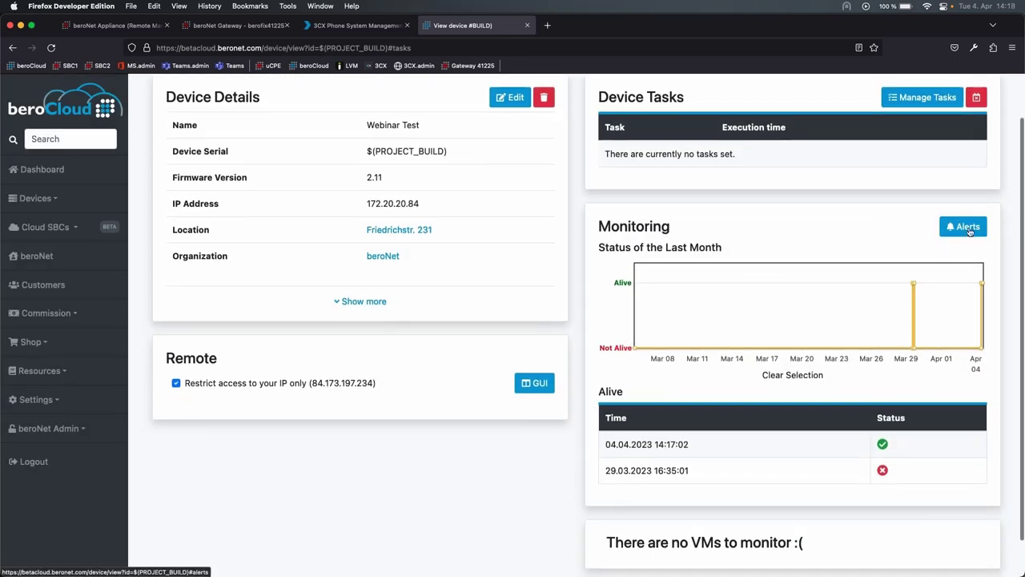
pyautogui.click(965, 227)
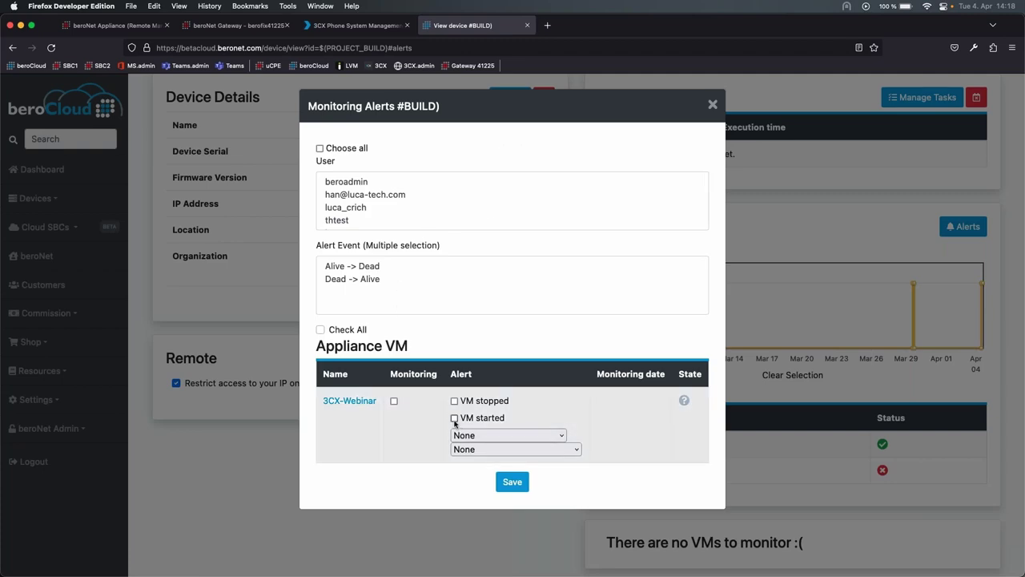
pyautogui.click(473, 435)
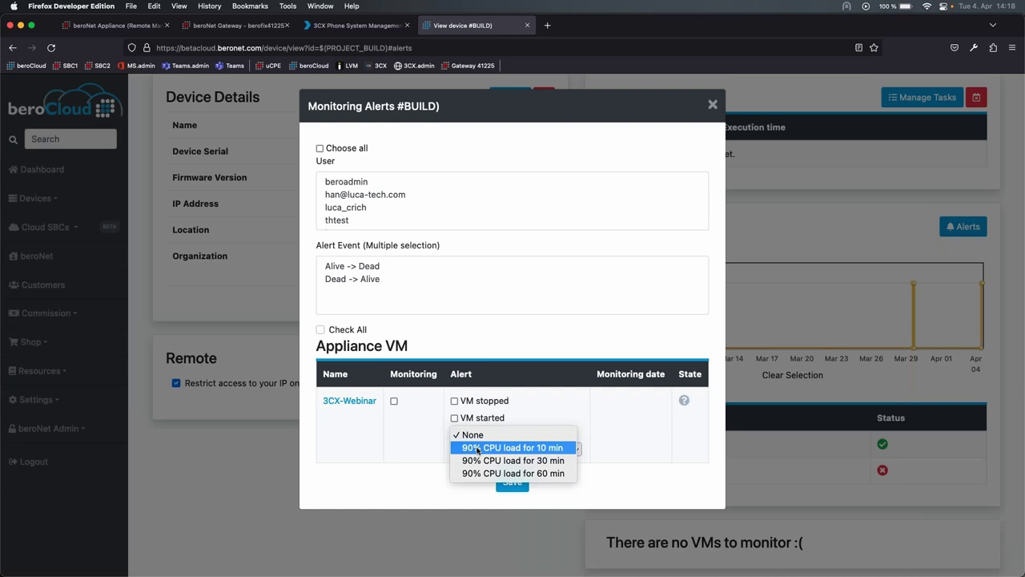
pyautogui.click(478, 448)
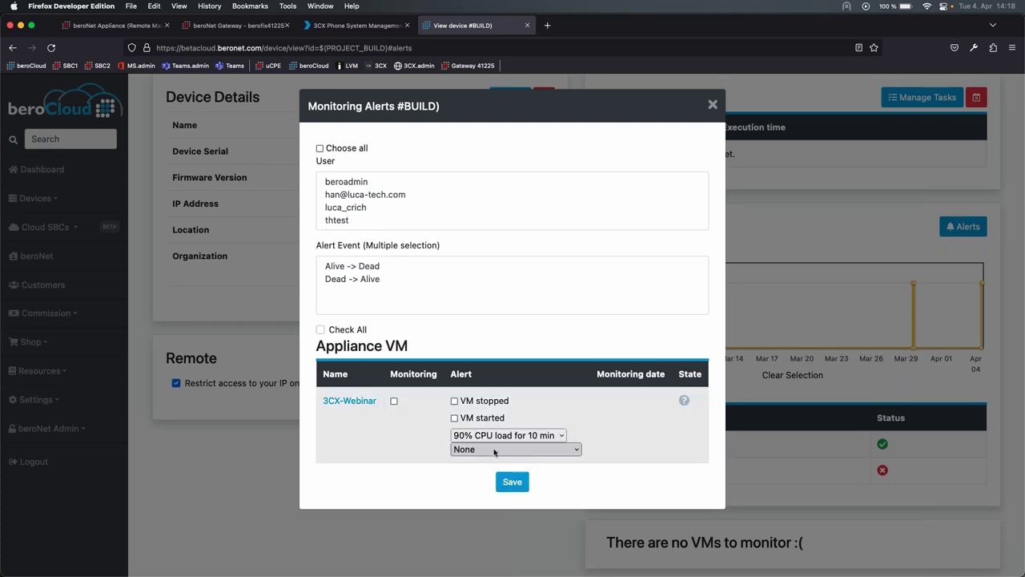
pyautogui.click(712, 105)
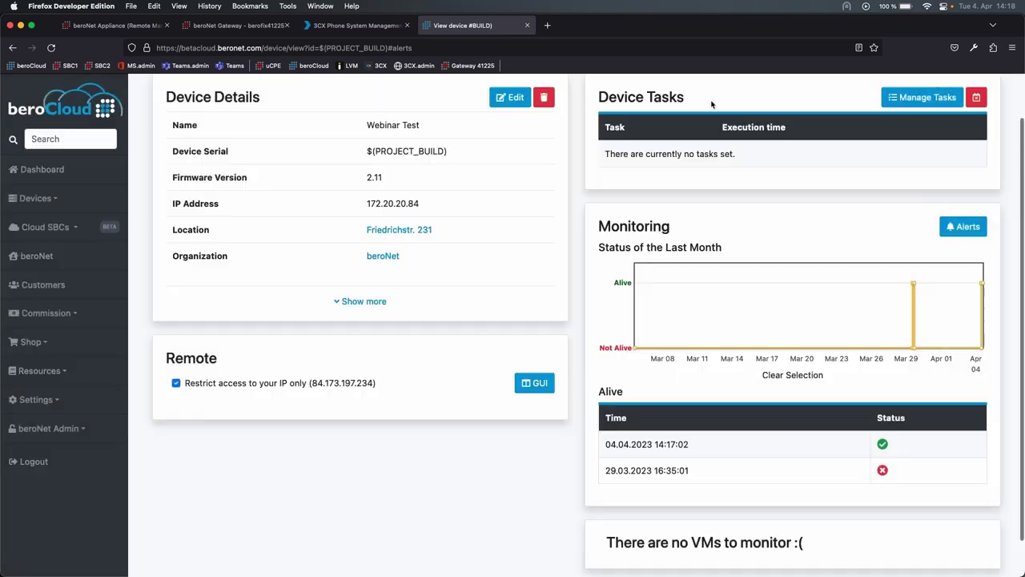
pyautogui.scroll(-2, 699, 328)
pyautogui.scroll(3, 699, 328)
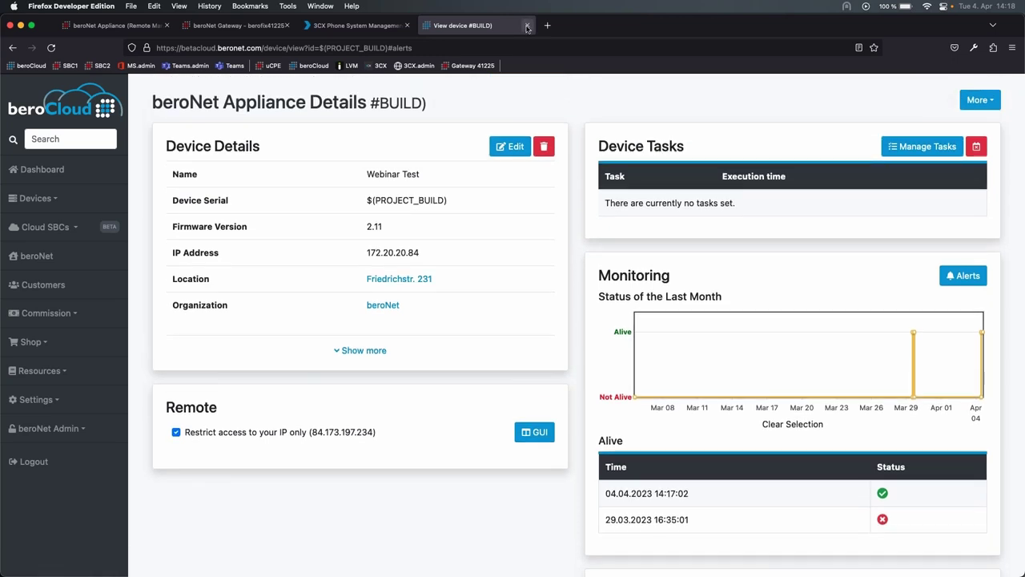
# - Close the beroCloud tab with Cmd+W and return to the appliance Dashboard's CPU and memory charts
pyautogui.moveTo(311, 113); pyautogui.dragTo(381, 104)
pyautogui.click(382, 104)
pyautogui.press('super+w')
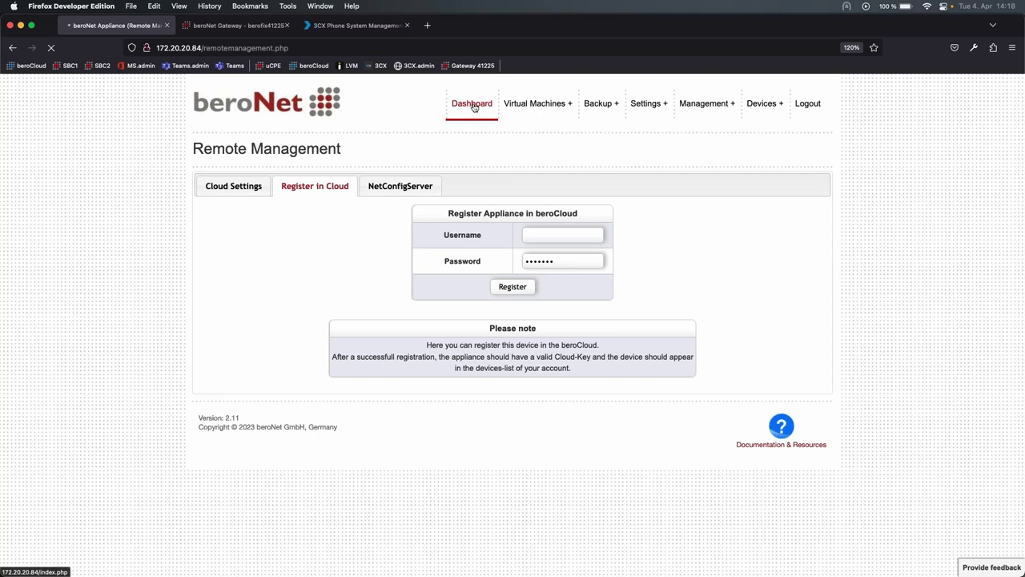
pyautogui.click(472, 103)
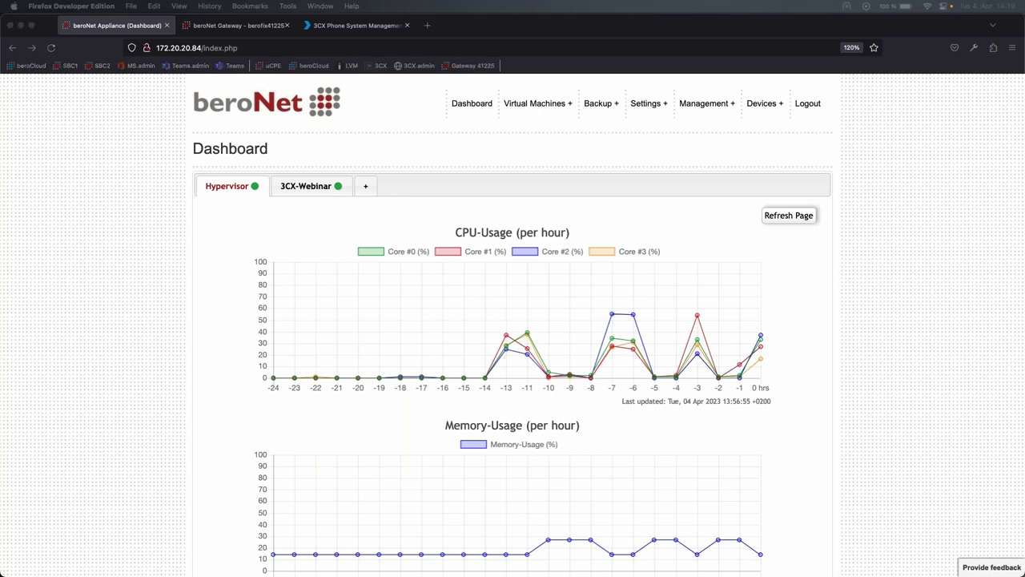
pyautogui.click(564, 168)
# - Open the Virtual Machines Market and browse the available ISO images
pyautogui.moveTo(529, 107)
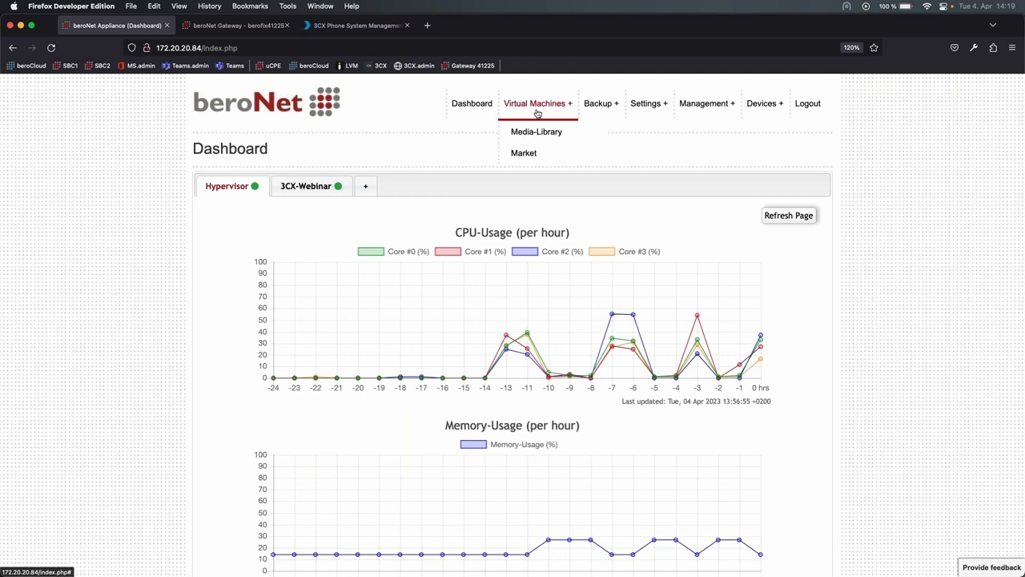
pyautogui.click(522, 153)
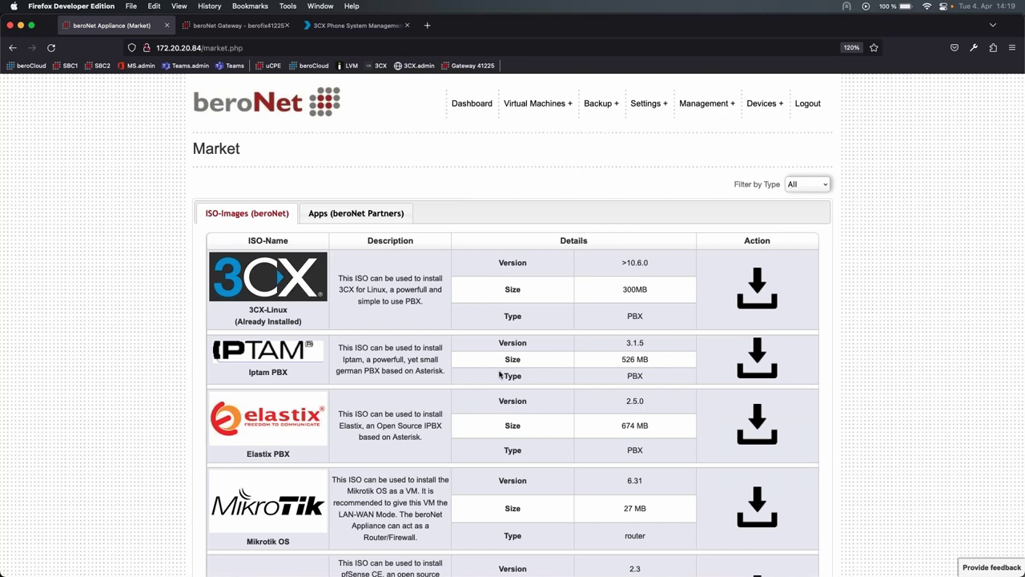
pyautogui.scroll(-2, 433, 437)
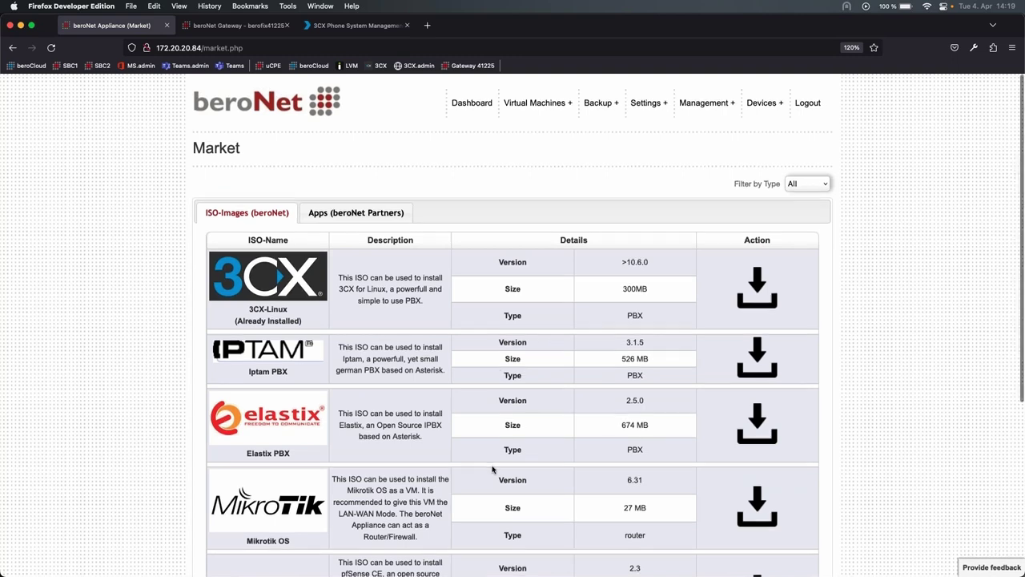
pyautogui.scroll(-4, 433, 437)
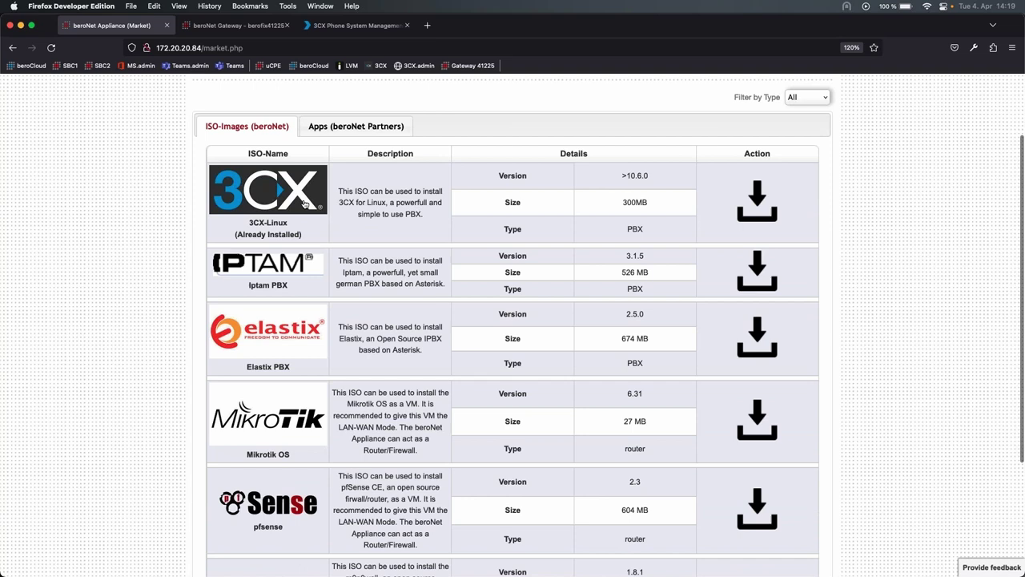
pyautogui.scroll(-5, 349, 474)
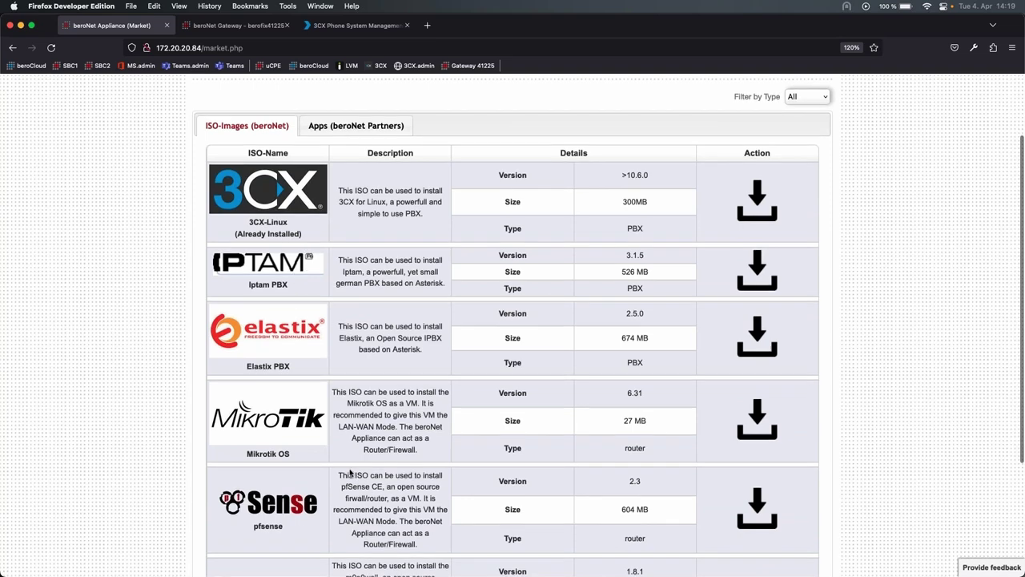
pyautogui.moveTo(339, 391); pyautogui.dragTo(400, 413)
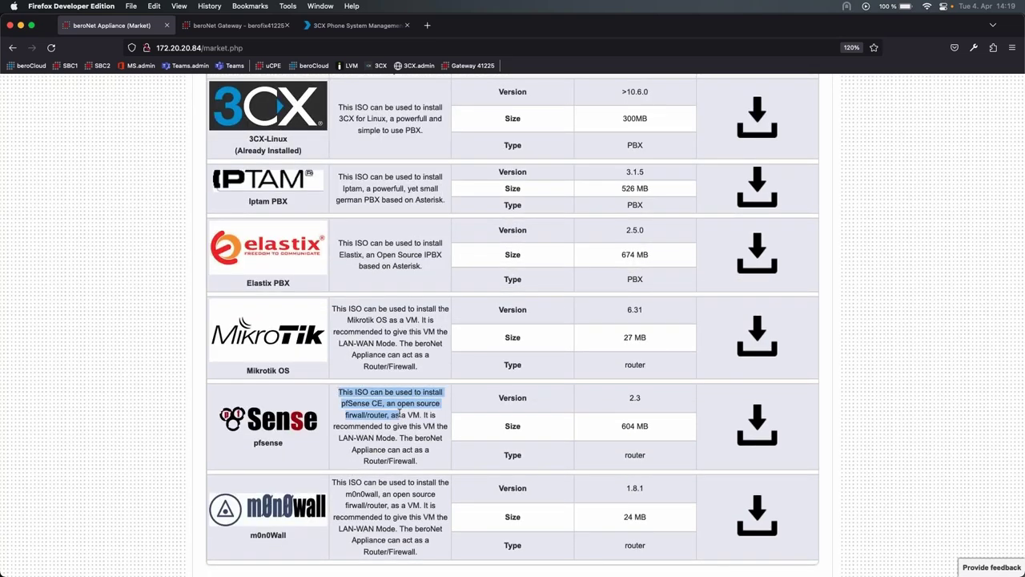
pyautogui.click(399, 412)
pyautogui.scroll(10, 399, 412)
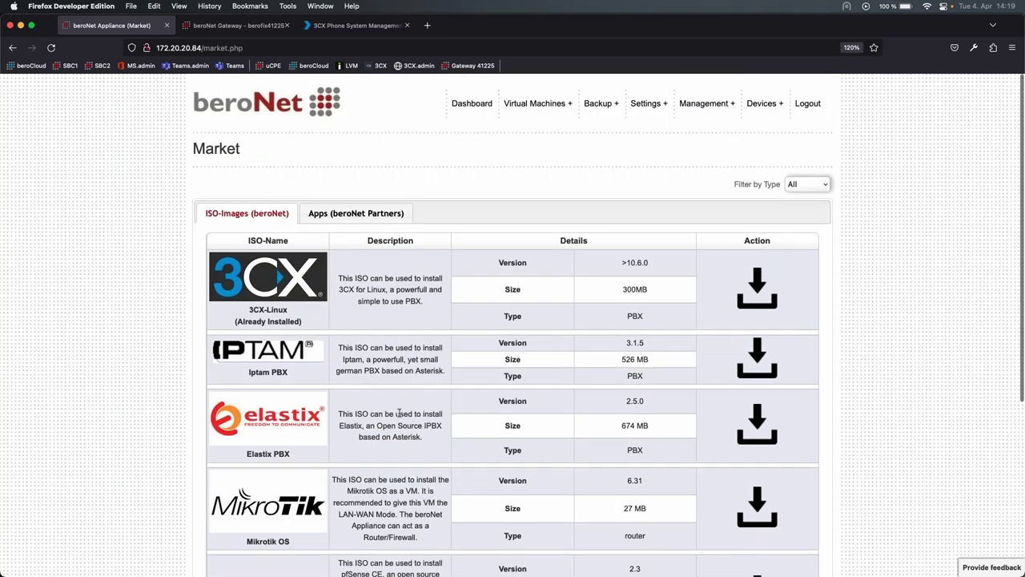
pyautogui.scroll(-10, 390, 480)
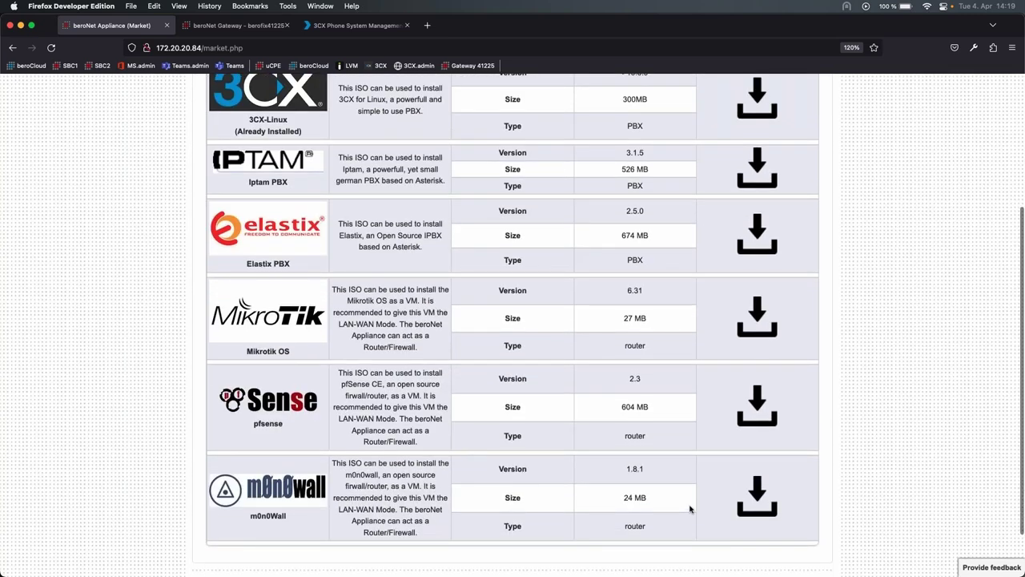
# - Download the m0n0wall ISO and follow its progress in Background Tasks
pyautogui.click(755, 496)
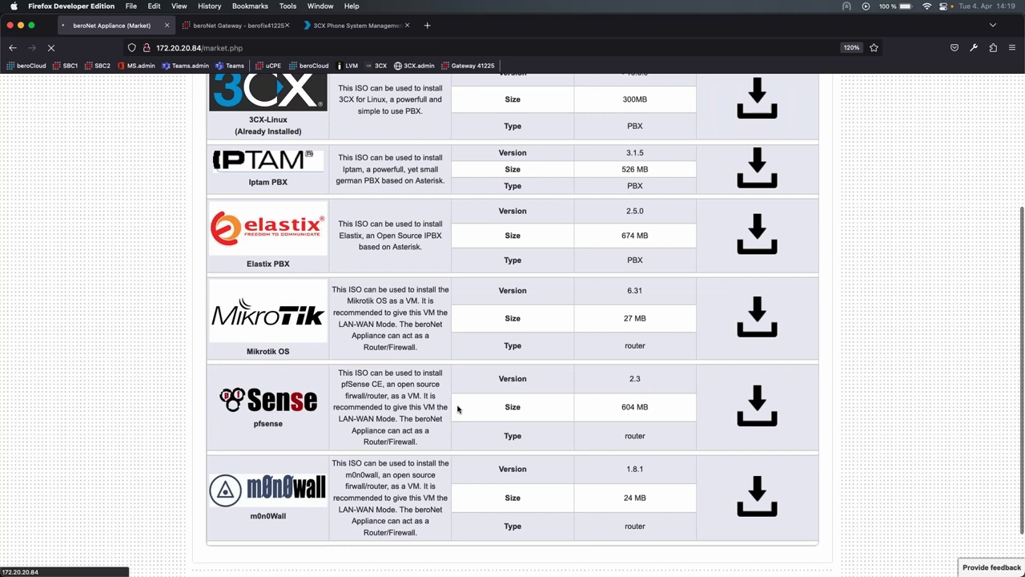
pyautogui.scroll(5, 709, 240)
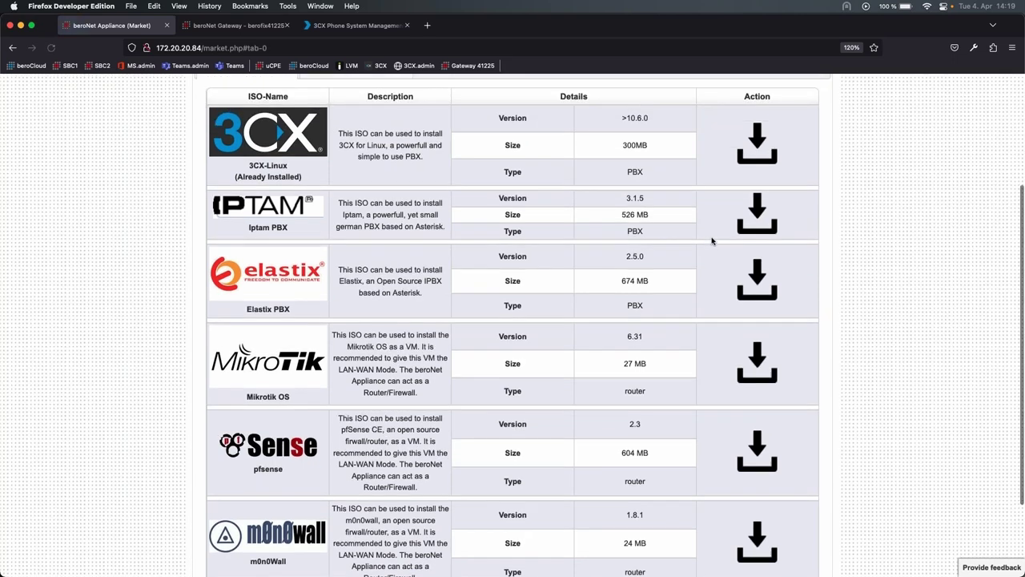
pyautogui.click(785, 148)
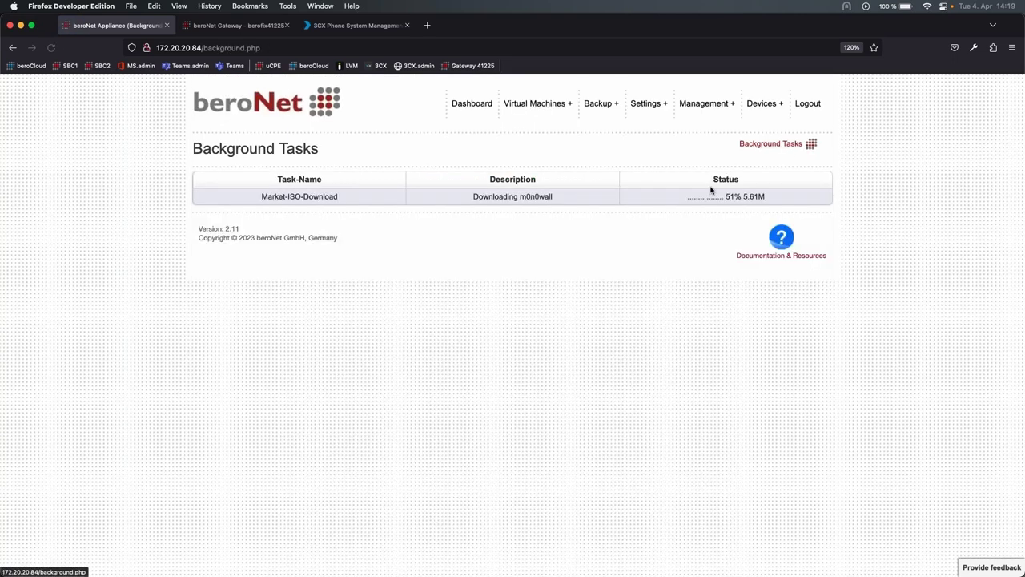
# - Open the Media-Library and confirm m0n0wall-1.8.1.iso is now listed
pyautogui.moveTo(765, 197); pyautogui.dragTo(686, 199)
pyautogui.click(687, 199)
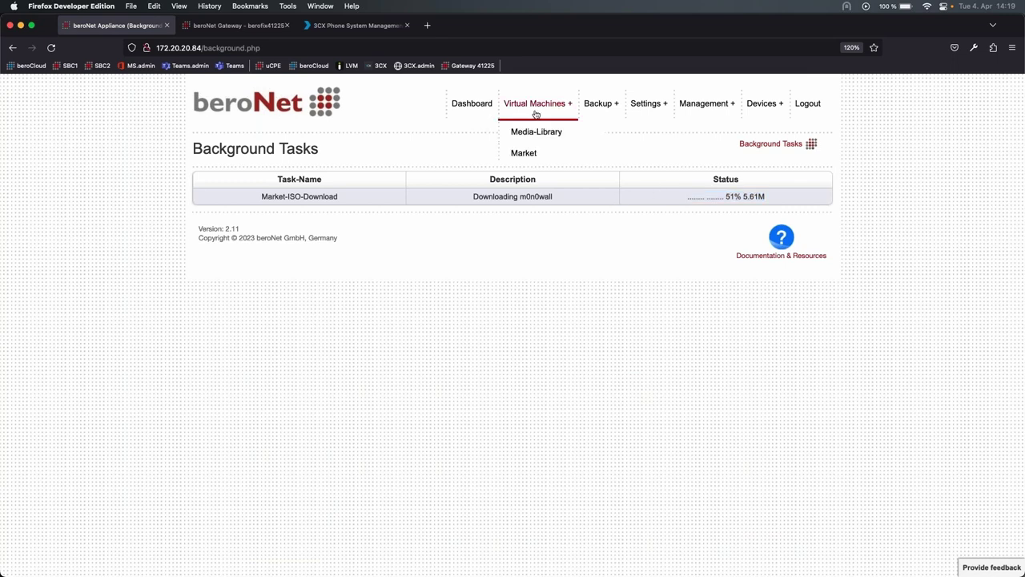
pyautogui.moveTo(518, 116)
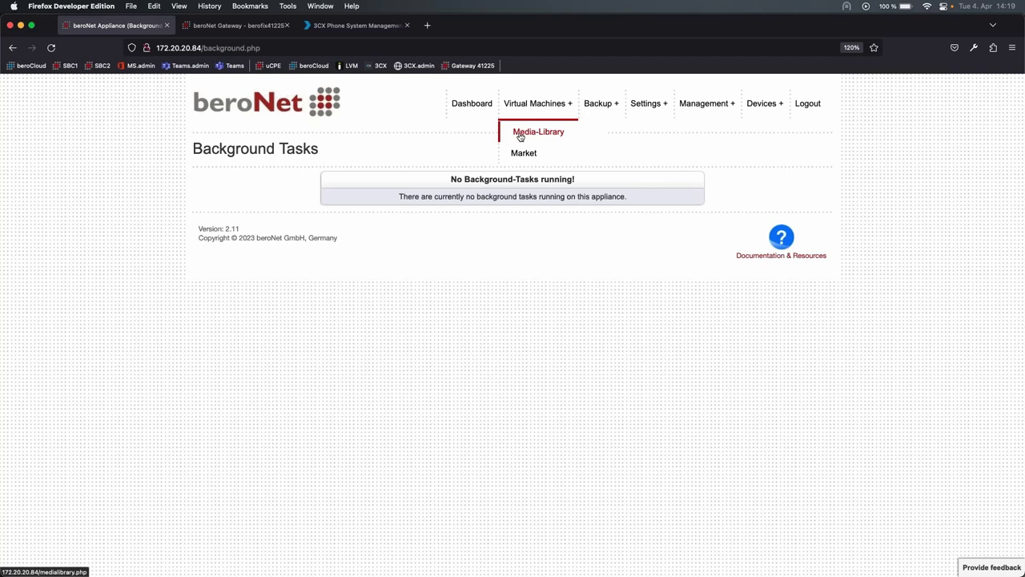
pyautogui.click(520, 136)
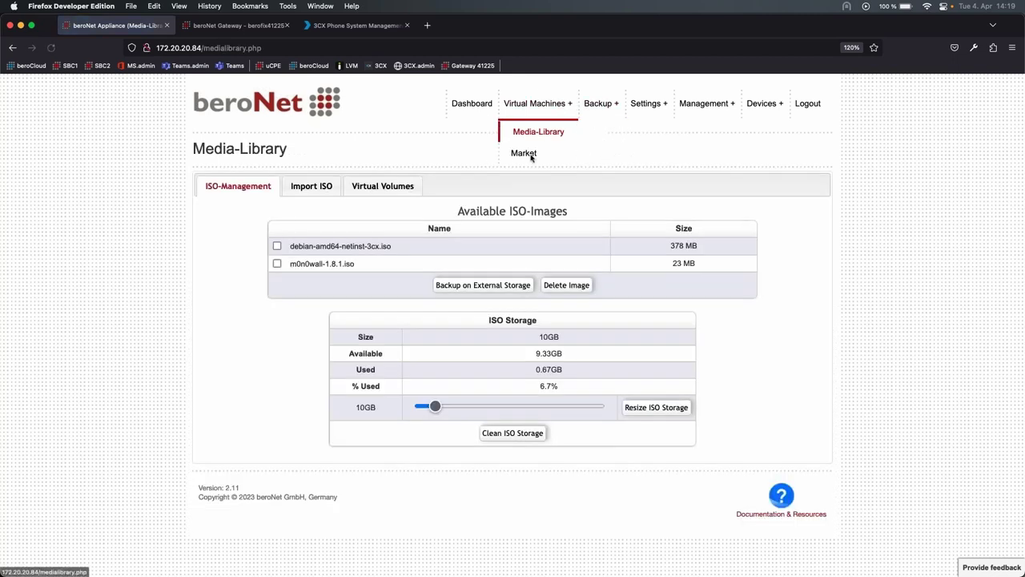
pyautogui.moveTo(291, 265); pyautogui.dragTo(356, 270)
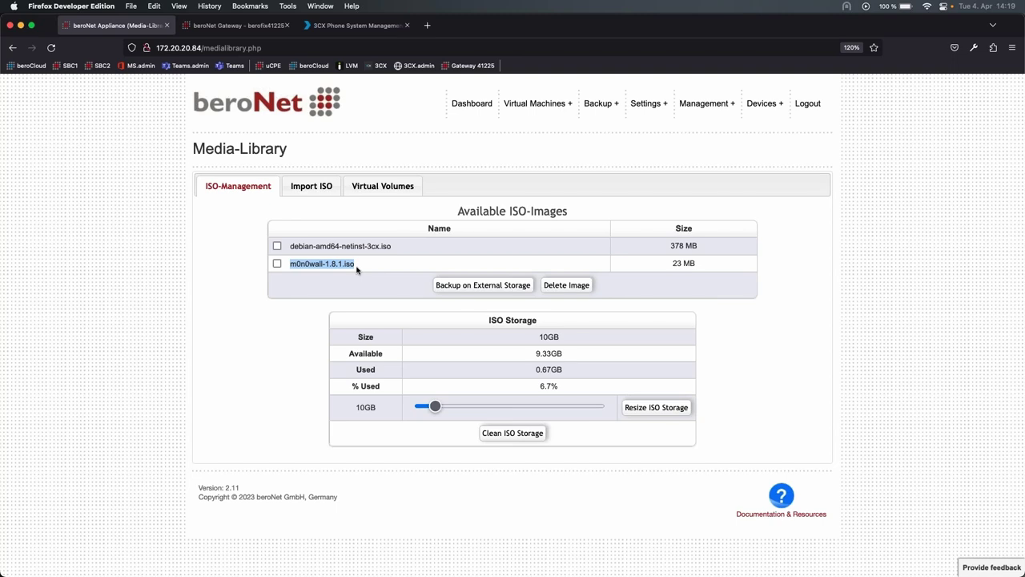
pyautogui.click(358, 270)
# - View the Import ISO options, then list Virtual Volumes showing 3CX-Webinar-hd0
pyautogui.click(311, 186)
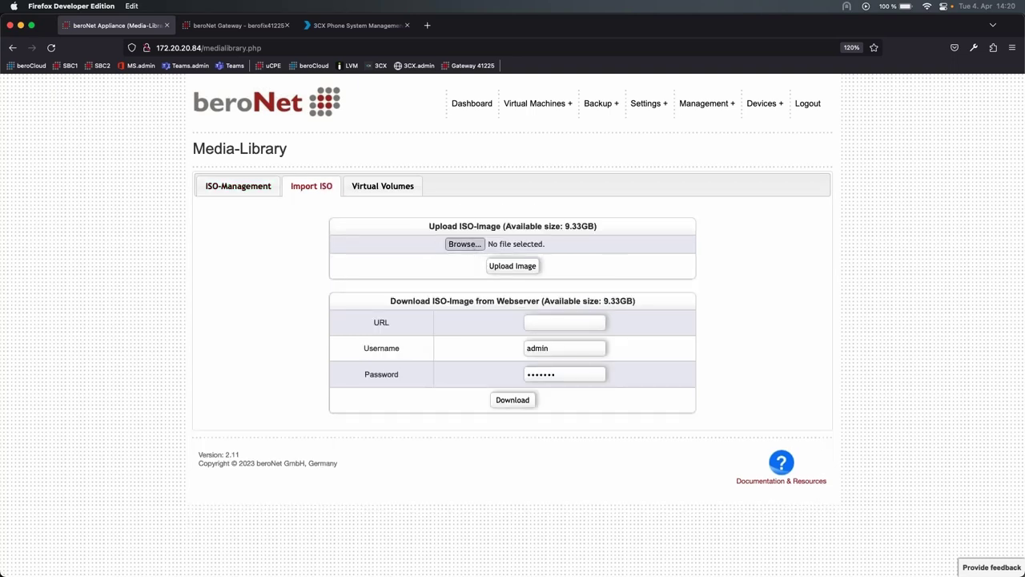
pyautogui.click(461, 244)
pyautogui.click(653, 316)
pyautogui.click(399, 192)
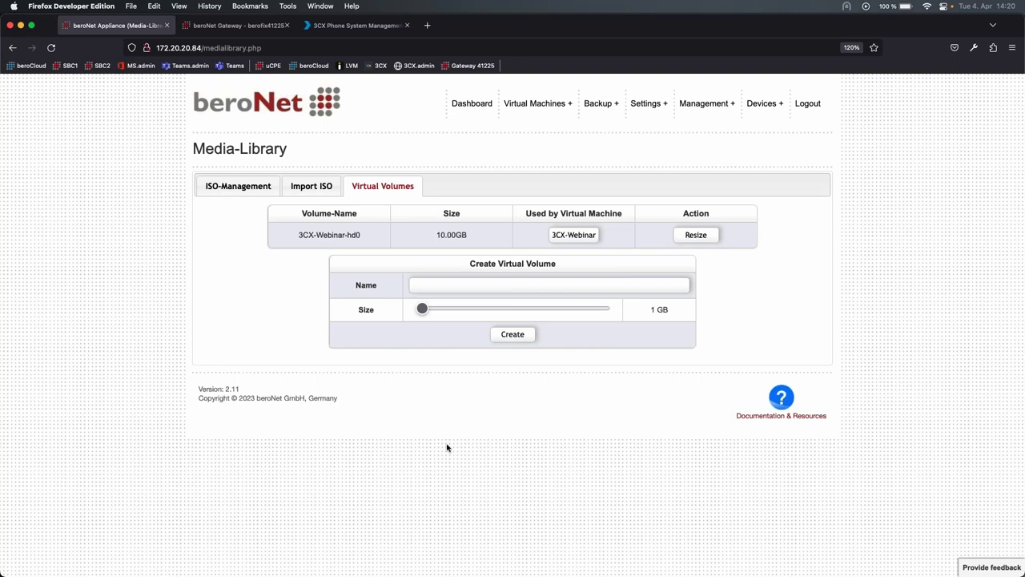
pyautogui.click(352, 67)
pyautogui.scroll(5, 497, 384)
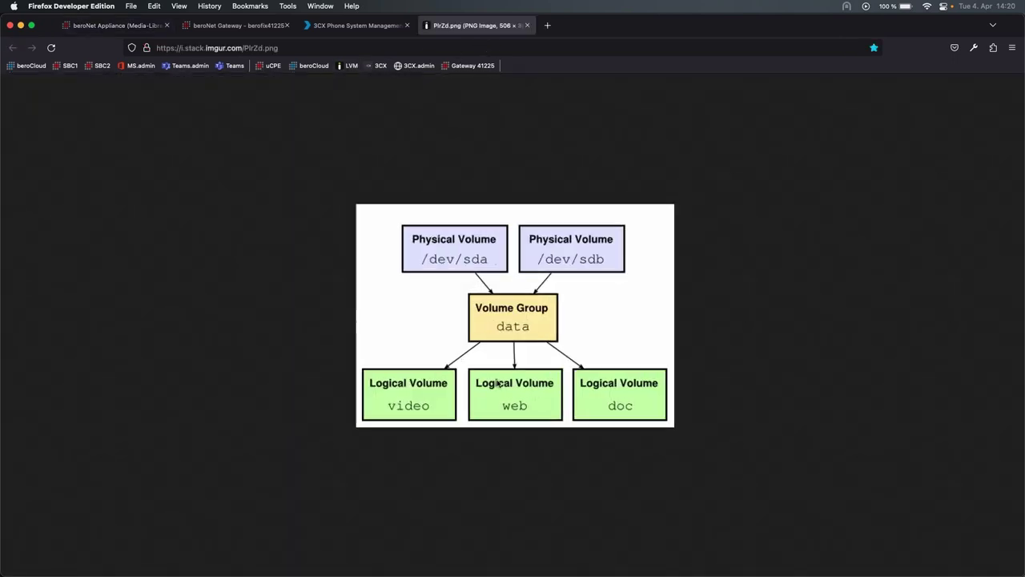
pyautogui.scroll(-3, 497, 385)
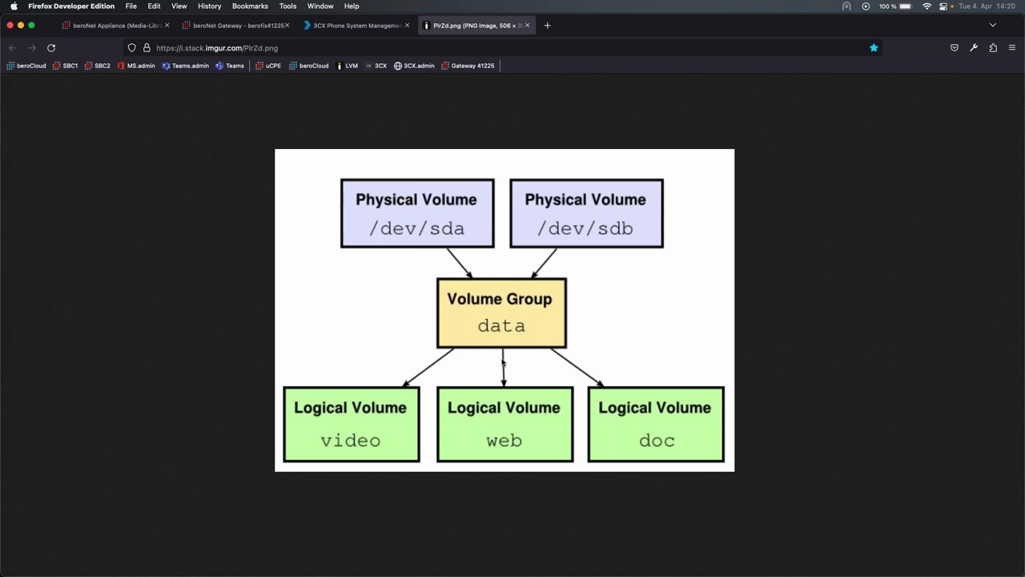
pyautogui.click(527, 25)
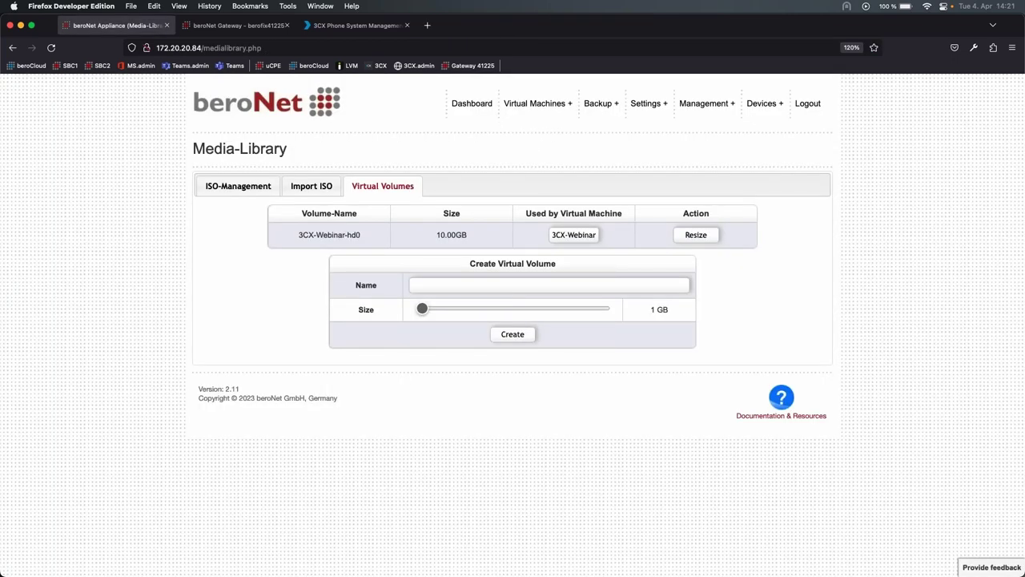
# - Open Backup > Storage Configuration and view the external sdb storage details
pyautogui.click(596, 119)
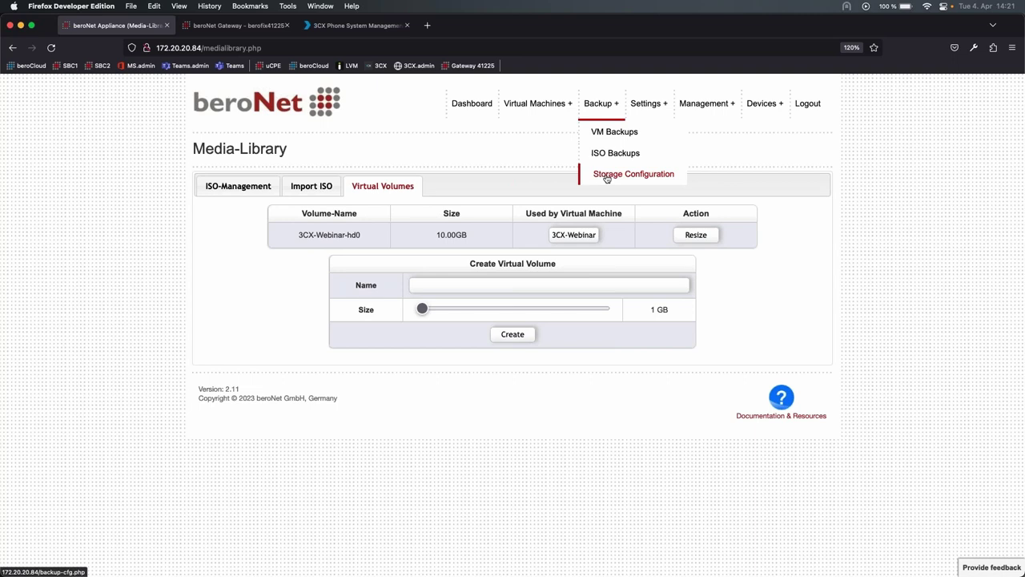
pyautogui.click(607, 175)
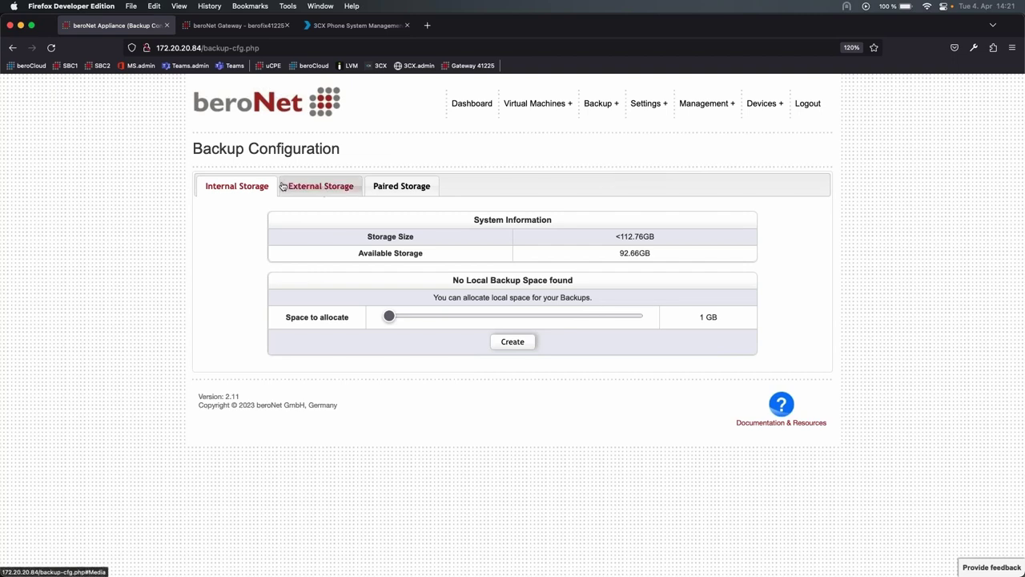
pyautogui.click(319, 186)
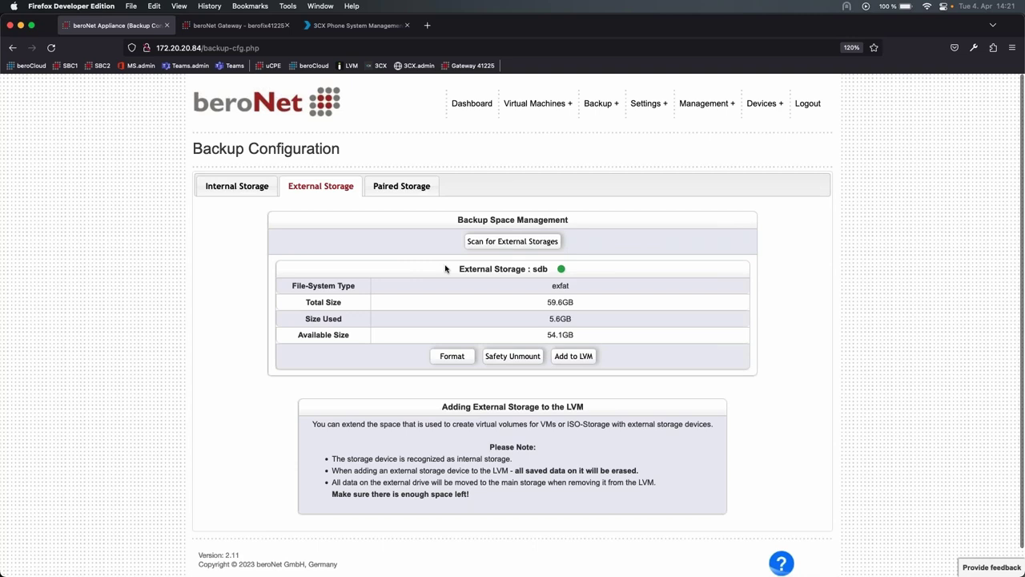
pyautogui.moveTo(458, 268); pyautogui.dragTo(515, 269)
pyautogui.click(511, 269)
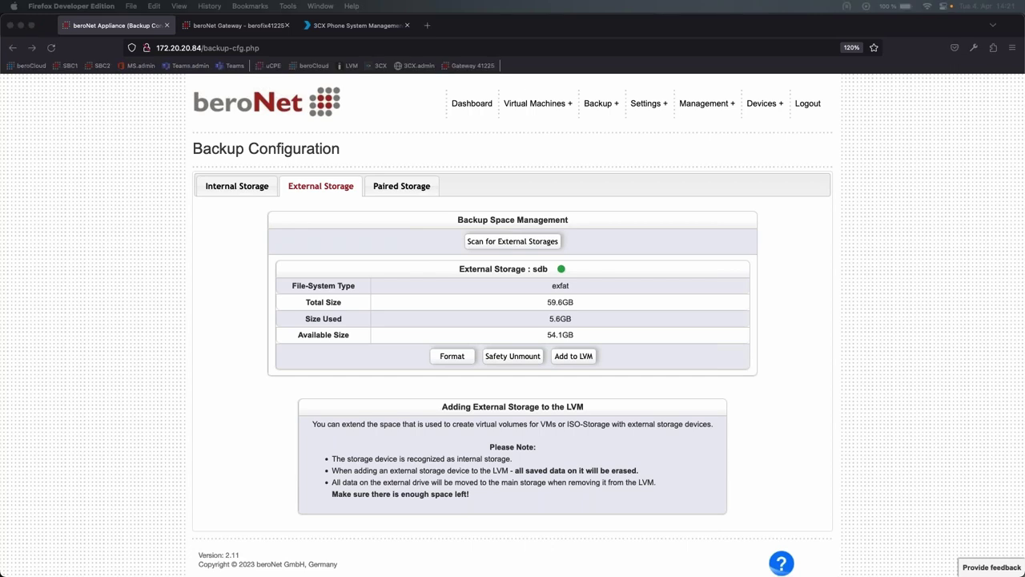
pyautogui.click(633, 344)
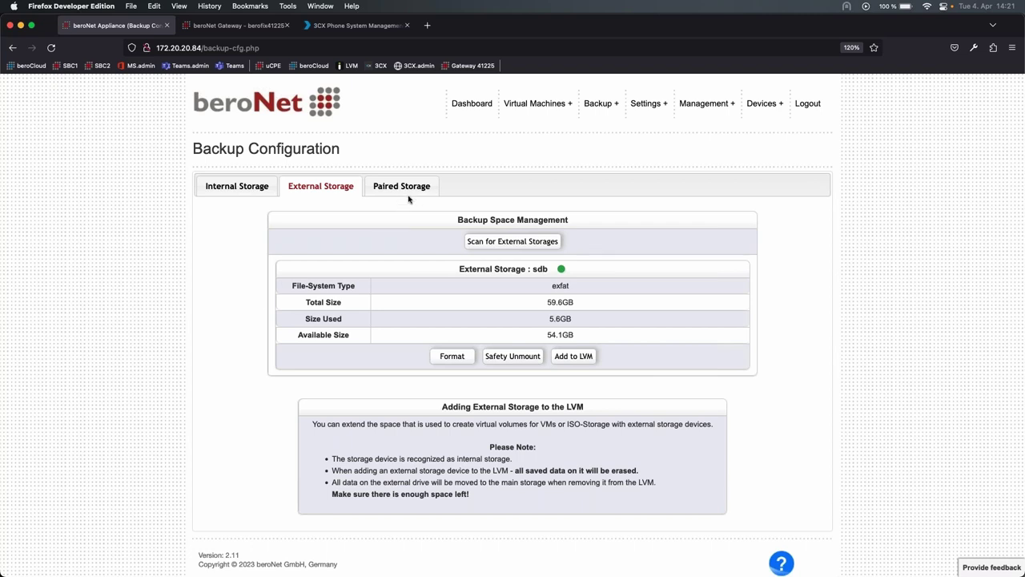
# - Open VM Backups and view the pfsense backup kept on external storage
pyautogui.moveTo(601, 104)
pyautogui.click(606, 151)
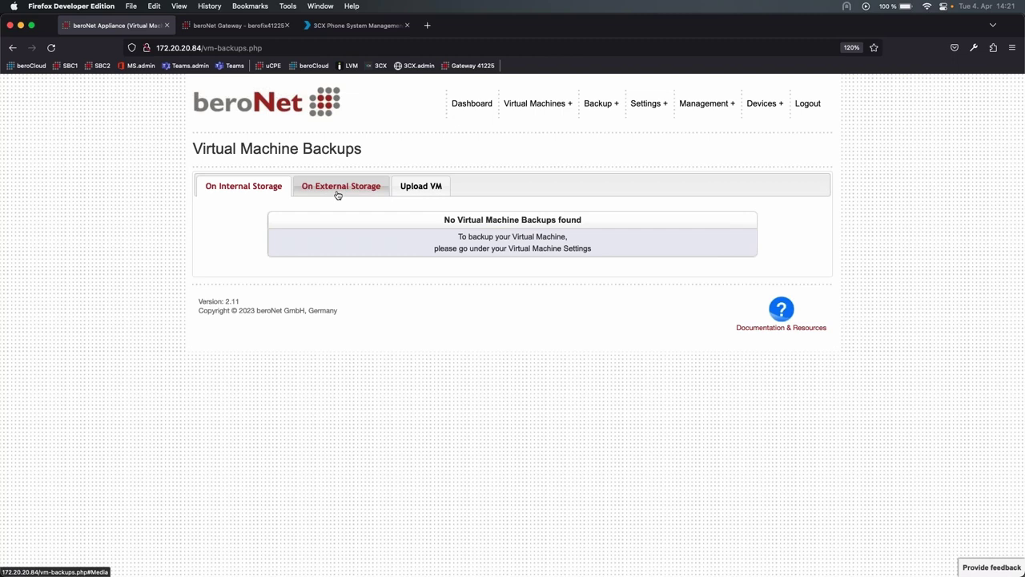
pyautogui.click(337, 195)
pyautogui.moveTo(261, 253); pyautogui.dragTo(324, 256)
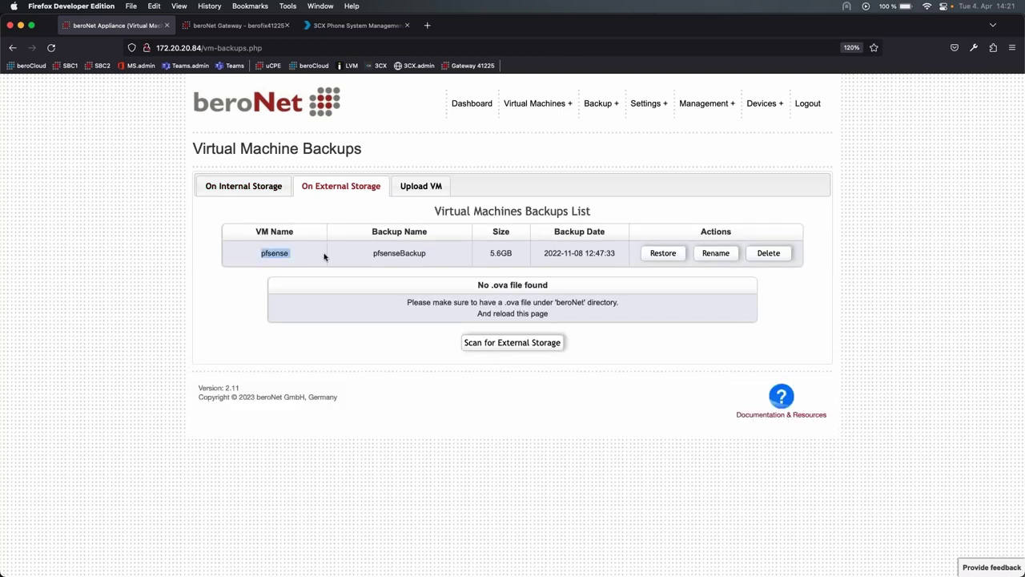
pyautogui.click(324, 256)
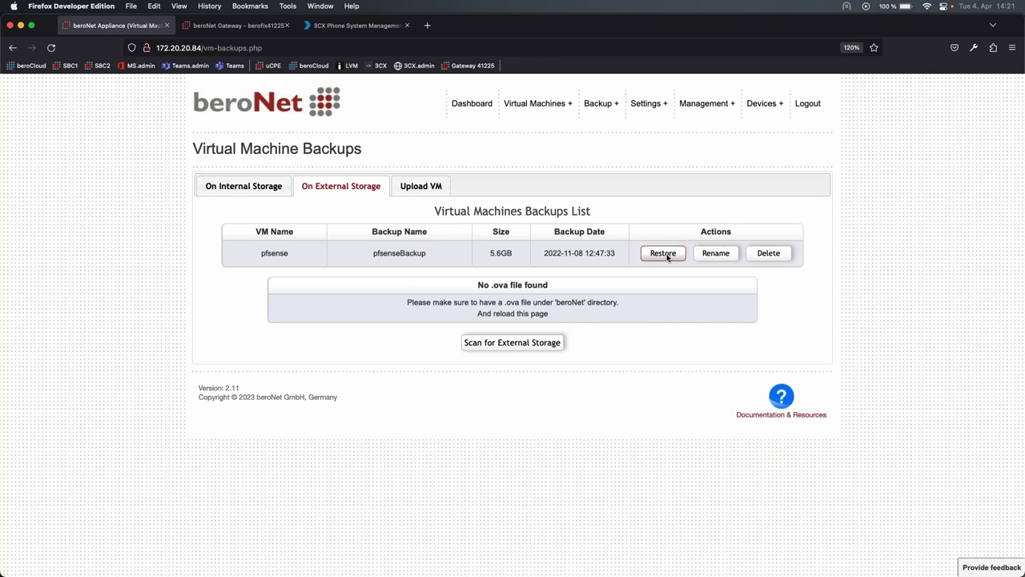
# - View the OVA Upload VM form, then return to the Dashboard
pyautogui.click(436, 185)
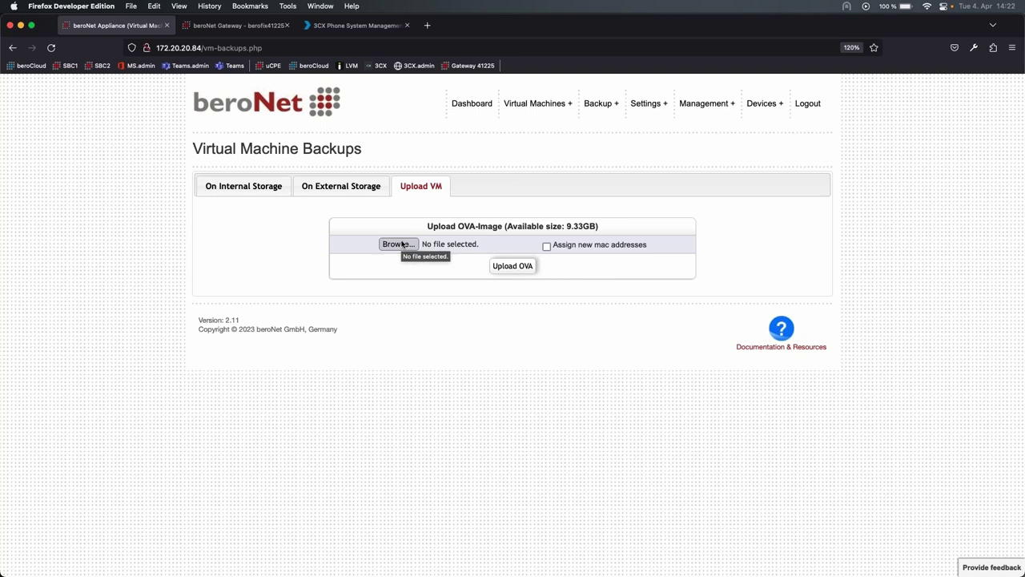
pyautogui.moveTo(431, 226); pyautogui.dragTo(525, 226)
pyautogui.click(525, 226)
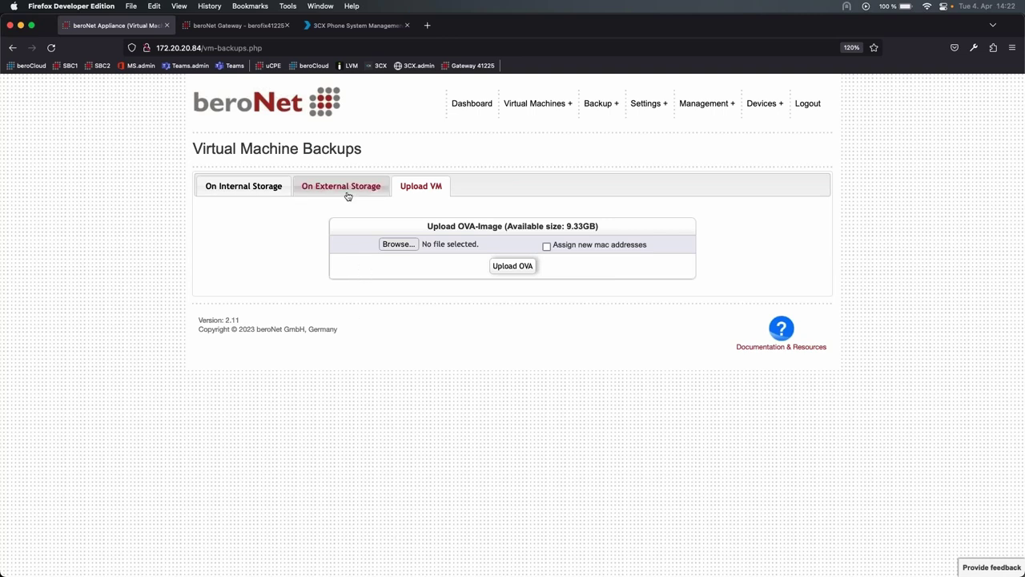
pyautogui.click(472, 104)
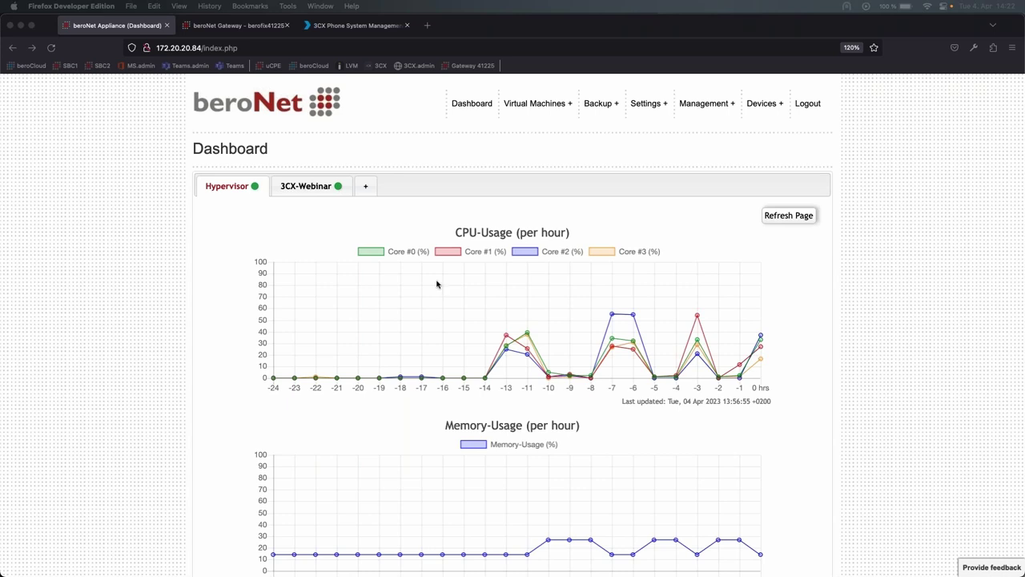
# - Start a new virtual machine named Test with 2048 MB of memory
pyautogui.scroll(-1, 436, 283)
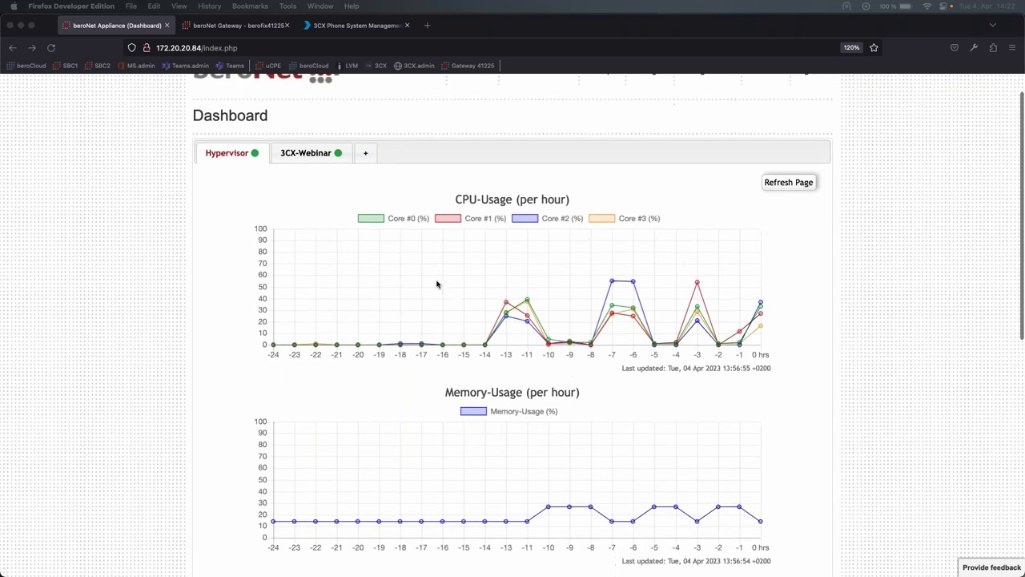
pyautogui.scroll(1, 436, 283)
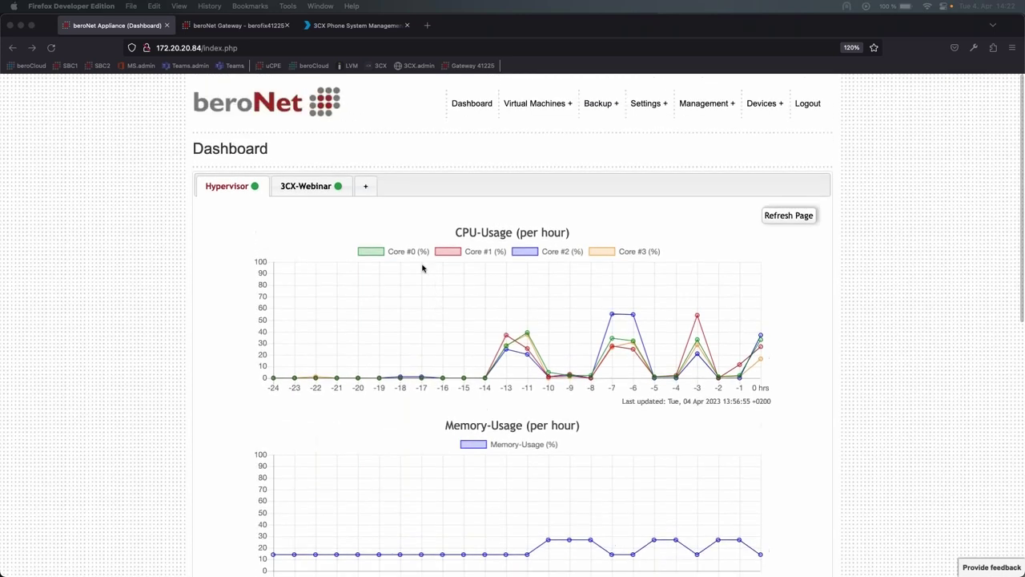
pyautogui.click(405, 186)
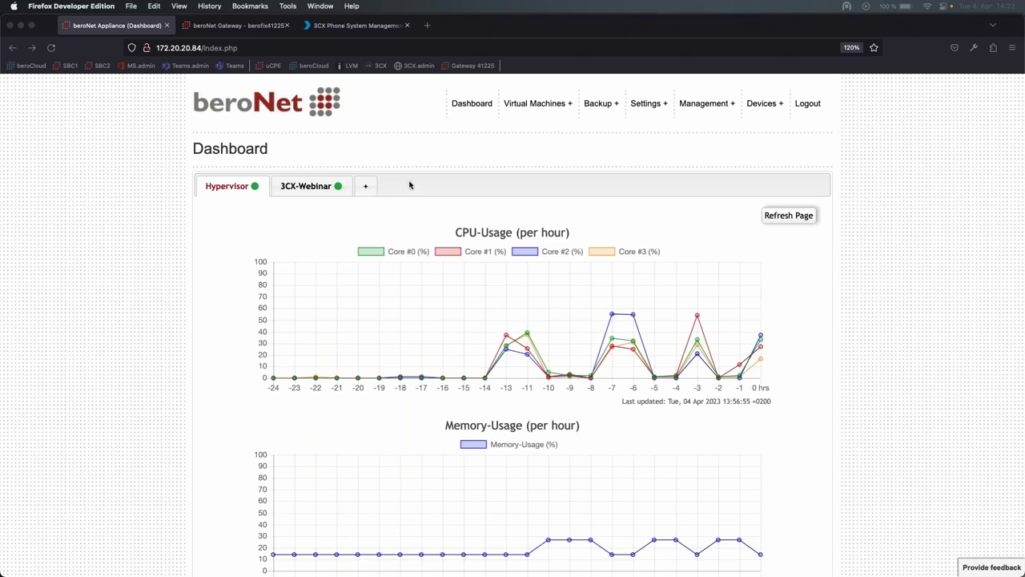
pyautogui.click(370, 193)
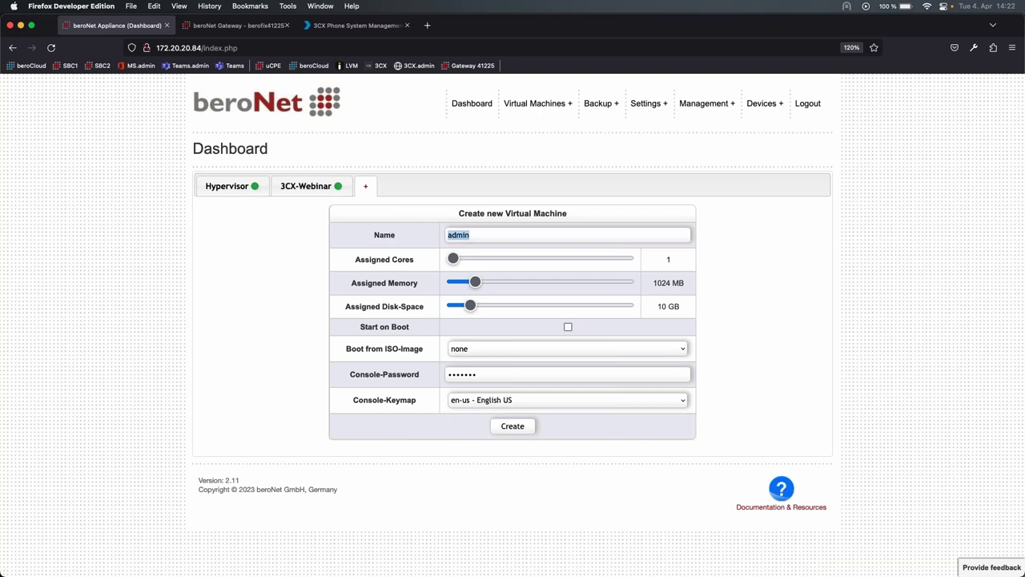
pyautogui.write('Test')
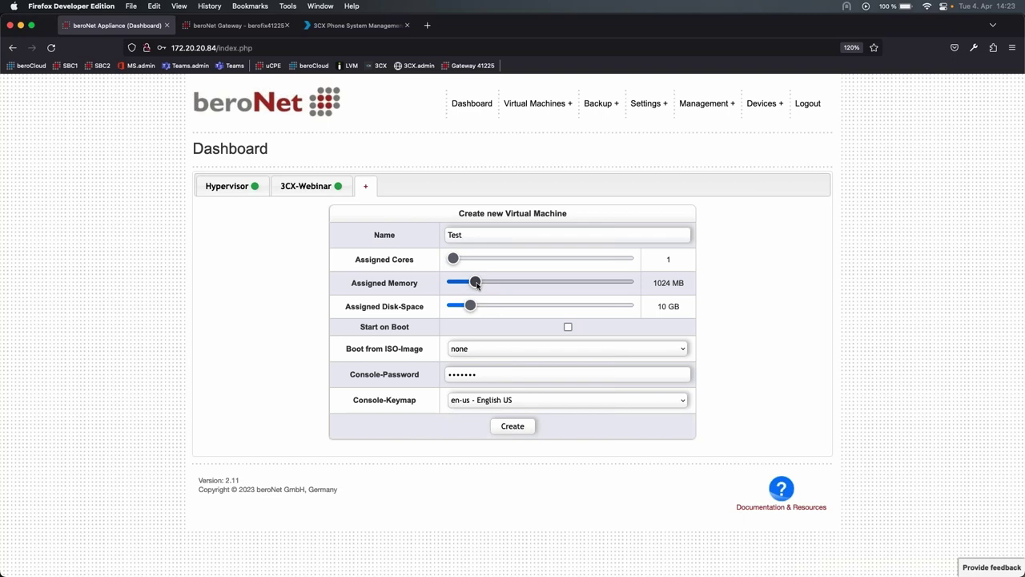
pyautogui.moveTo(475, 283); pyautogui.dragTo(479, 310)
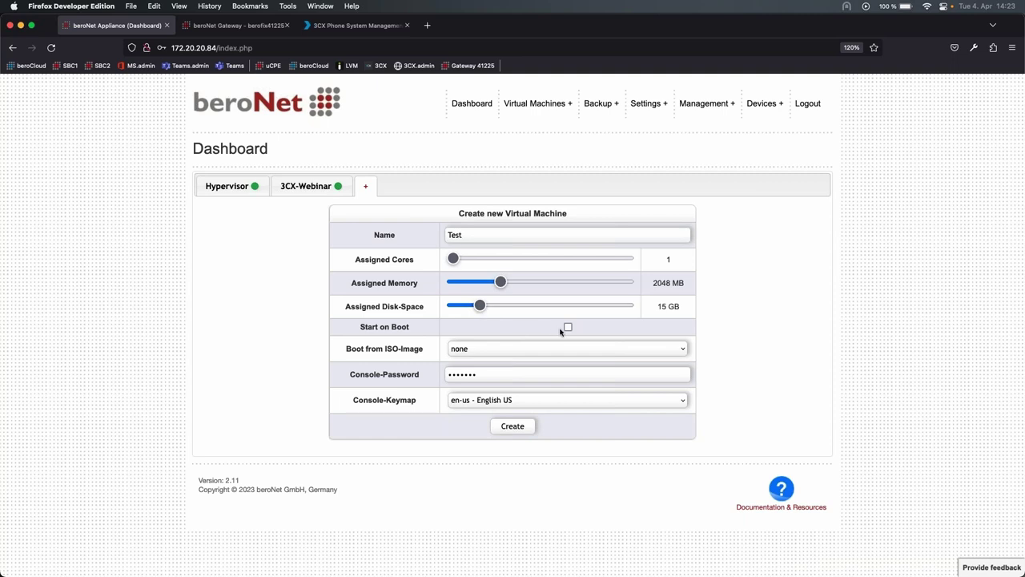
# - Give it a 15 GB disk, boot from debian-amd64-netinst-3cx.iso, and create it
pyautogui.moveTo(362, 328); pyautogui.dragTo(405, 329)
pyautogui.click(450, 330)
pyautogui.click(517, 350)
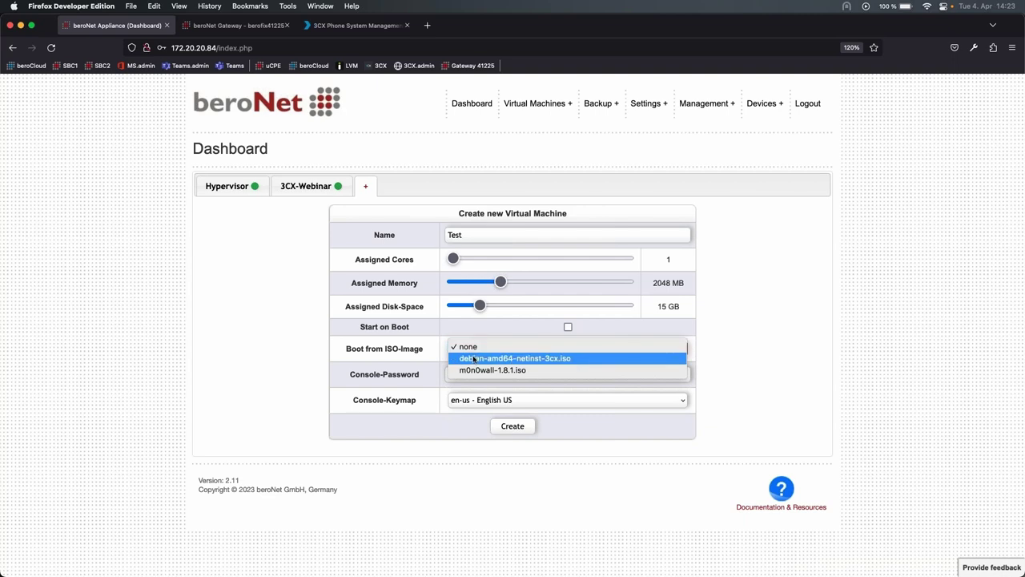
pyautogui.click(474, 360)
pyautogui.click(462, 375)
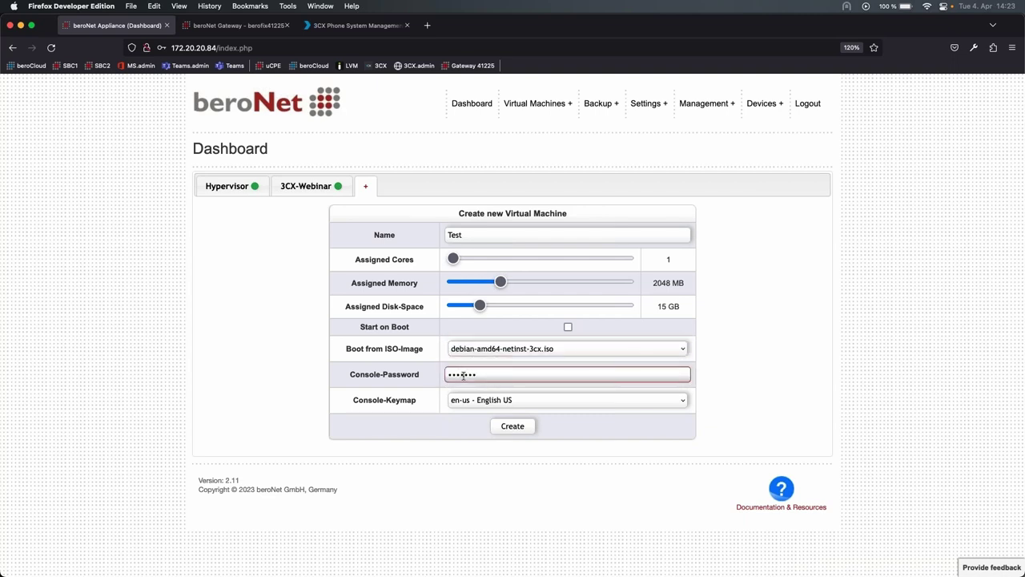
pyautogui.click(509, 425)
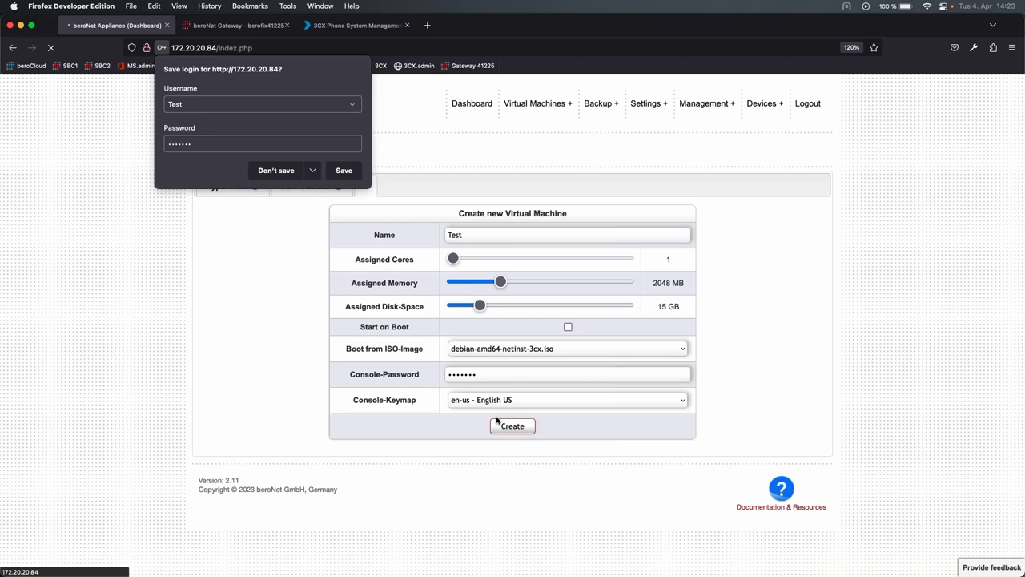
pyautogui.click(293, 170)
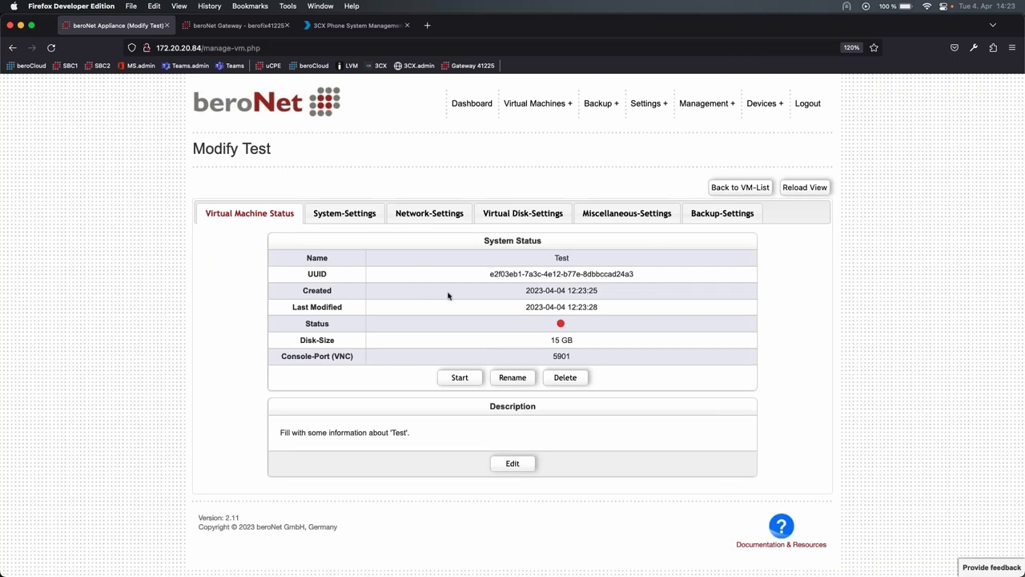
# - Start the Test VM and, once it shows 12.3% CPU, view its System-Settings (1 core, 2048 MB)
pyautogui.moveTo(453, 263); pyautogui.dragTo(595, 318)
pyautogui.click(461, 362)
pyautogui.click(458, 377)
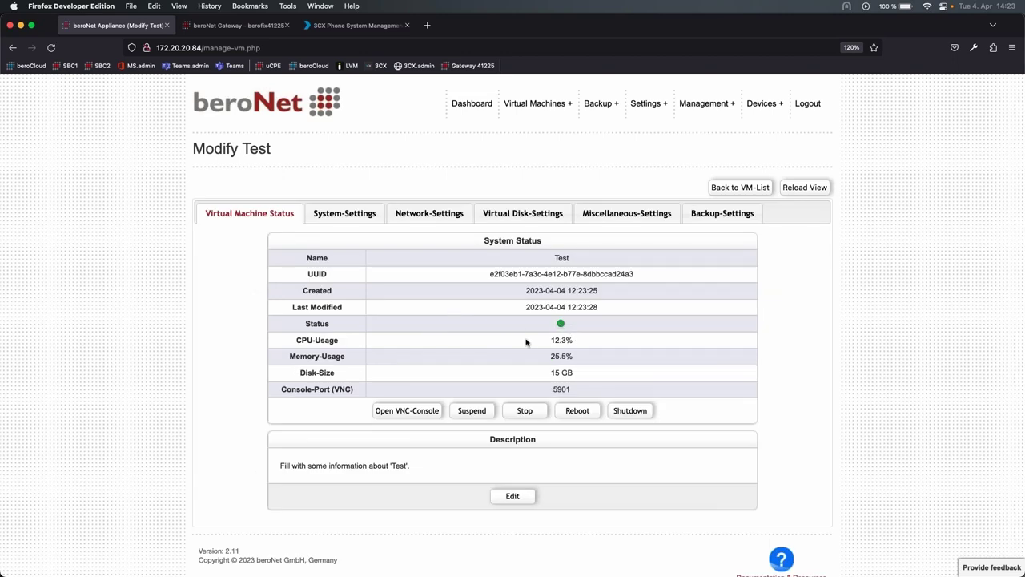
pyautogui.moveTo(546, 343); pyautogui.dragTo(508, 354)
pyautogui.click(506, 355)
pyautogui.click(344, 213)
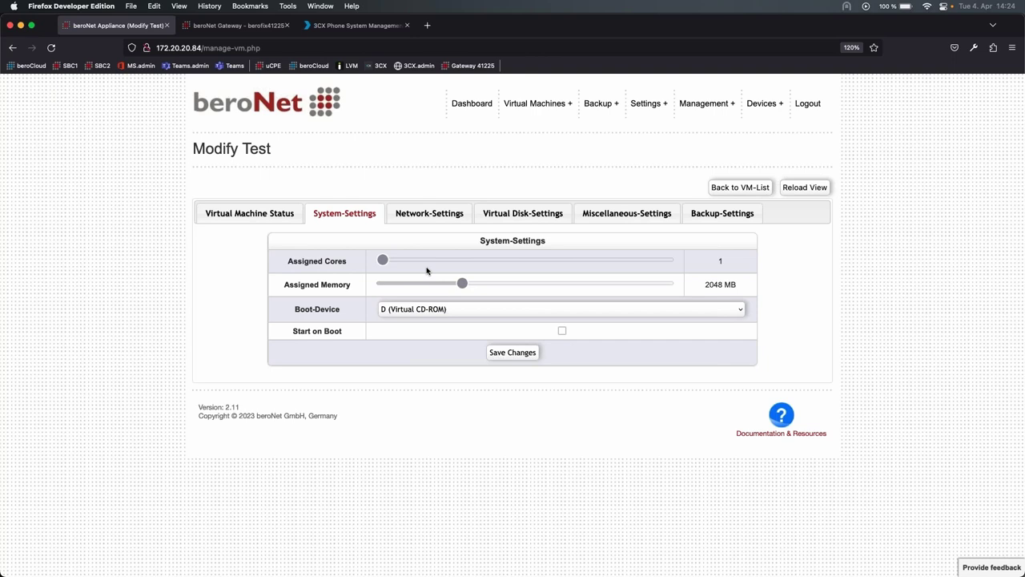
# - Review the Test VM's Network, Virtual Disk and Miscellaneous settings
pyautogui.click(420, 217)
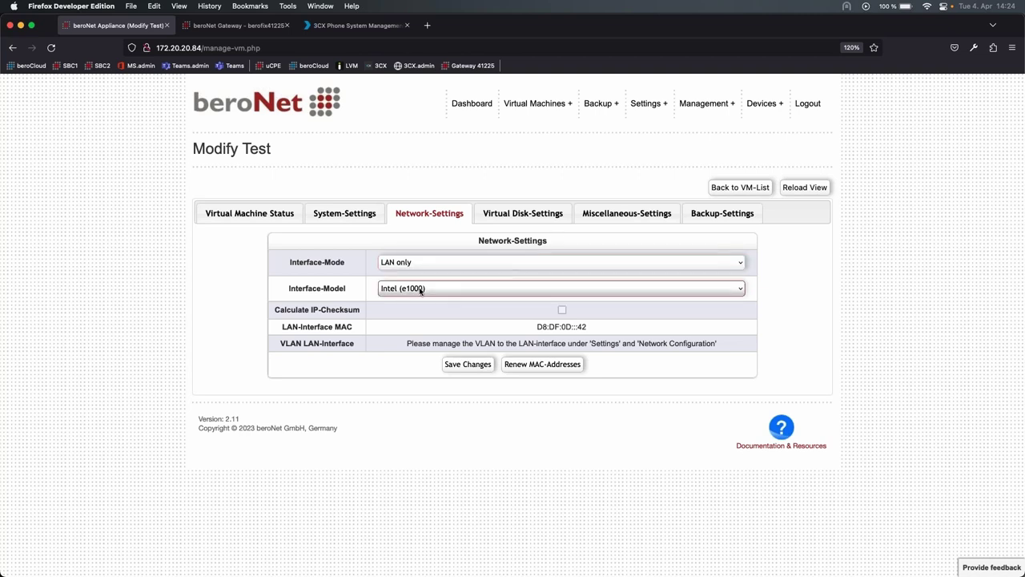
pyautogui.click(507, 218)
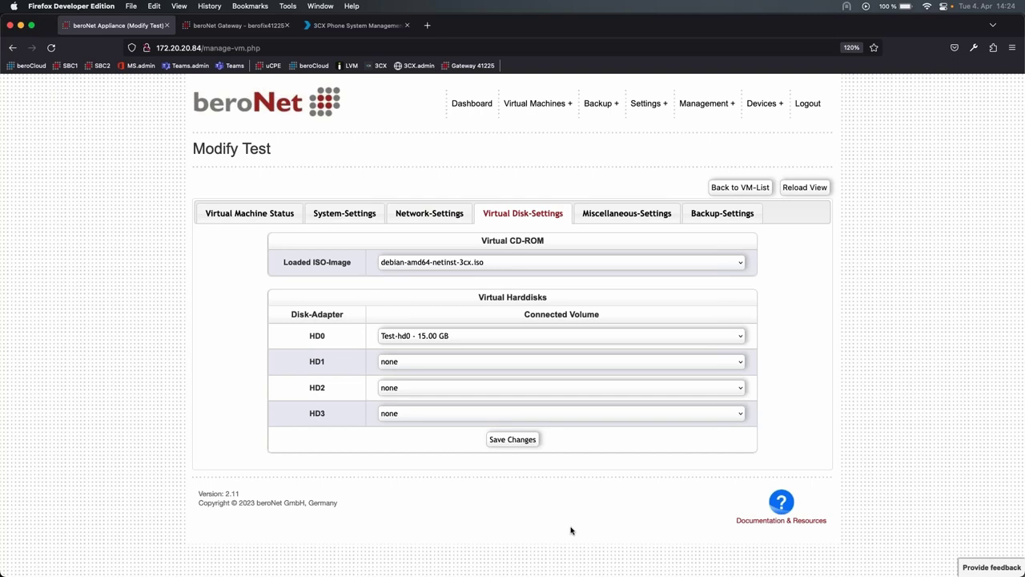
pyautogui.click(620, 218)
# - In Backup-Settings, choose /dev/sdb External Storage for manual backups
pyautogui.click(709, 218)
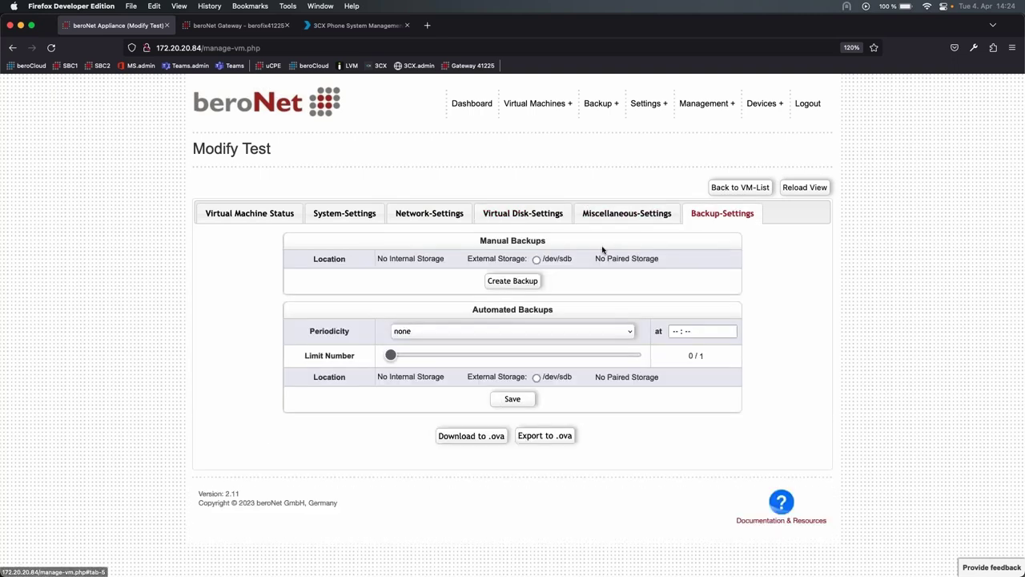
pyautogui.moveTo(474, 242); pyautogui.dragTo(549, 242)
pyautogui.click(548, 245)
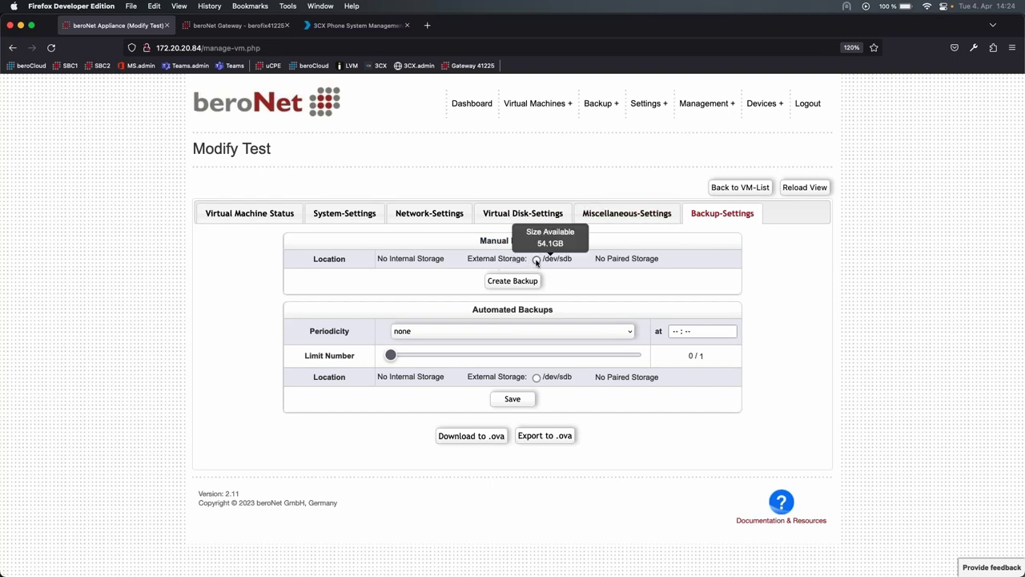
pyautogui.click(537, 261)
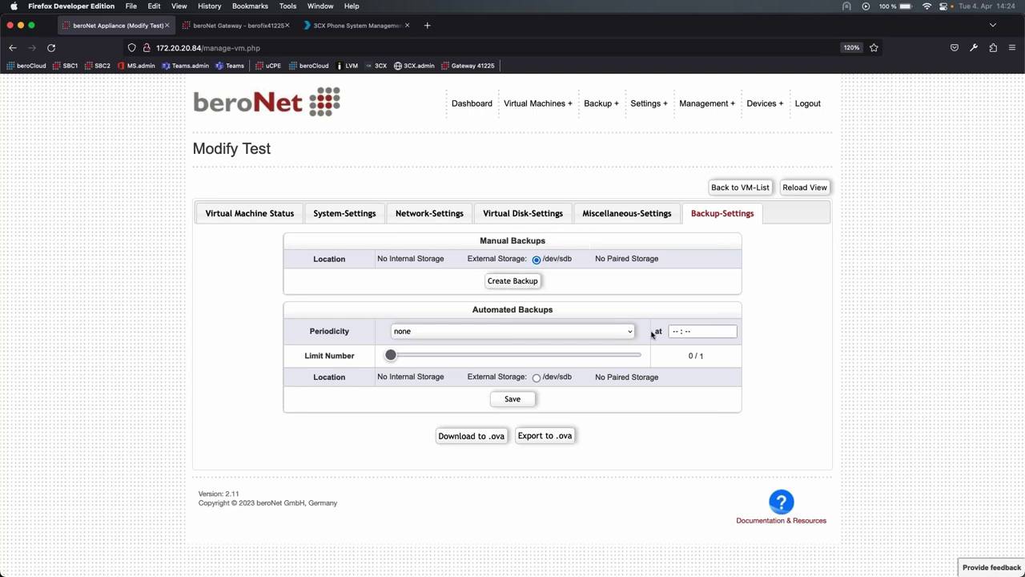
# - Save automated backups as Daily at 03:00, limit 3, stored on /dev/sdb external storage
pyautogui.click(456, 329)
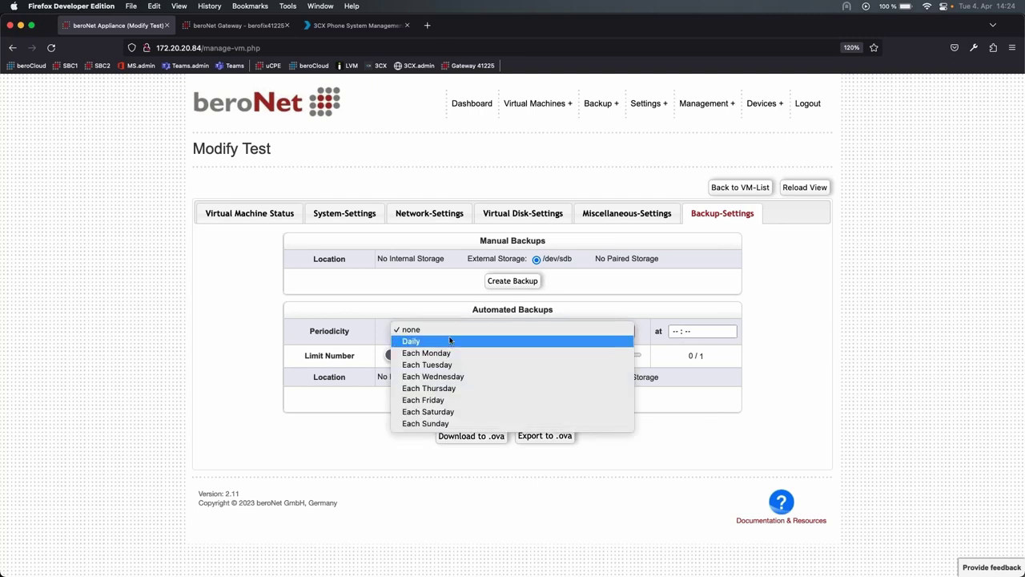
pyautogui.click(457, 339)
pyautogui.click(675, 332)
pyautogui.write('0300')
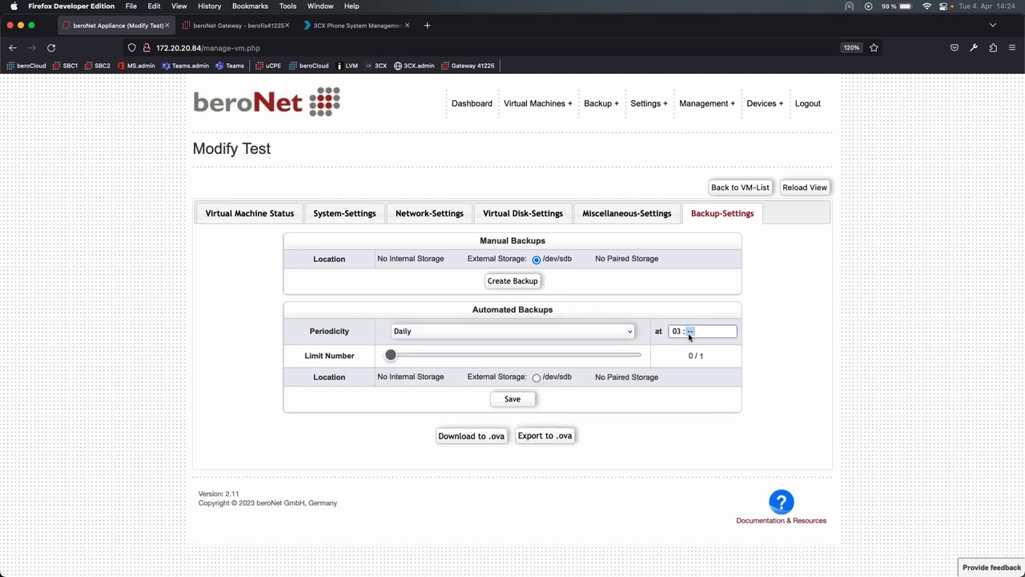
pyautogui.moveTo(390, 355); pyautogui.dragTo(443, 358)
pyautogui.click(536, 378)
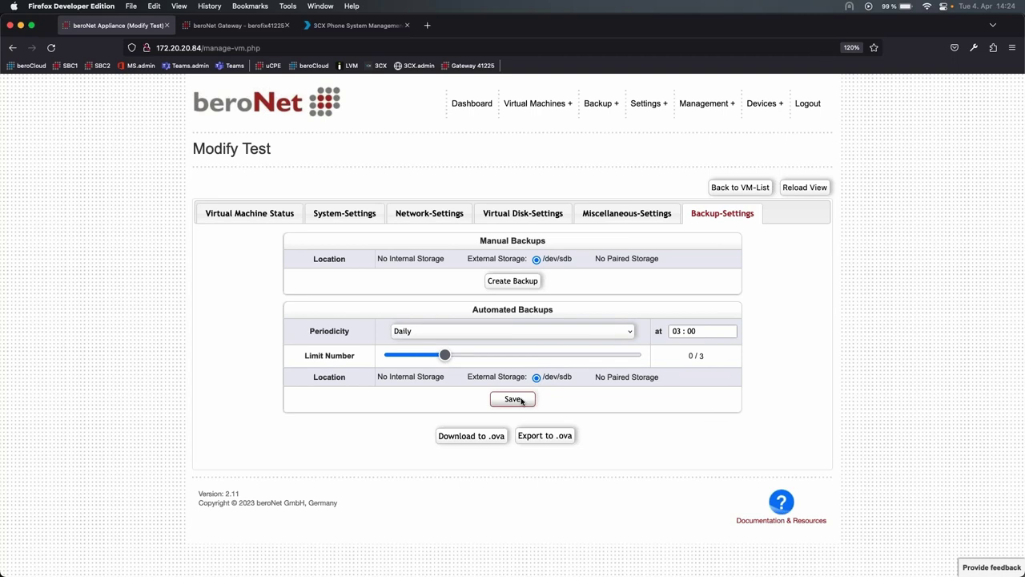
pyautogui.click(521, 399)
pyautogui.click(258, 226)
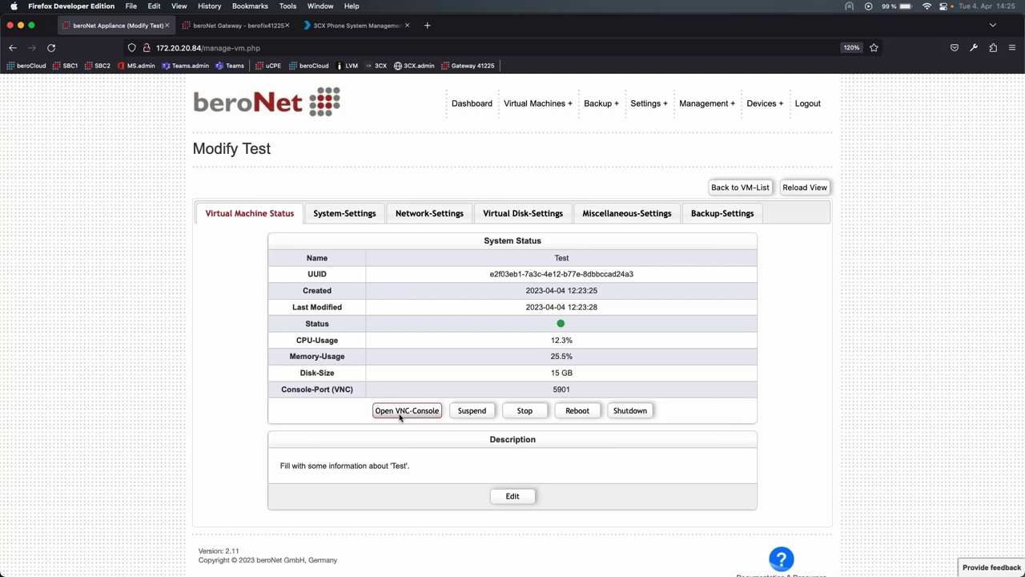
# - Open the Test VM's VNC console to see the Debian installer menu, then close it
pyautogui.click(407, 410)
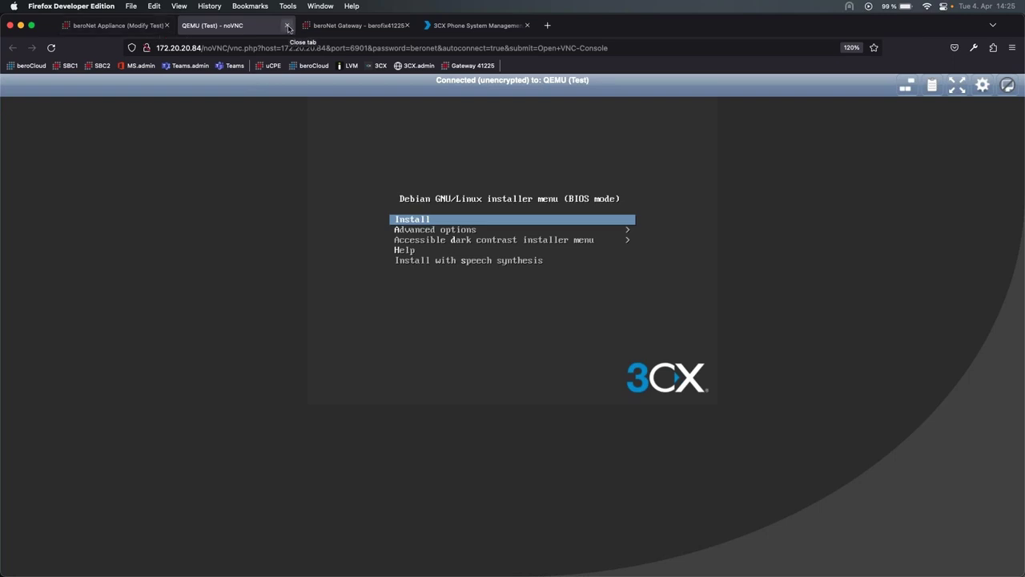
pyautogui.click(288, 29)
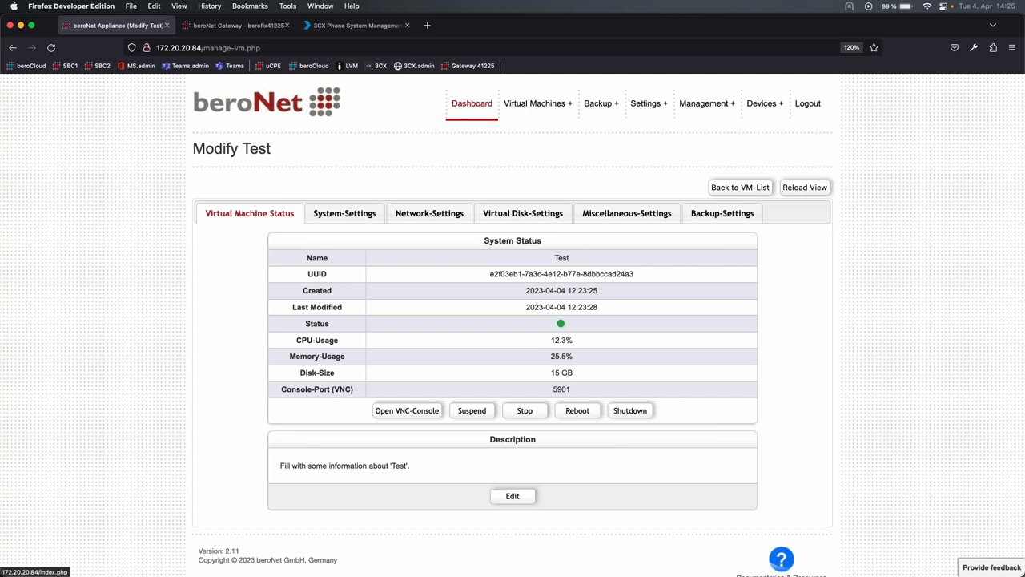
# - From the Dashboard's 3CX-Webinar panel, read address 172.20.20.79 in its VNC console, then close it
pyautogui.click(483, 118)
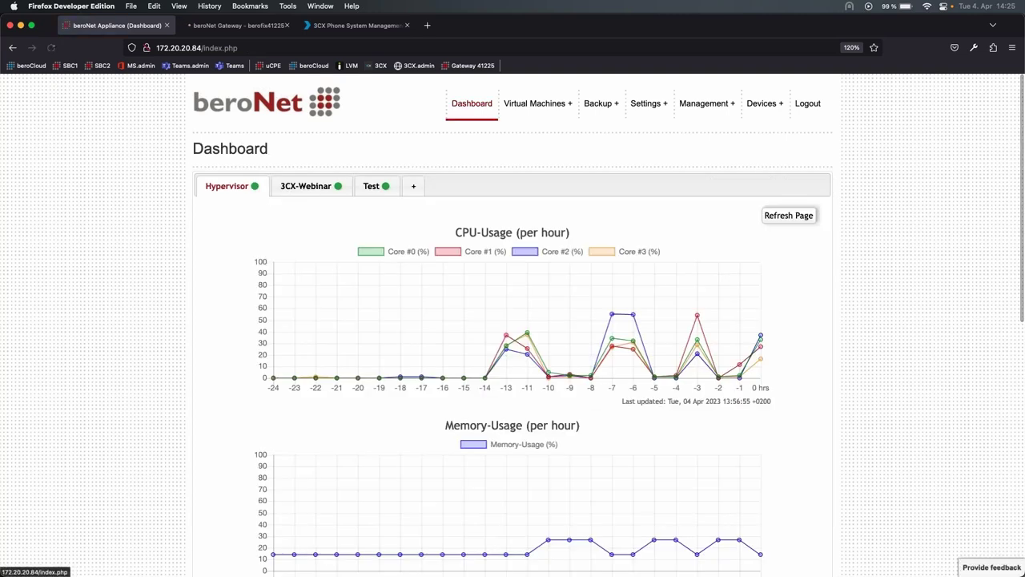
pyautogui.click(307, 187)
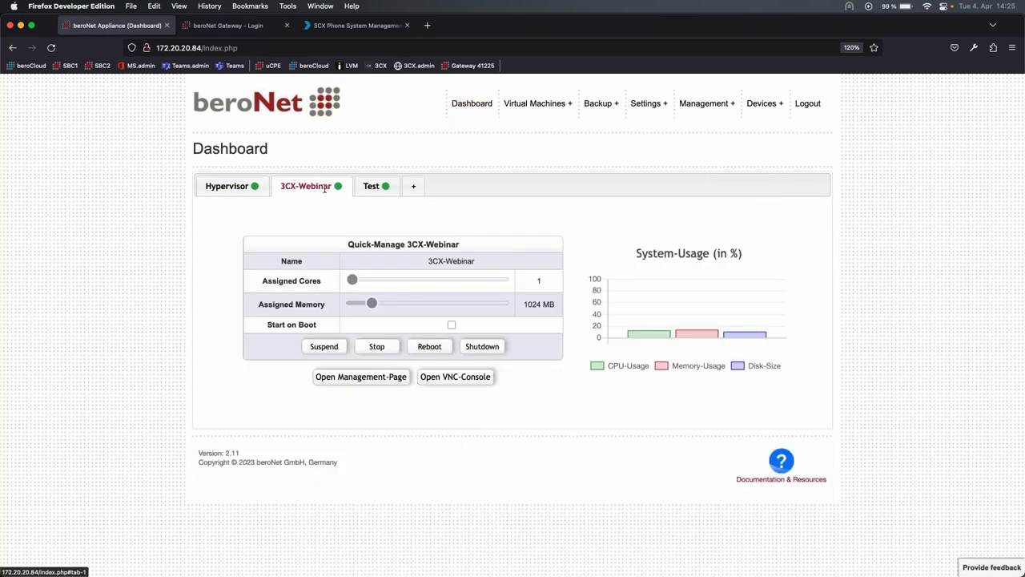
pyautogui.click(455, 376)
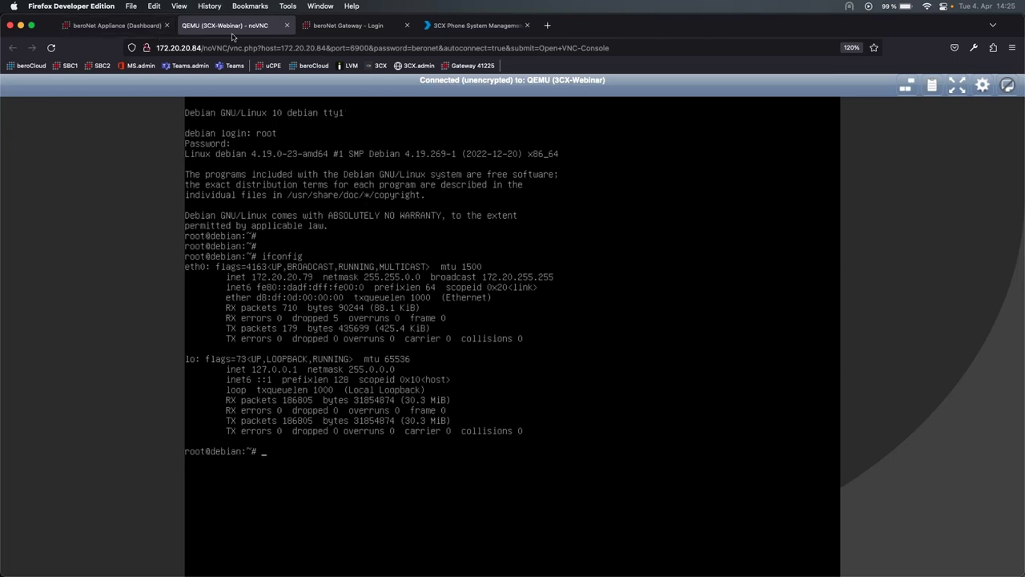
pyautogui.click(287, 30)
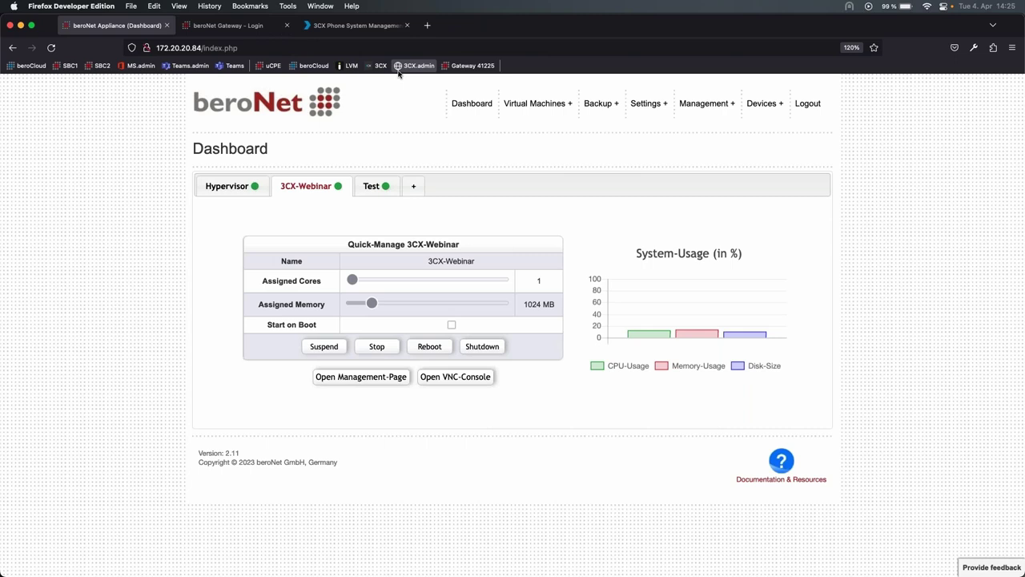
# - Close the duplicate 3CX tab, open the Gateway 41225 login page, and return to the appliance dashboard
pyautogui.click(406, 68)
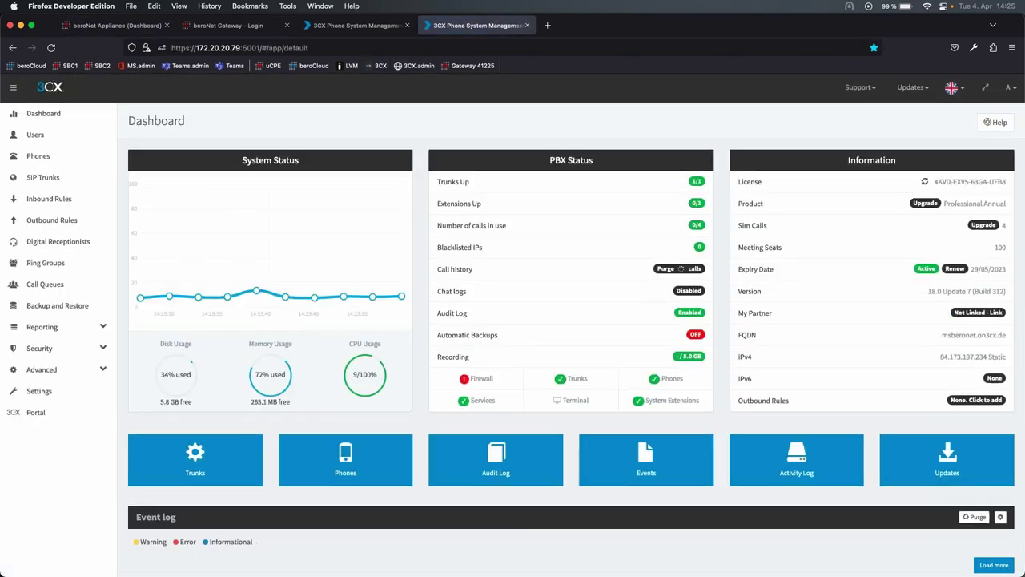
pyautogui.click(406, 25)
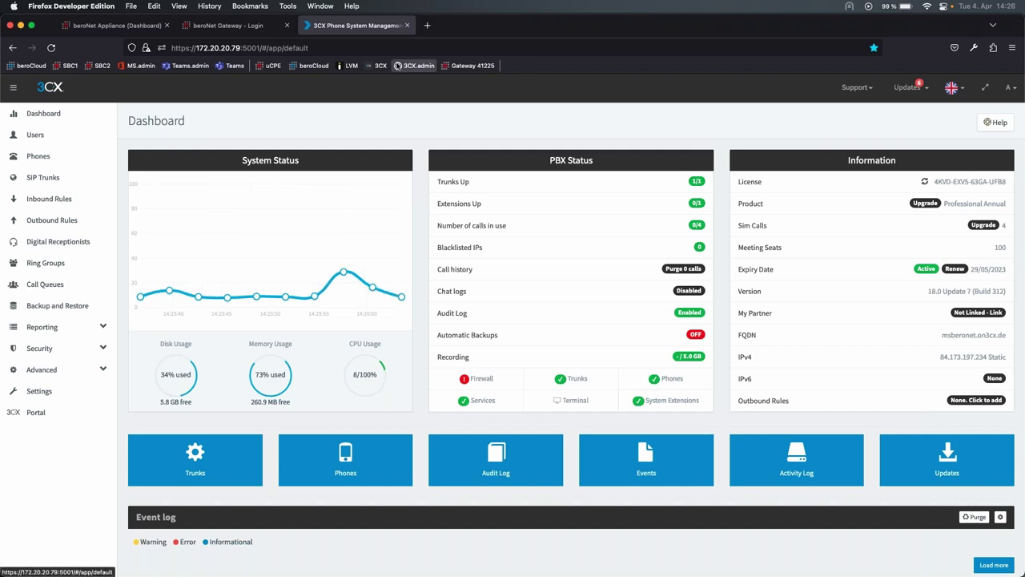
pyautogui.click(473, 66)
pyautogui.press('super+1')
pyautogui.moveTo(623, 98)
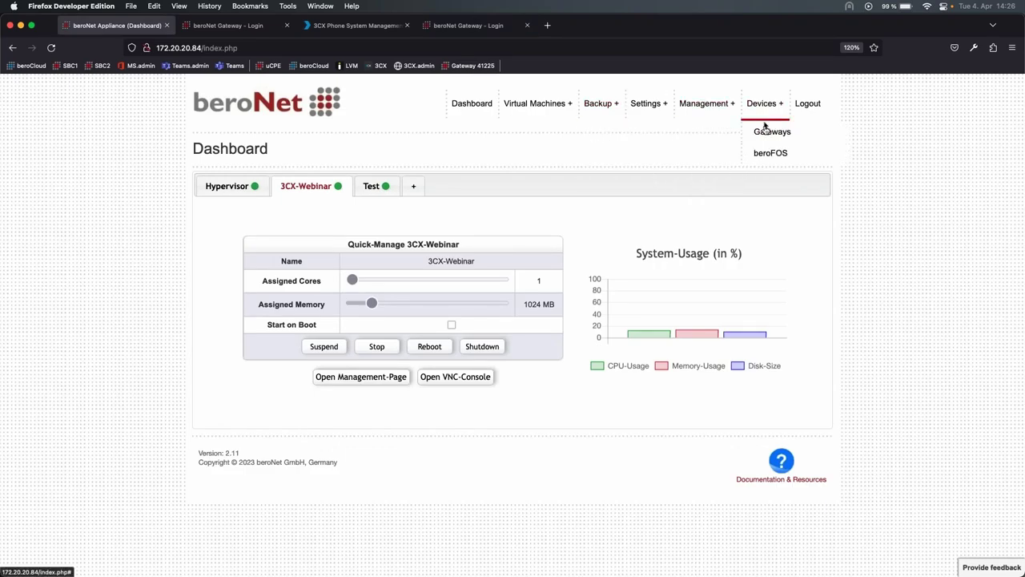
# - Show Devices > Gateways and scan the device table for the gateway at 172.20.20.110
pyautogui.click(767, 131)
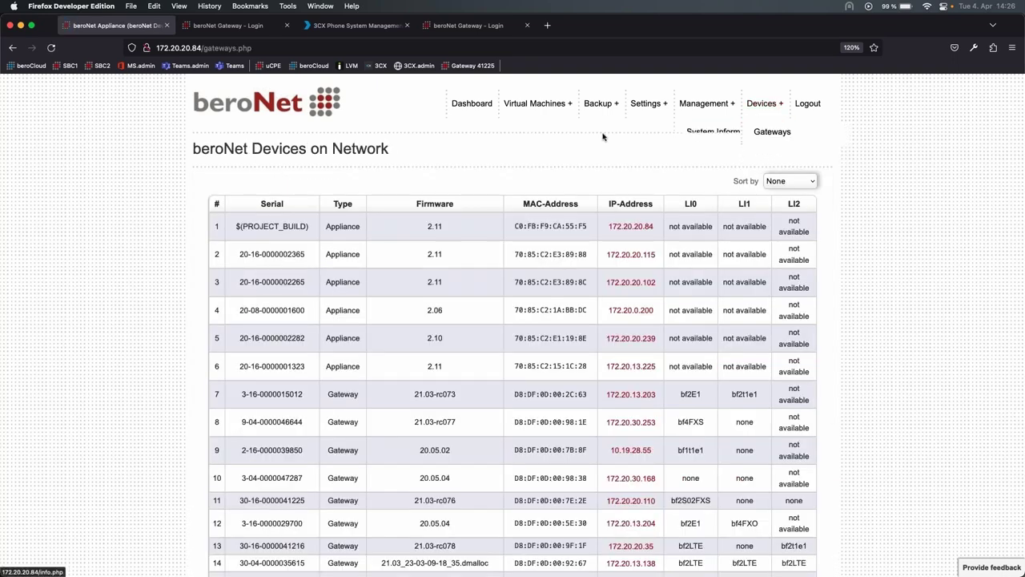
pyautogui.scroll(-5, 581, 140)
pyautogui.scroll(3, 582, 139)
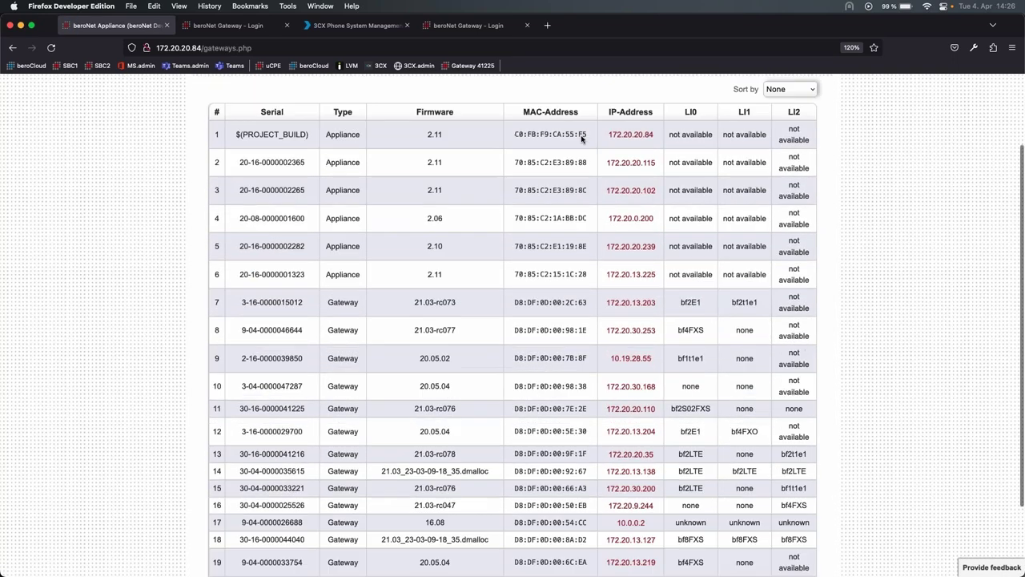
pyautogui.scroll(2, 580, 138)
pyautogui.scroll(-4, 581, 140)
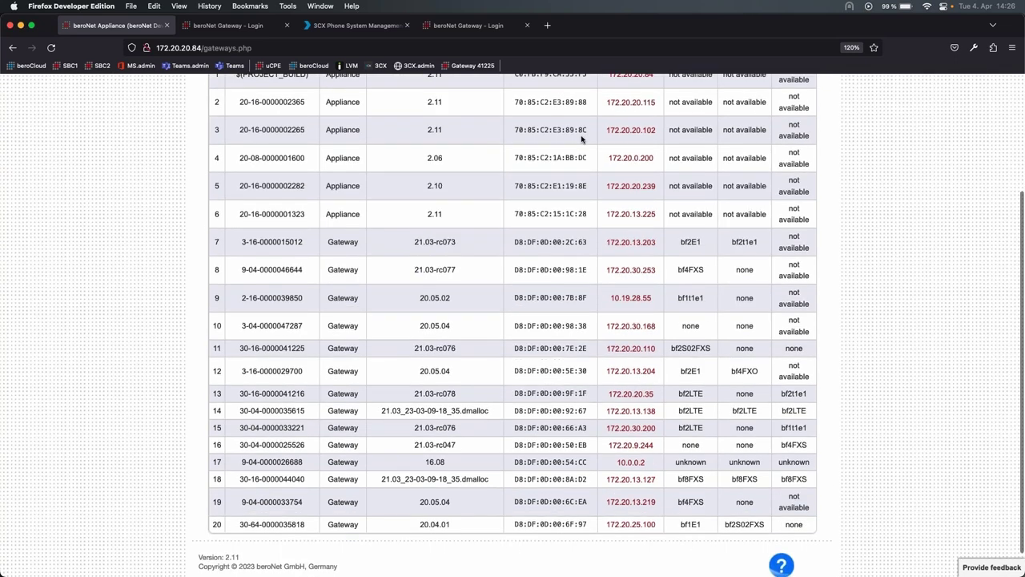
pyautogui.scroll(1, 581, 139)
pyautogui.scroll(2, 418, 350)
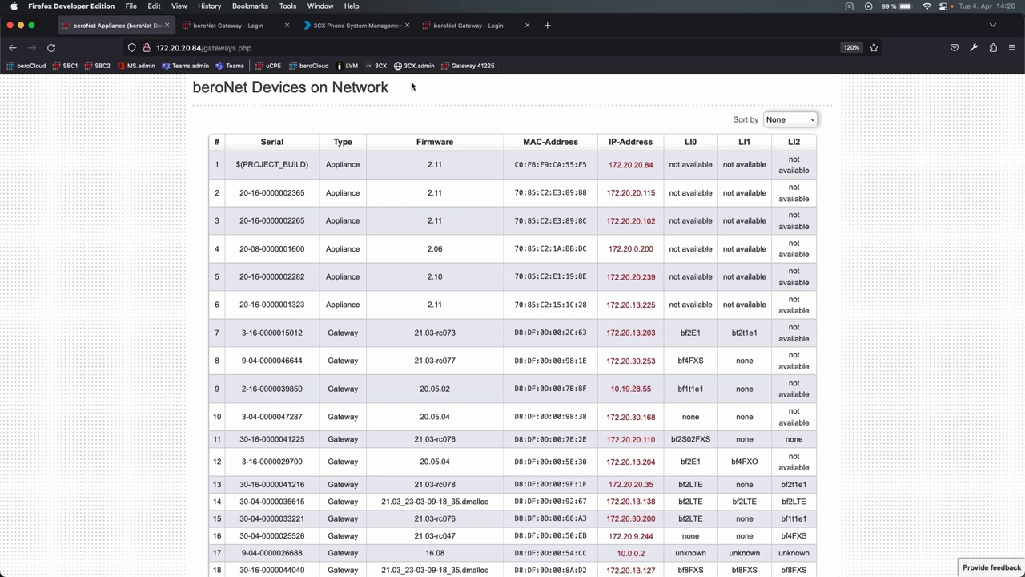
pyautogui.scroll(2, 225, 132)
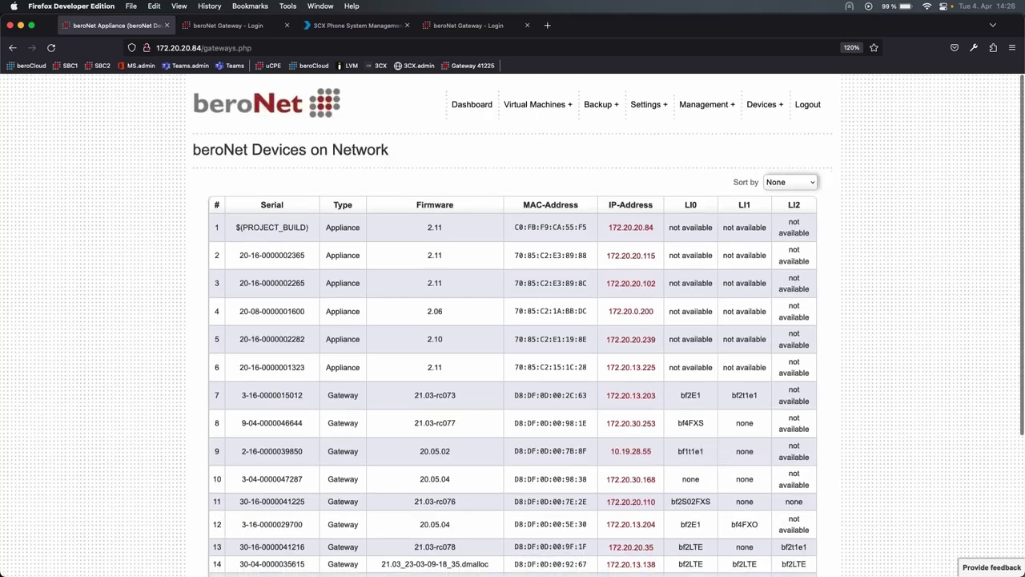
# - Log in to the beroNet gateway as administrator
pyautogui.click(469, 32)
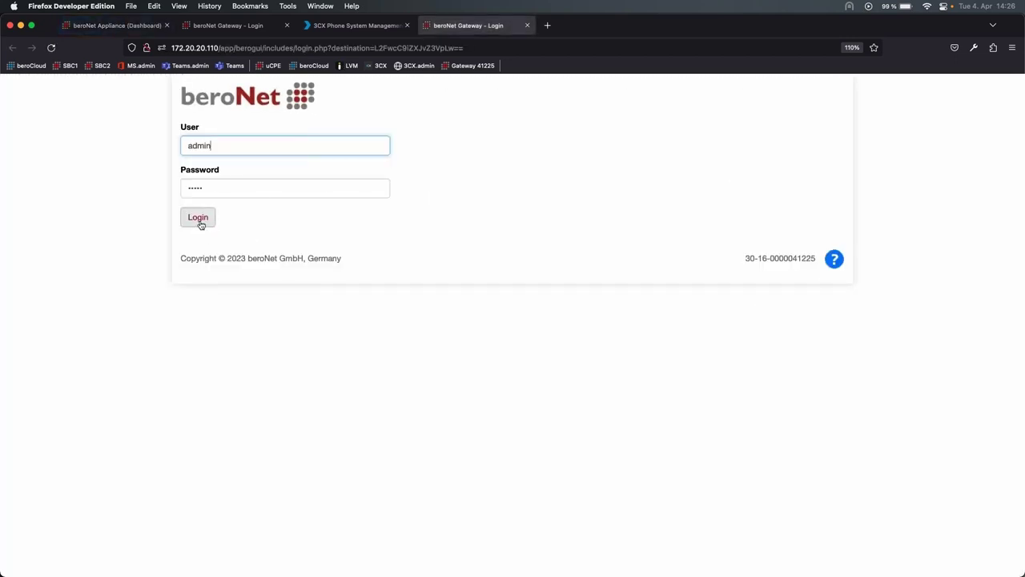
pyautogui.click(210, 219)
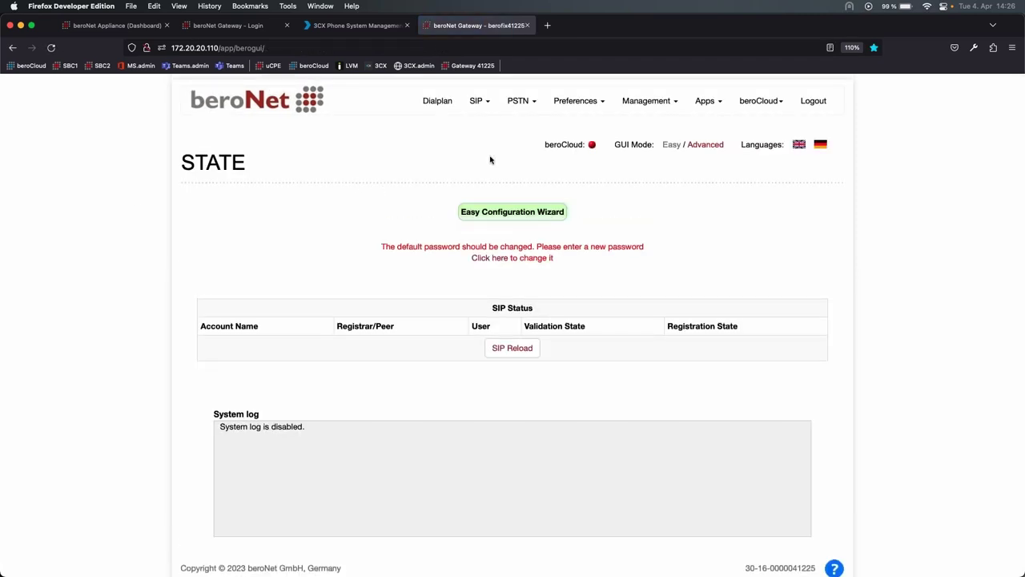
pyautogui.hotkey('ctrl', 'shift', 'Tab')
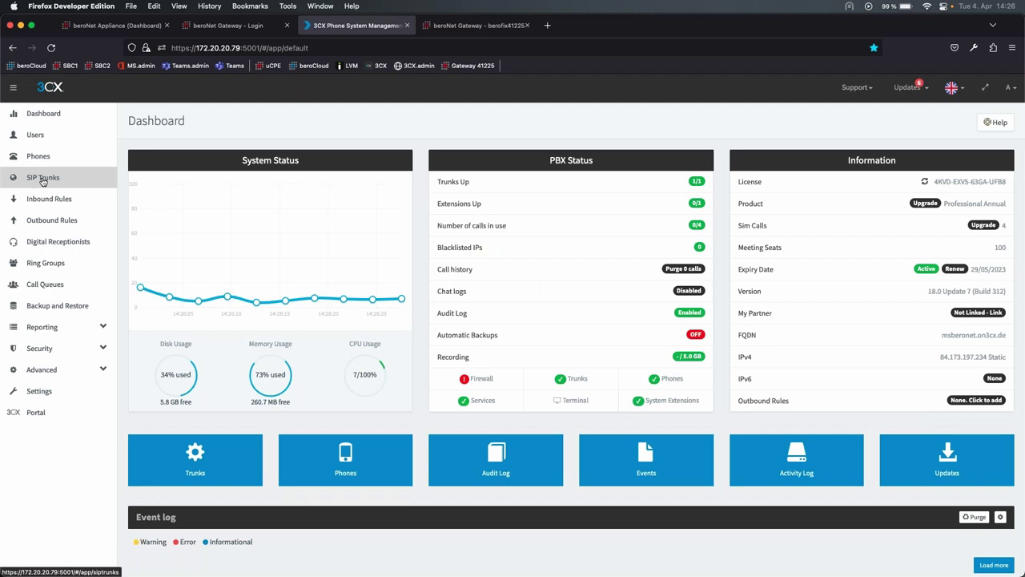
# - Look over the gateway's Dialplan and State pages, then return to the 3CX console
pyautogui.click(477, 25)
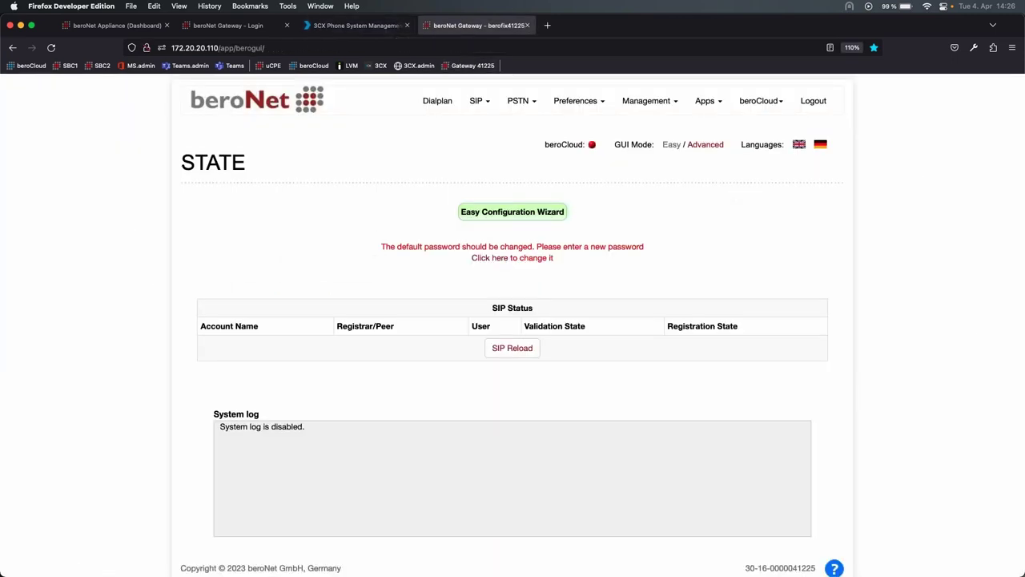
pyautogui.click(437, 101)
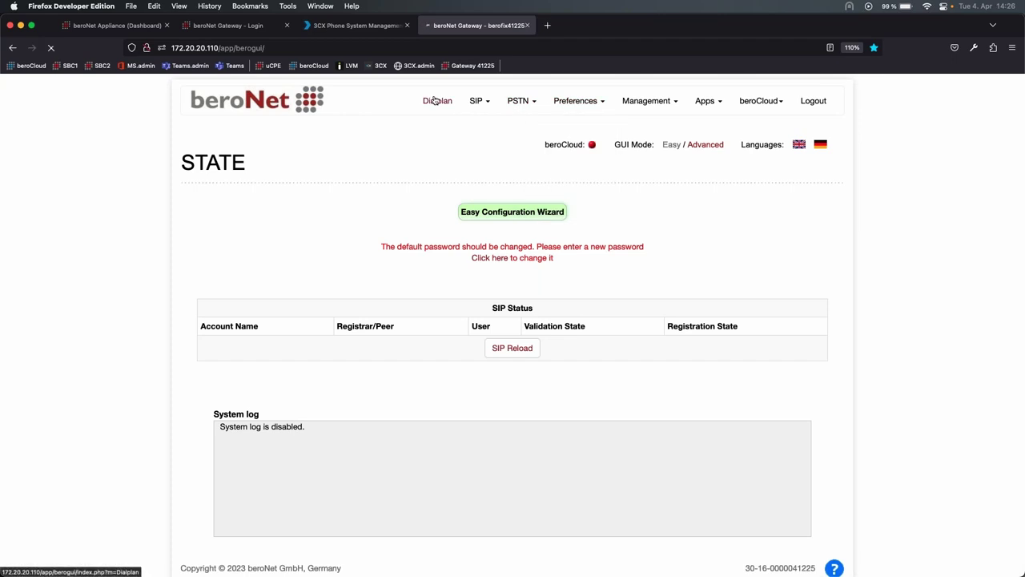
pyautogui.moveTo(645, 104)
pyautogui.click(643, 125)
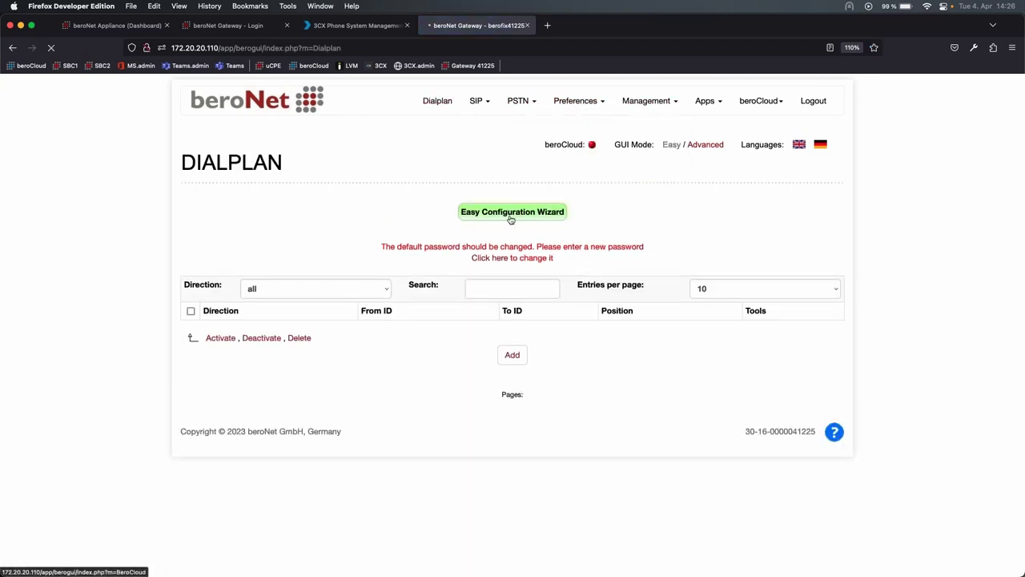
pyautogui.click(361, 27)
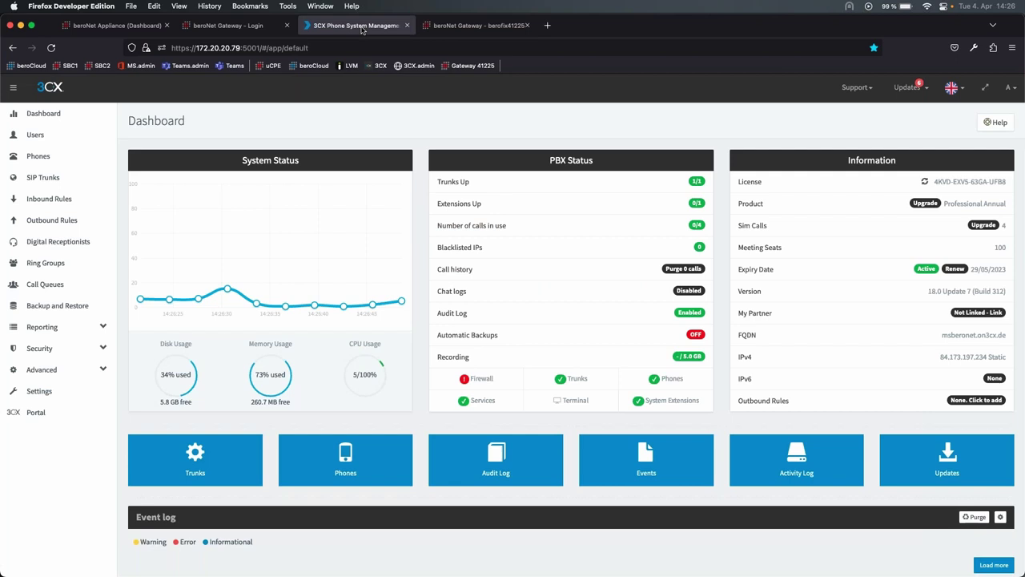
# - Add a BeroNet bero*fix FXO PSTN gateway with 2 ports and main trunk number 4356
pyautogui.click(67, 180)
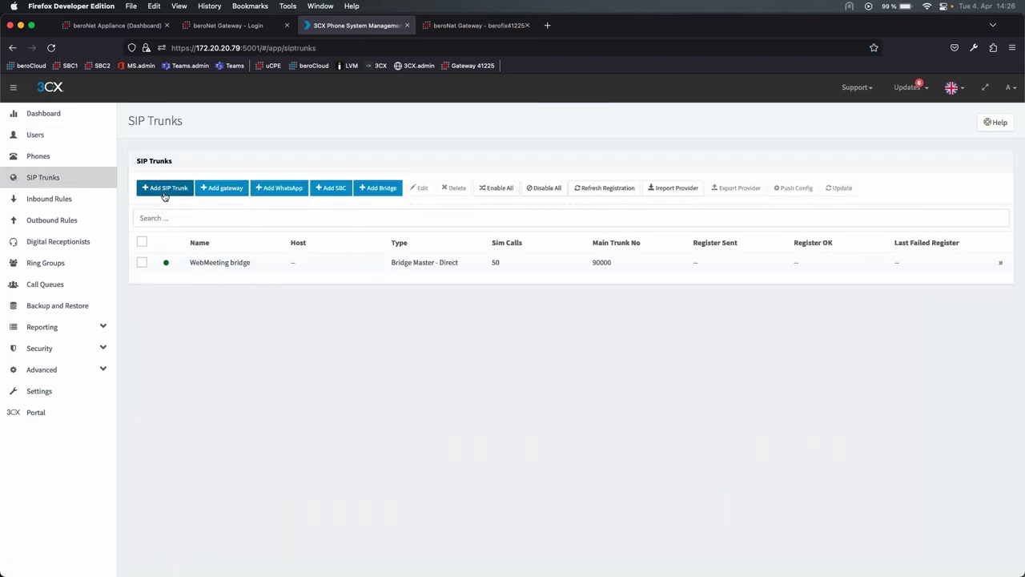
pyautogui.click(221, 189)
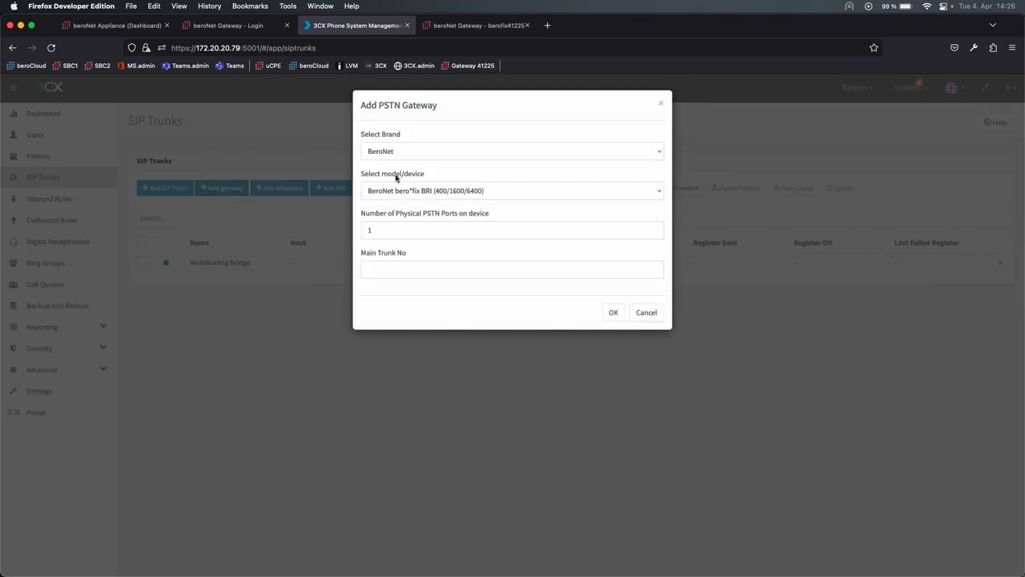
pyautogui.click(433, 154)
pyautogui.click(441, 151)
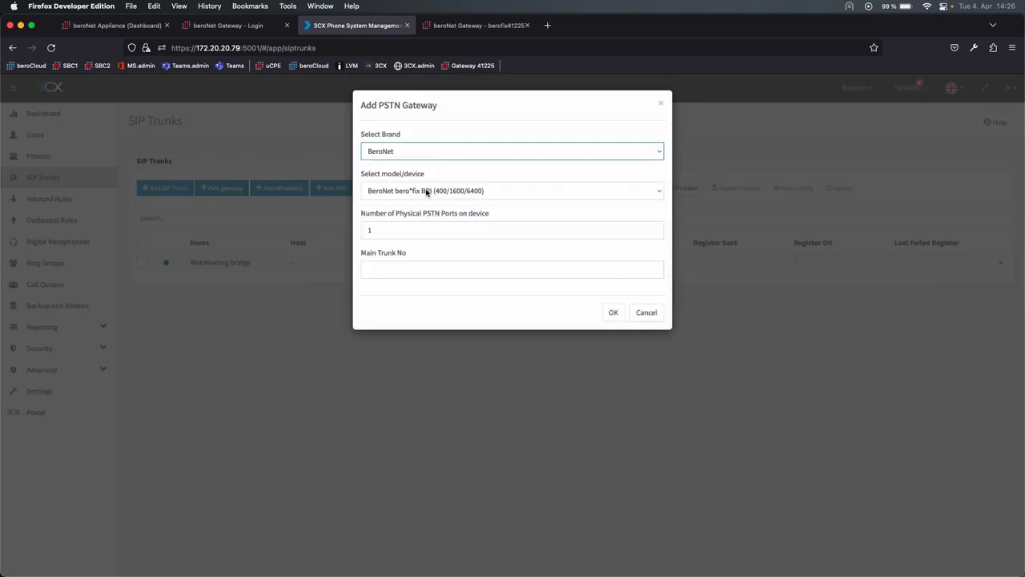
pyautogui.click(428, 192)
pyautogui.click(427, 198)
pyautogui.click(437, 232)
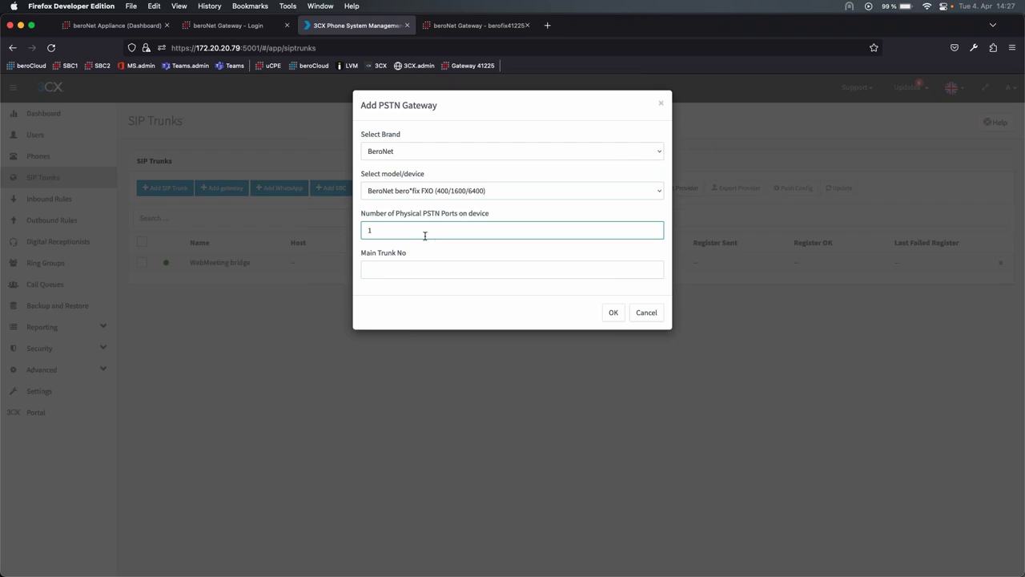
pyautogui.press('BackSpace')
pyautogui.write('2')
pyautogui.click(433, 271)
pyautogui.write('4356')
pyautogui.click(613, 312)
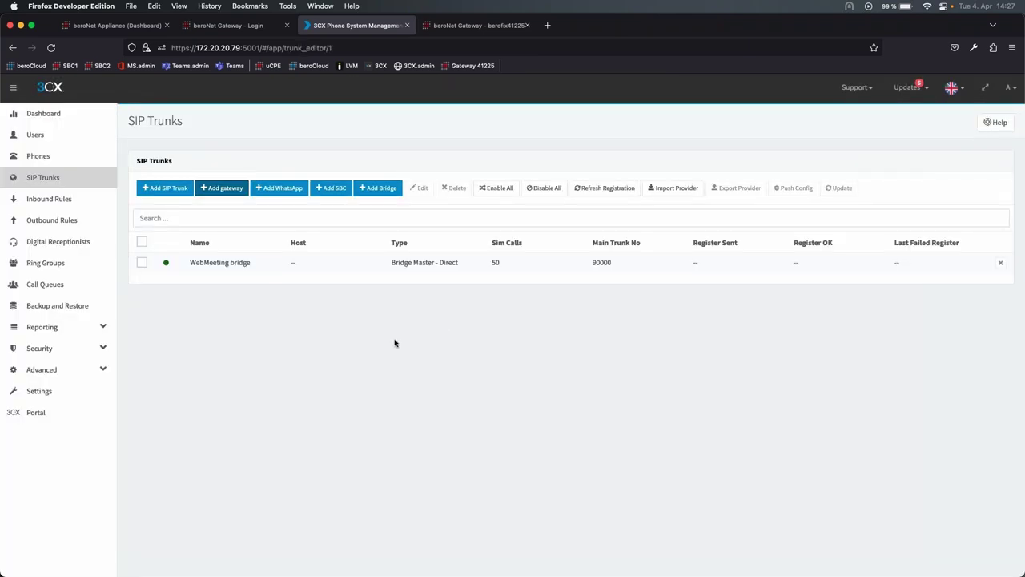
pyautogui.scroll(-1, 513, 336)
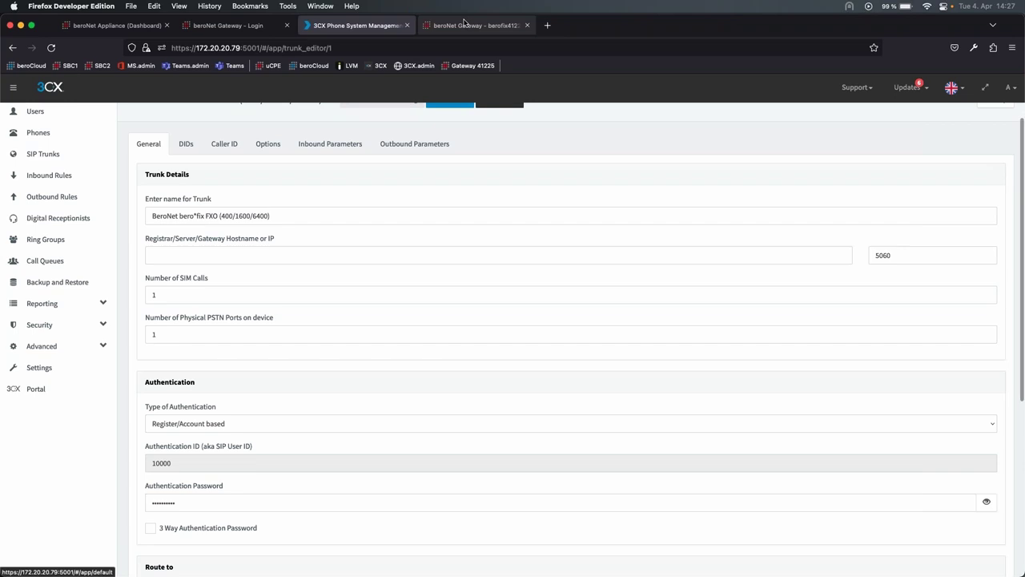
pyautogui.click(478, 25)
pyautogui.click(217, 48)
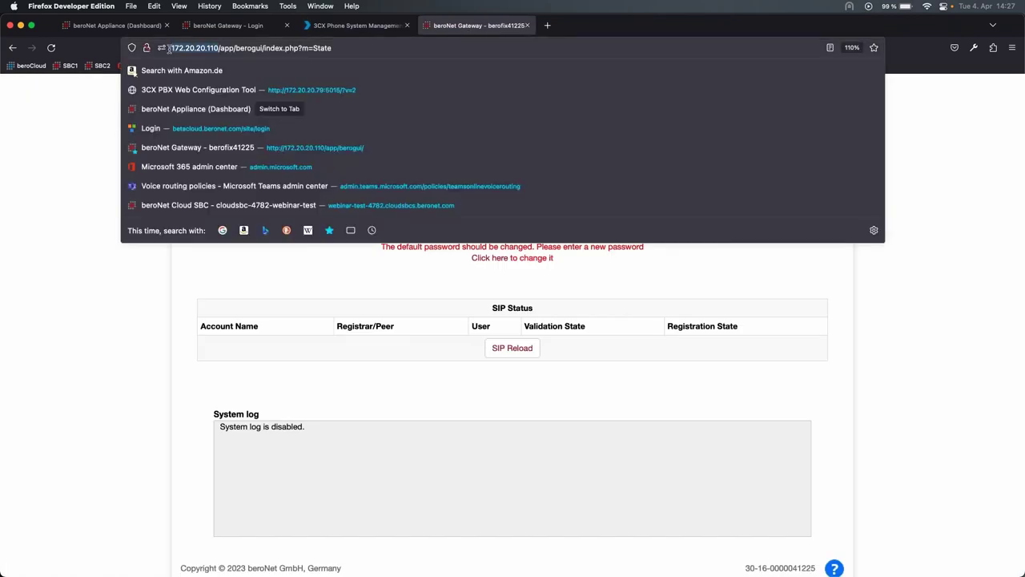
pyautogui.click(357, 25)
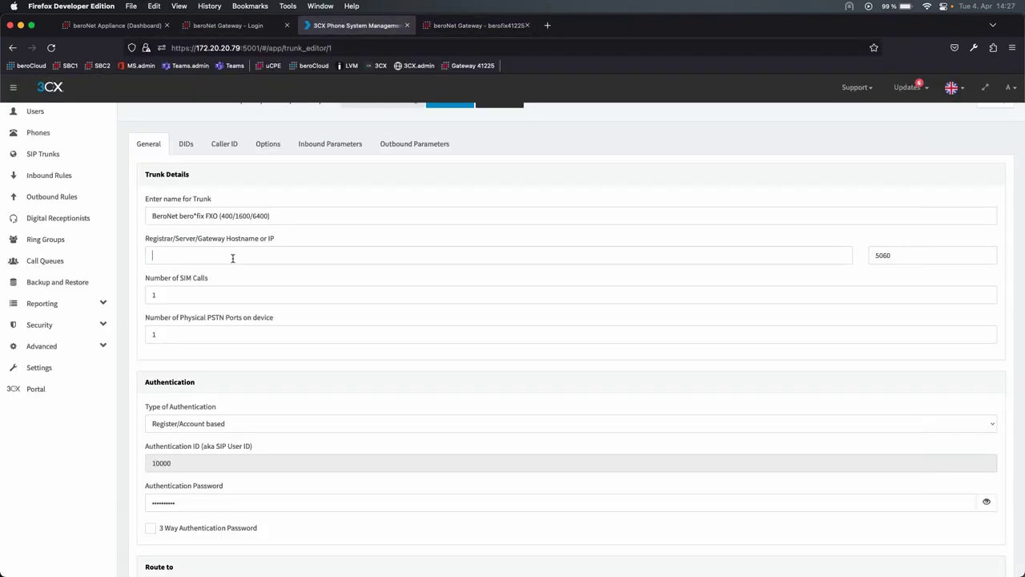
pyautogui.click(232, 256)
pyautogui.write('http://172.20.20.110')
pyautogui.moveTo(176, 255); pyautogui.dragTo(117, 256)
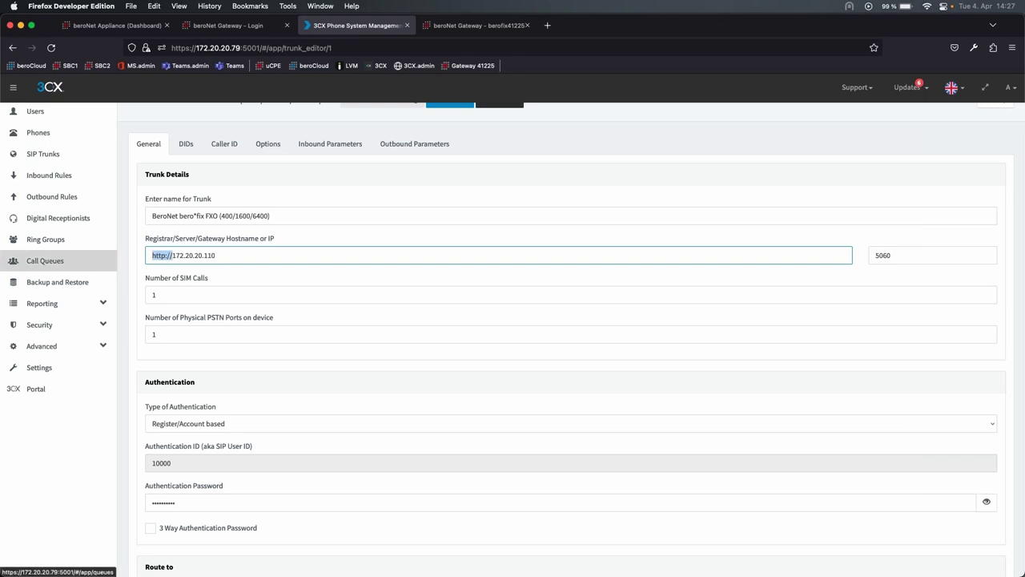
pyautogui.press('BackSpace')
pyautogui.scroll(-1, 261, 421)
pyautogui.scroll(-5, 261, 420)
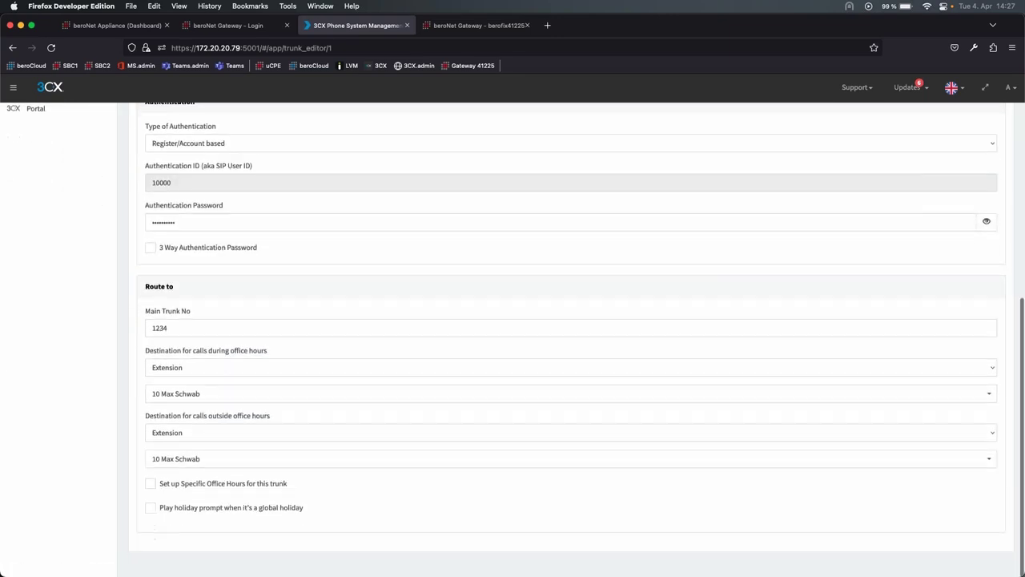
pyautogui.scroll(8, 261, 420)
pyautogui.click(447, 126)
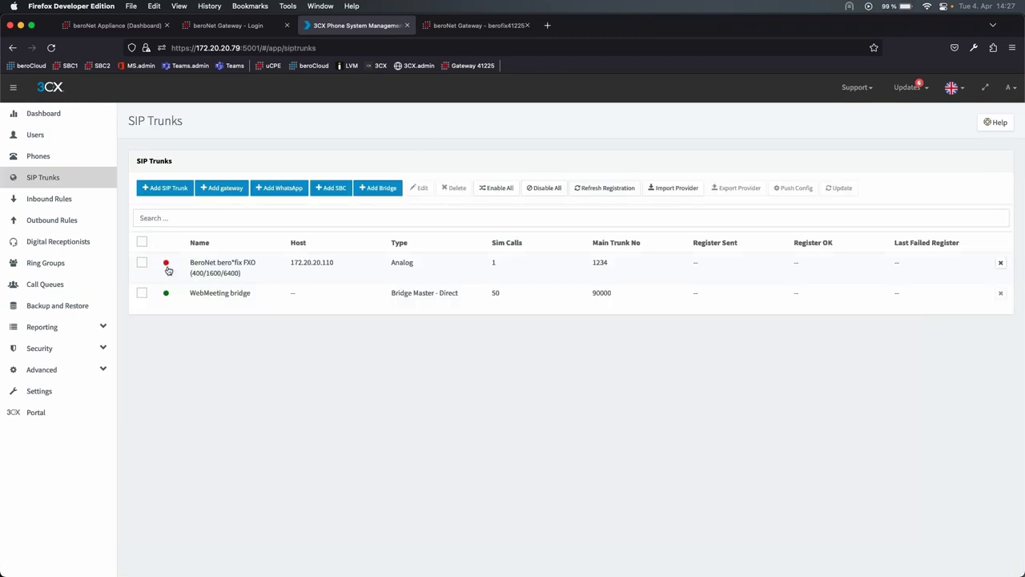
# - Open the bero*fix FXO trunk, then give the gateway wizard PBX address 172.20.20.79 and port 5060
pyautogui.doubleClick(227, 270)
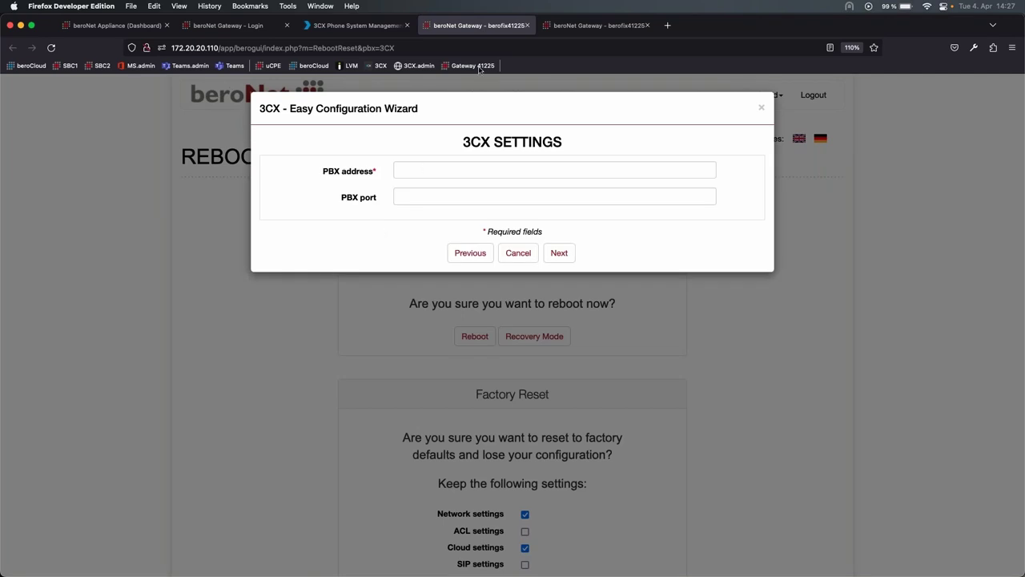
pyautogui.click(356, 25)
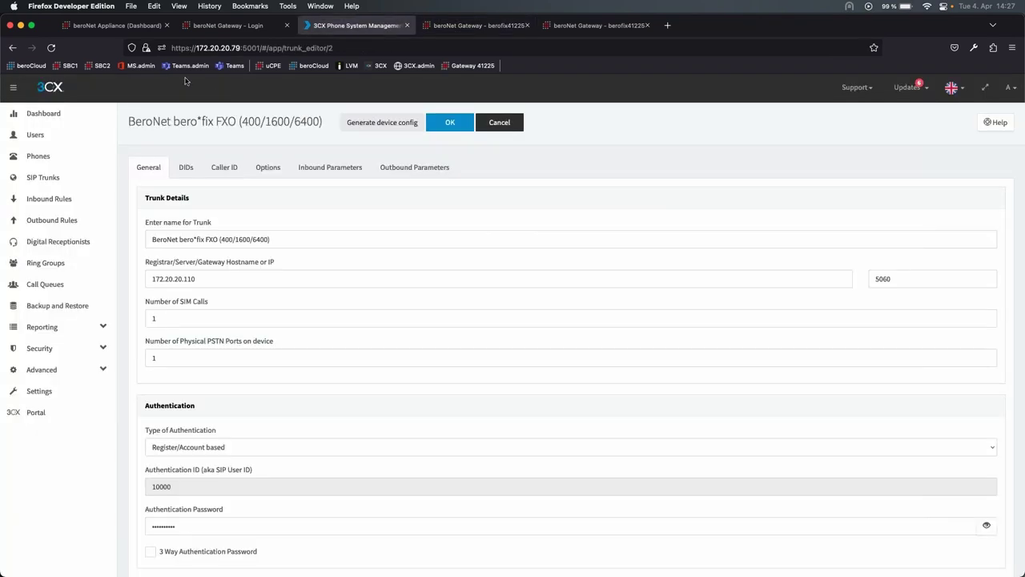
pyautogui.click(238, 49)
pyautogui.click(479, 24)
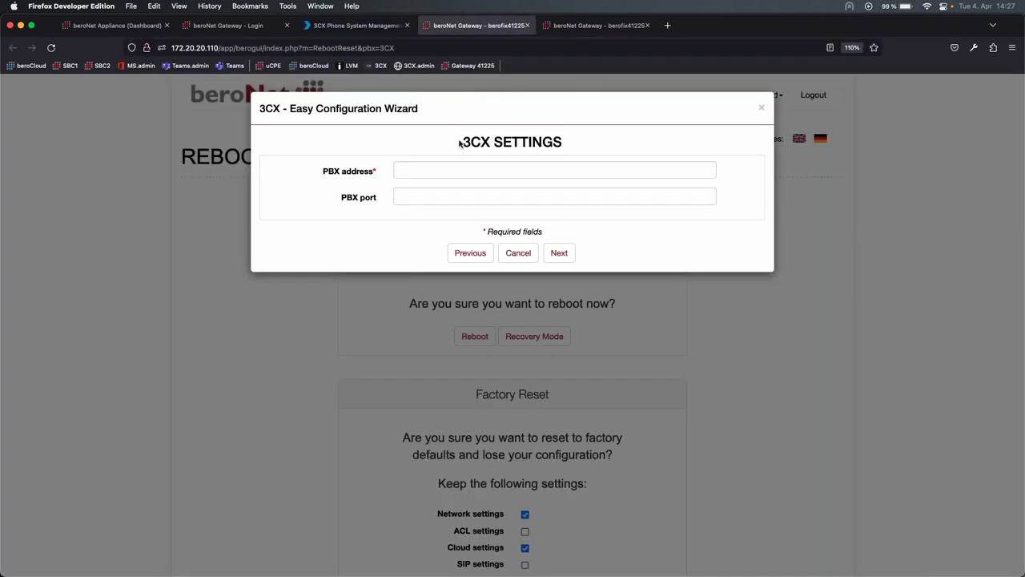
pyautogui.click(458, 170)
pyautogui.write('172.20.20.79')
pyautogui.click(442, 203)
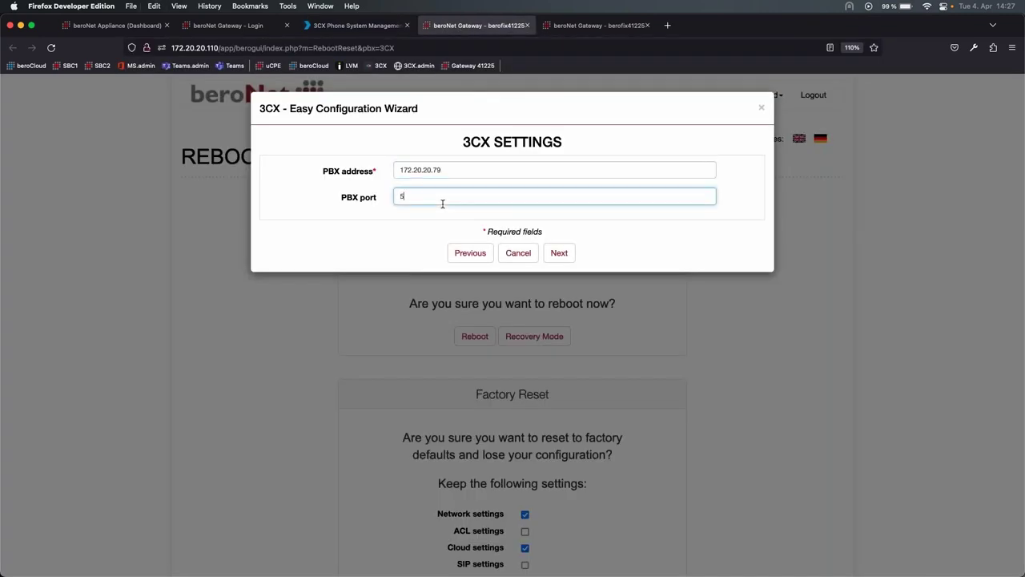
pyautogui.click(560, 252)
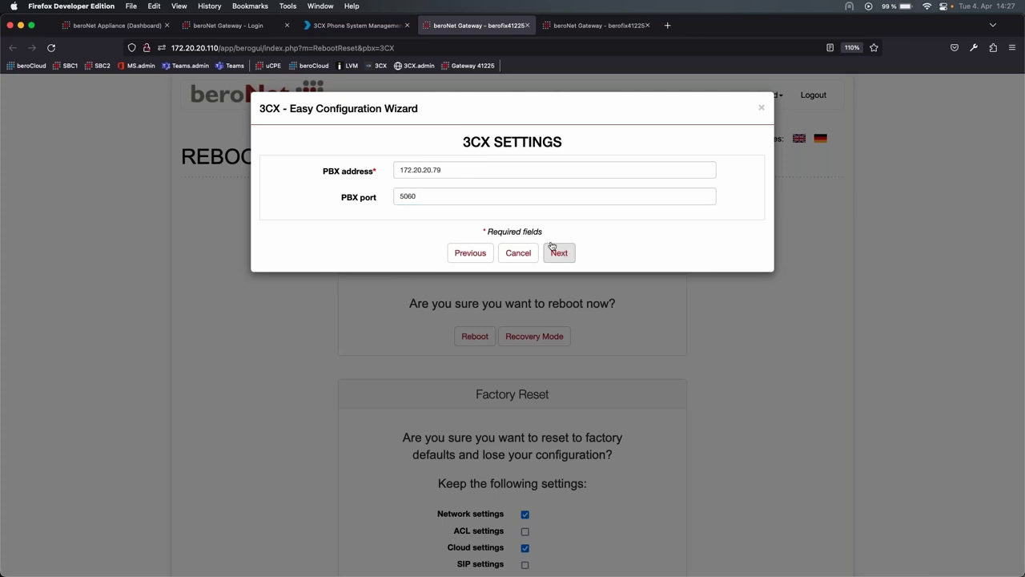
# - Review the 3CX trunk's register-based authentication and routing to extension 10
pyautogui.click(374, 26)
pyautogui.scroll(-2, 181, 205)
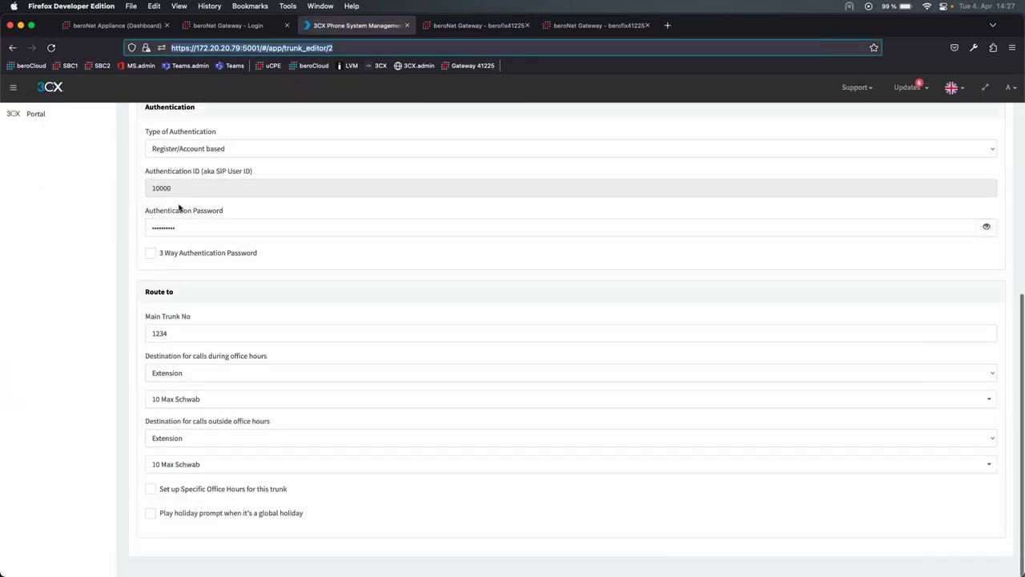
pyautogui.scroll(2, 147, 187)
pyautogui.moveTo(145, 176); pyautogui.dragTo(258, 261)
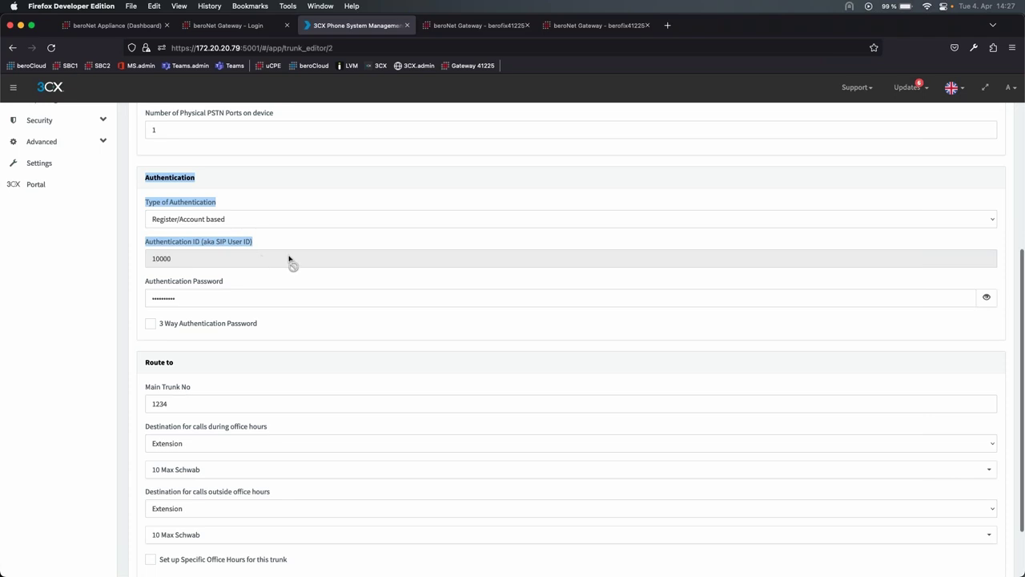
# - In the gateway's hardware step, choose FXS as the port type and enable analog port 1
pyautogui.press('super+plus')
pyautogui.click(349, 214)
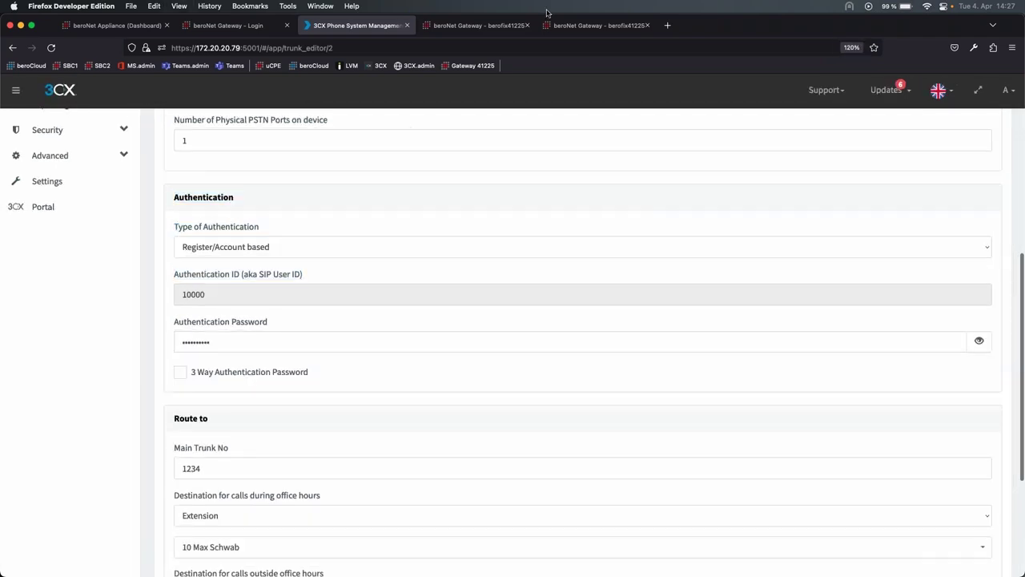
pyautogui.click(480, 25)
pyautogui.click(548, 168)
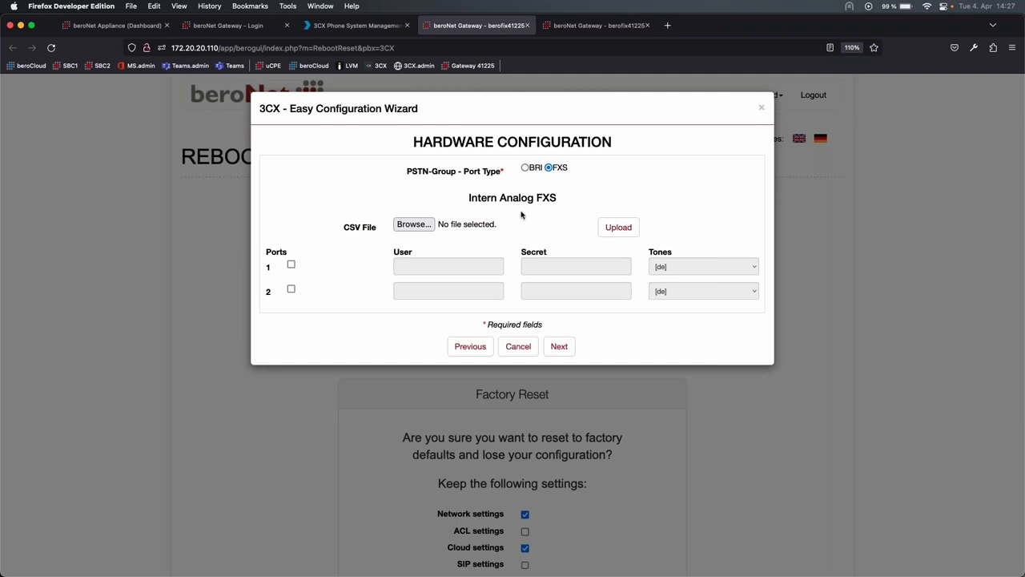
pyautogui.click(292, 264)
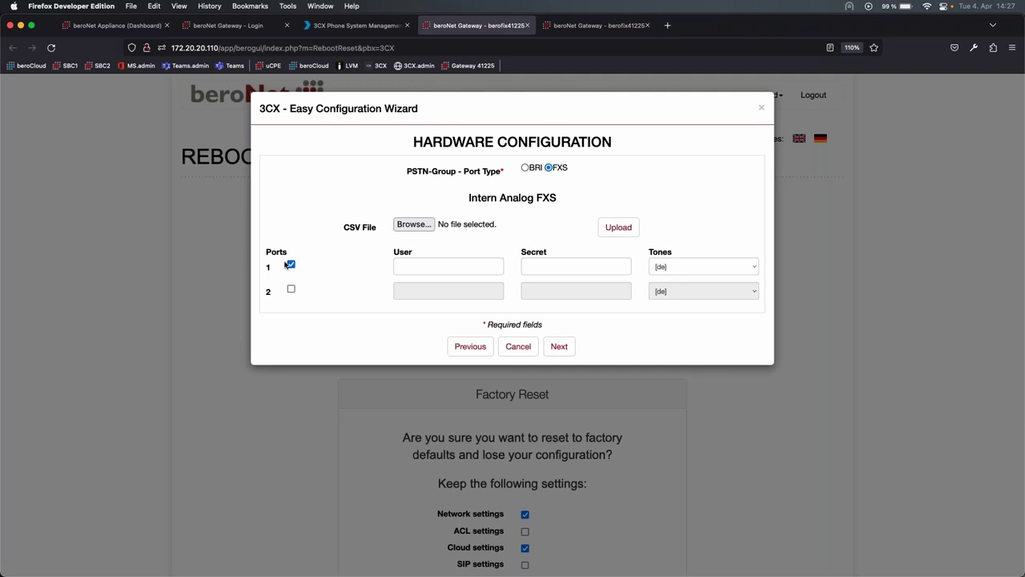
# - Copy the 3CX trunk's authentication ID 10000 and its revealed authentication password
pyautogui.click(442, 266)
pyautogui.click(596, 25)
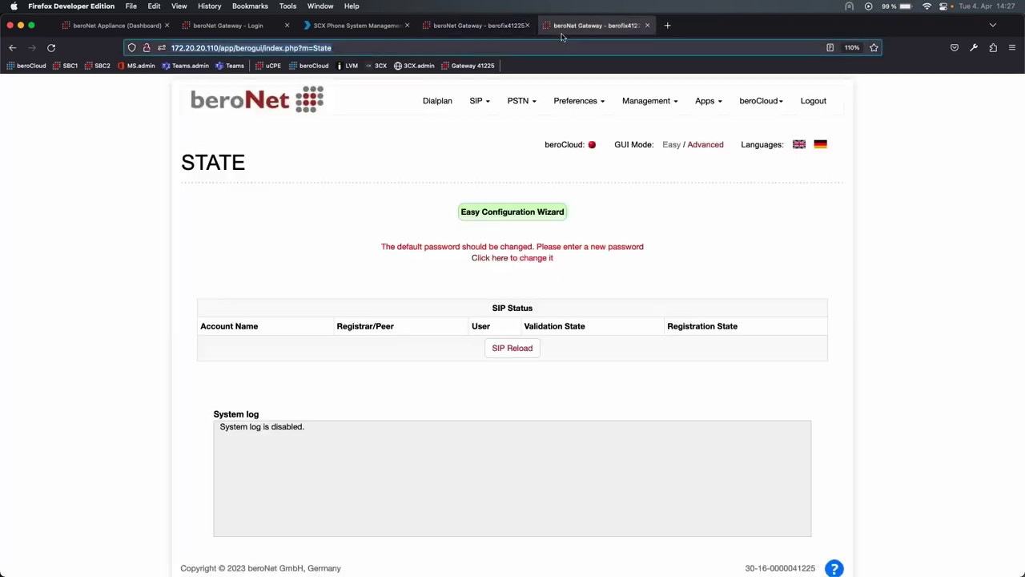
pyautogui.click(356, 26)
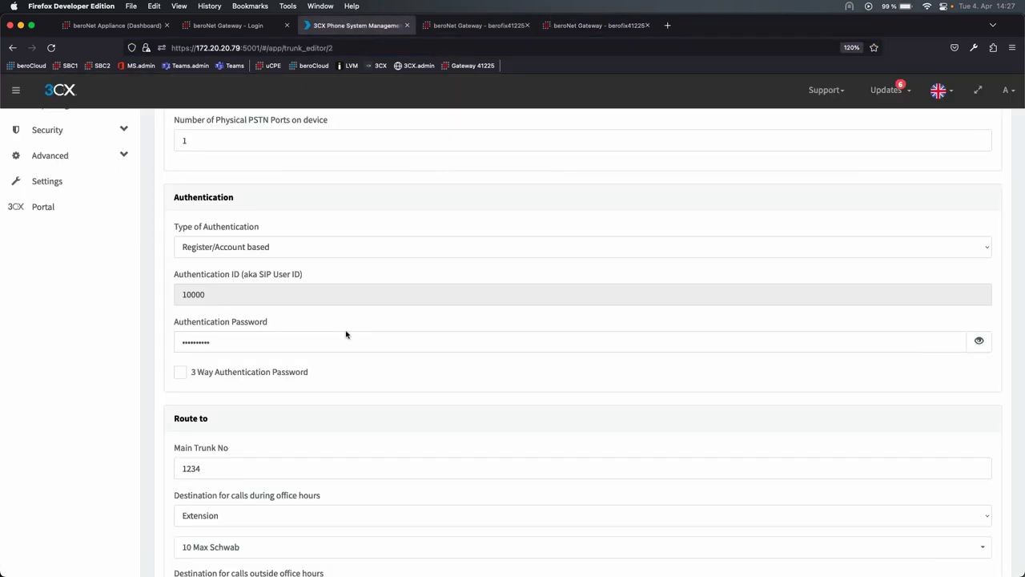
pyautogui.moveTo(214, 294); pyautogui.dragTo(185, 296)
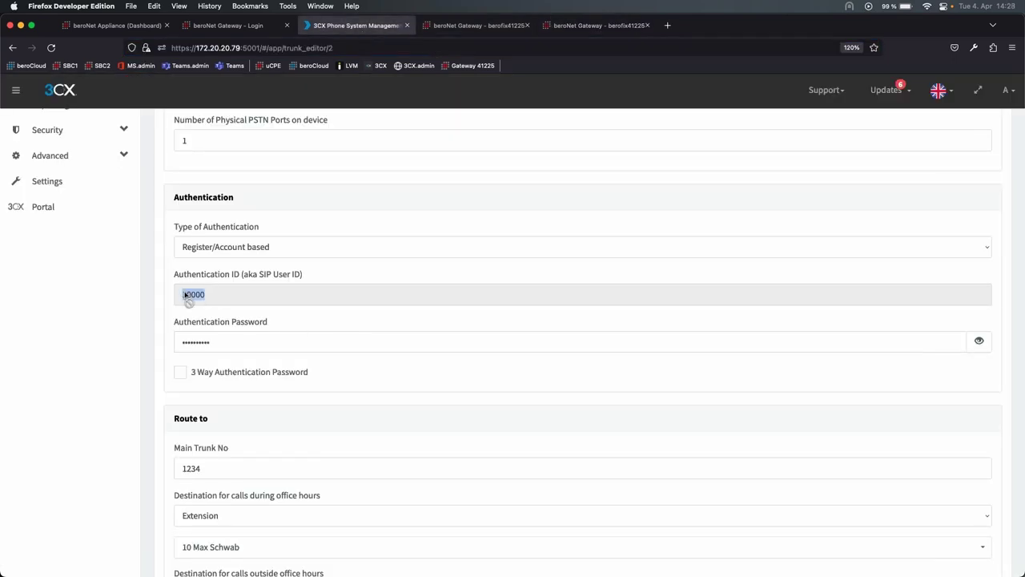
pyautogui.click(979, 340)
pyautogui.moveTo(236, 342); pyautogui.dragTo(199, 291)
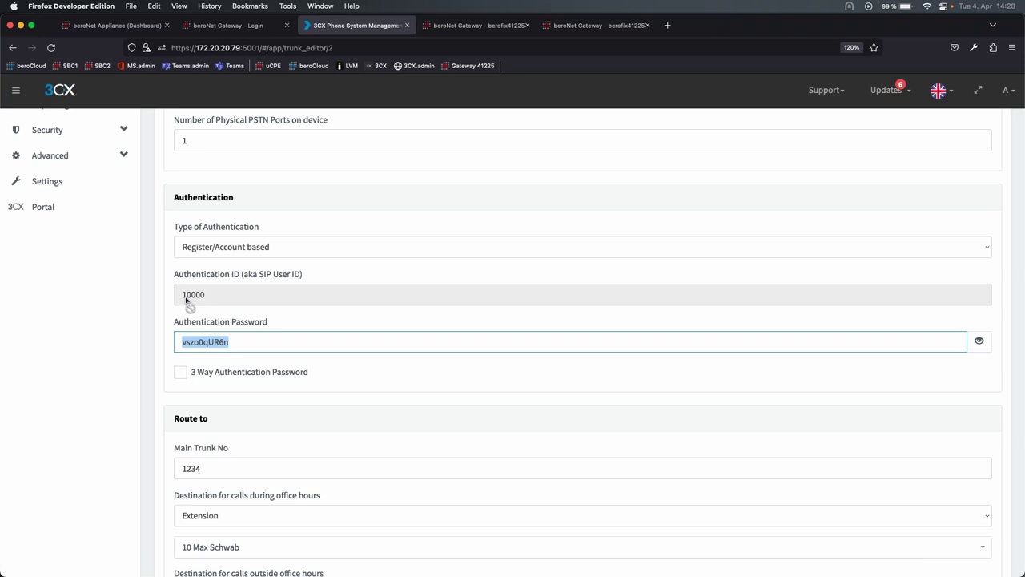
# - Give port 1 user 10000 and the pasted trunk password as Secret, reaching the summary
pyautogui.click(481, 25)
pyautogui.write('10000')
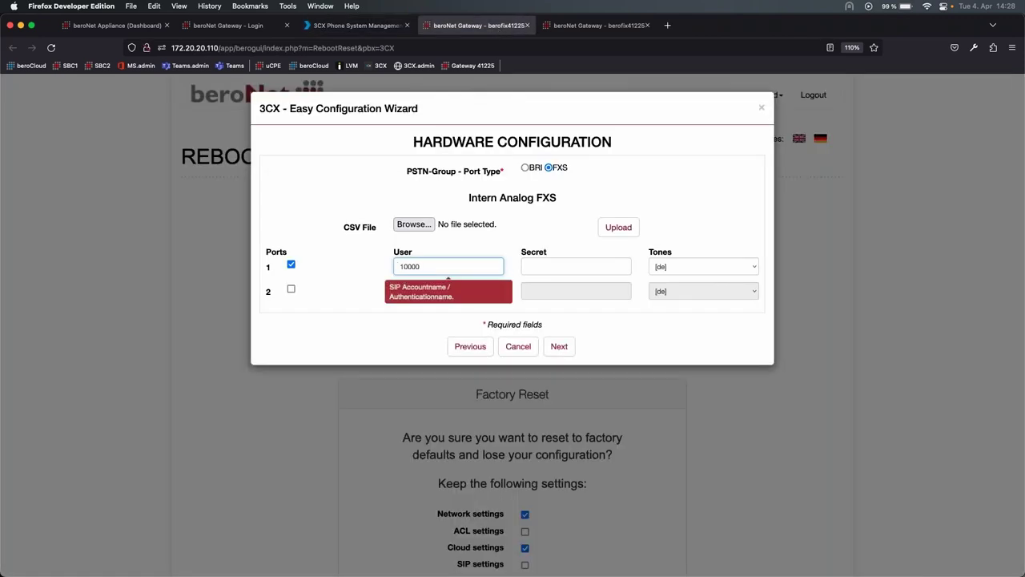
pyautogui.click(595, 266)
pyautogui.press('super+v')
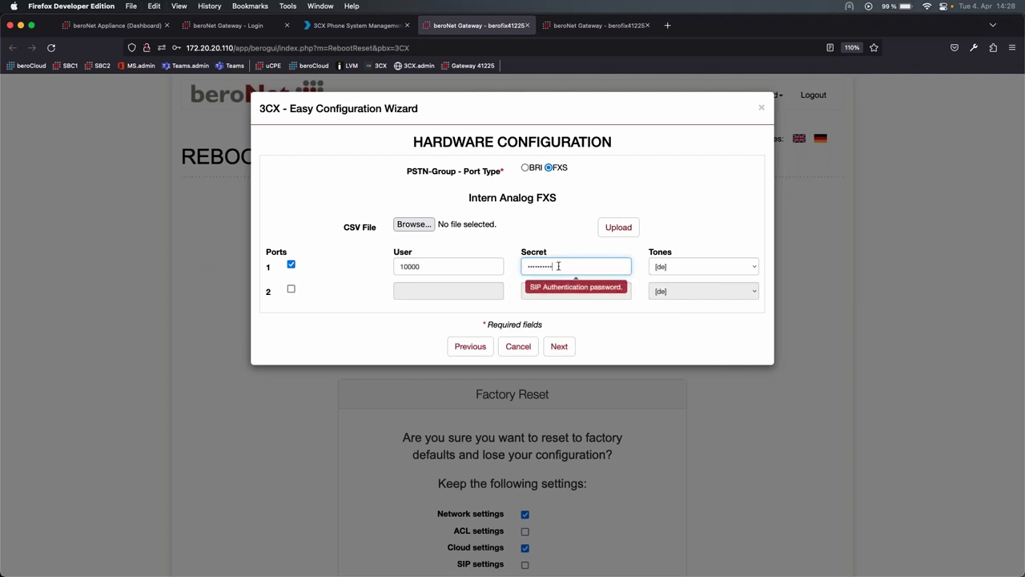
pyautogui.click(561, 346)
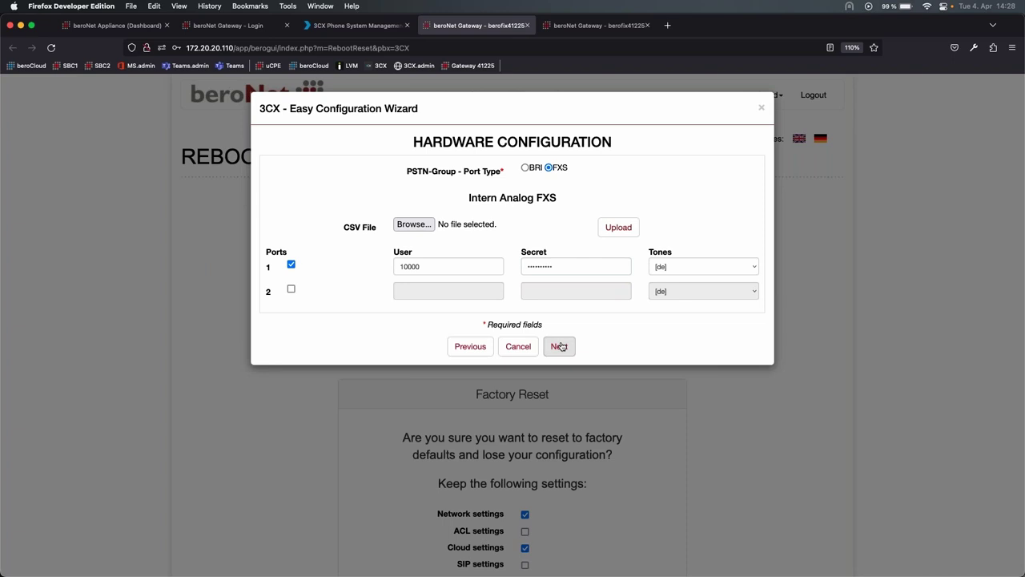
# - Decline the browser's login update, then activate the wizard configuration and confirm the gateway restart
pyautogui.click(282, 188)
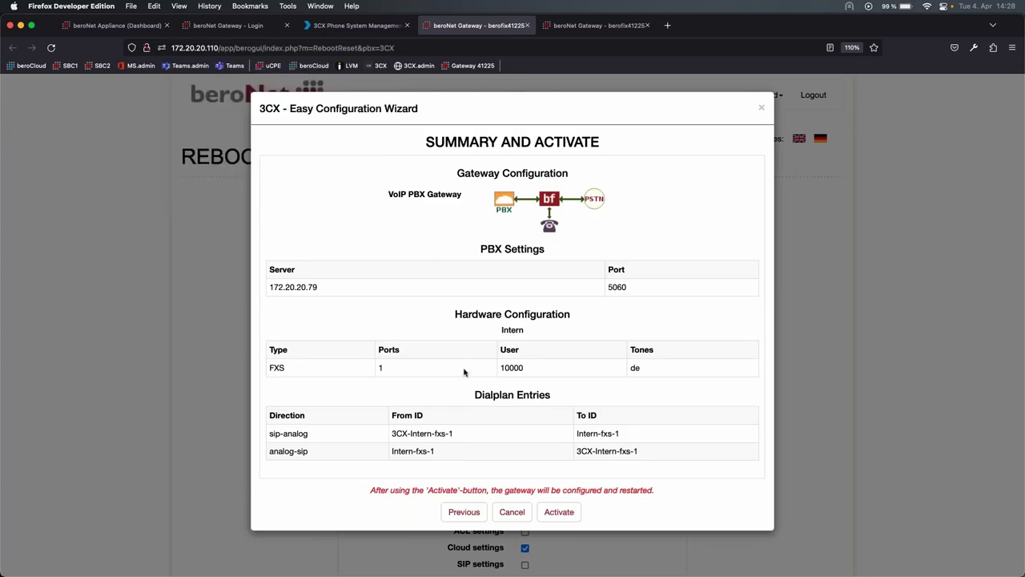
pyautogui.click(559, 513)
pyautogui.click(590, 346)
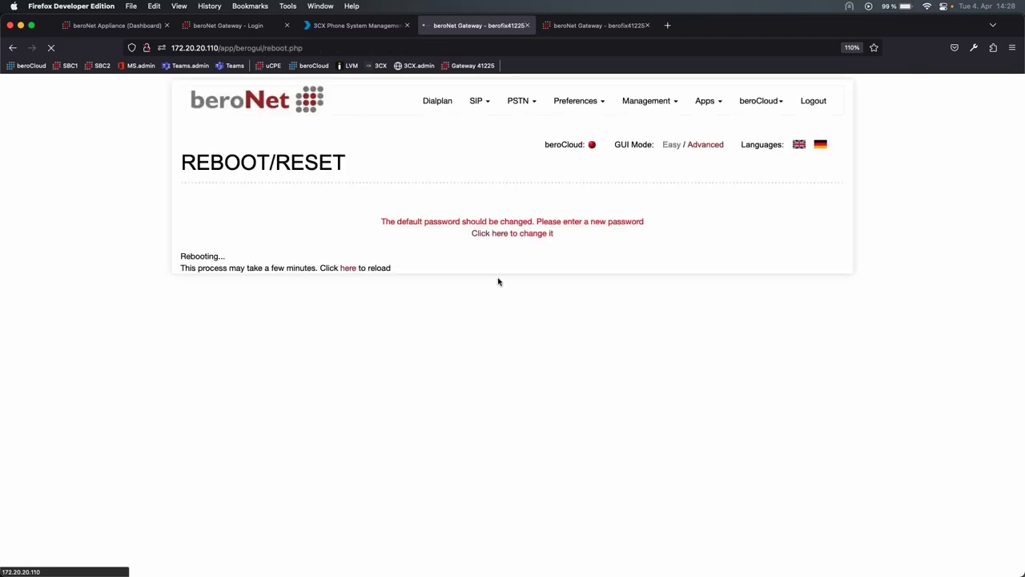
pyautogui.click(116, 25)
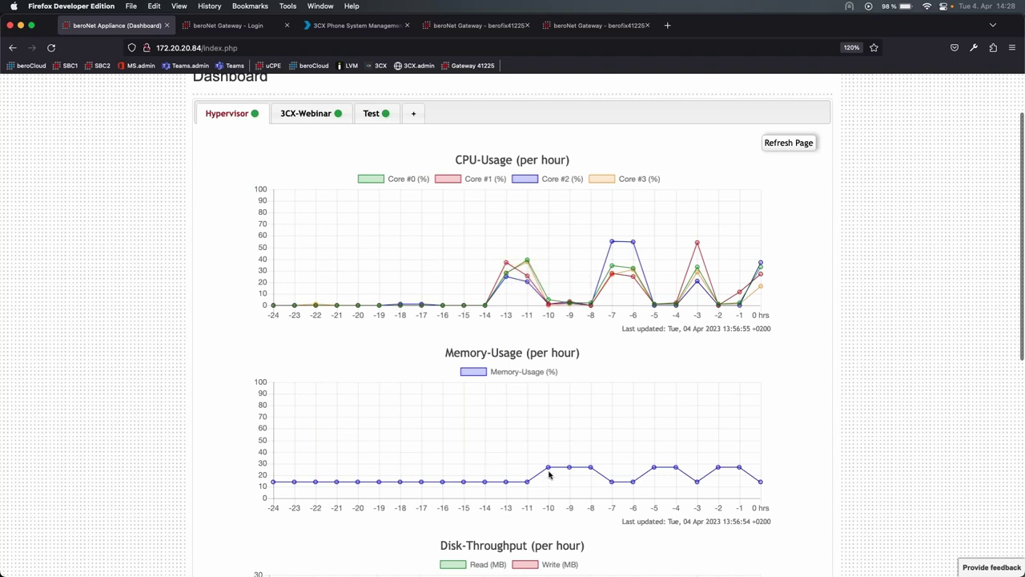
# - Show the 3CX-Webinar machine's panel and read its System-Usage values: 1 core, 1024 MB
pyautogui.scroll(-5, 544, 472)
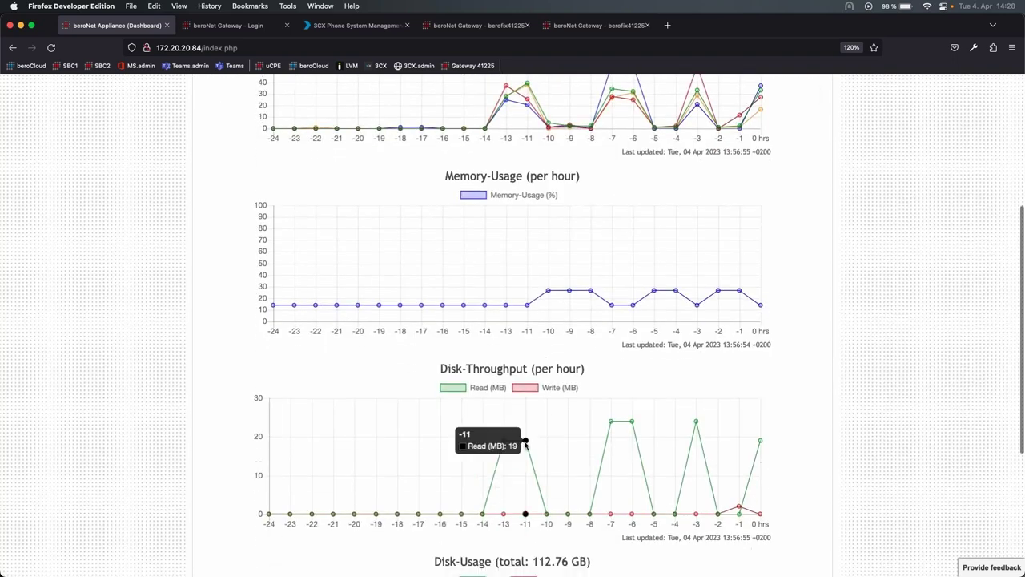
pyautogui.scroll(-4, 513, 473)
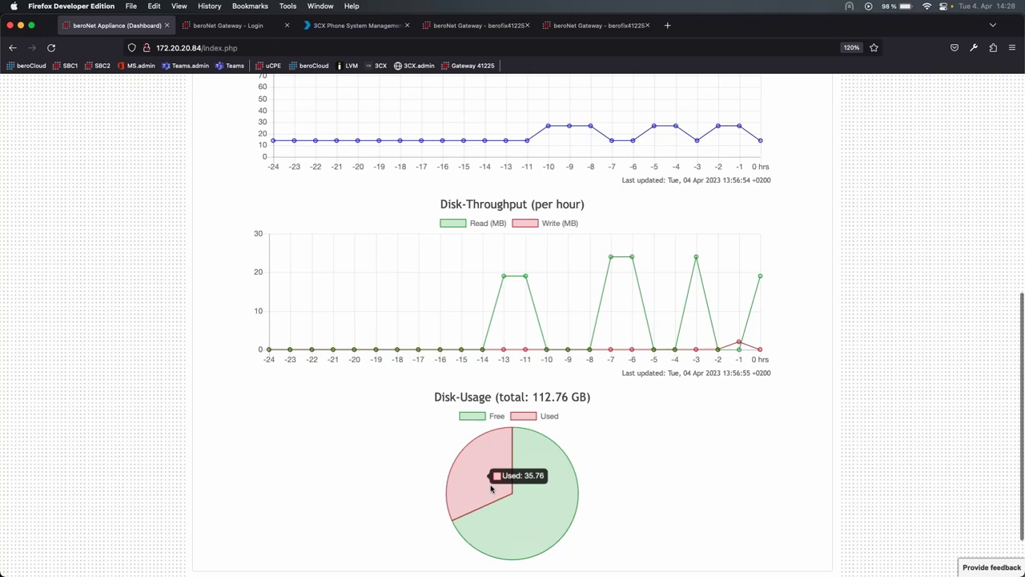
pyautogui.scroll(15, 592, 386)
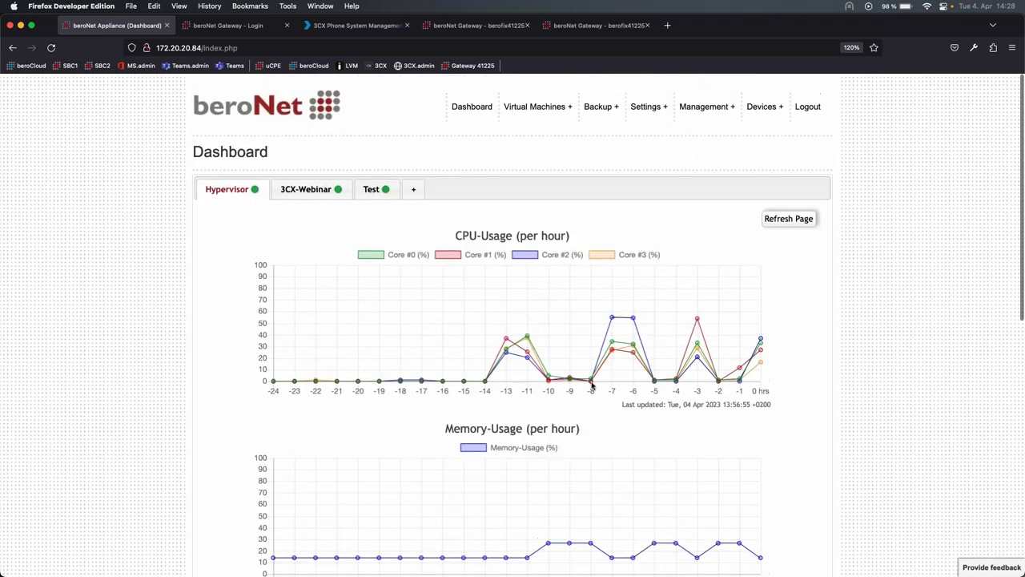
pyautogui.click(298, 186)
pyautogui.moveTo(645, 340)
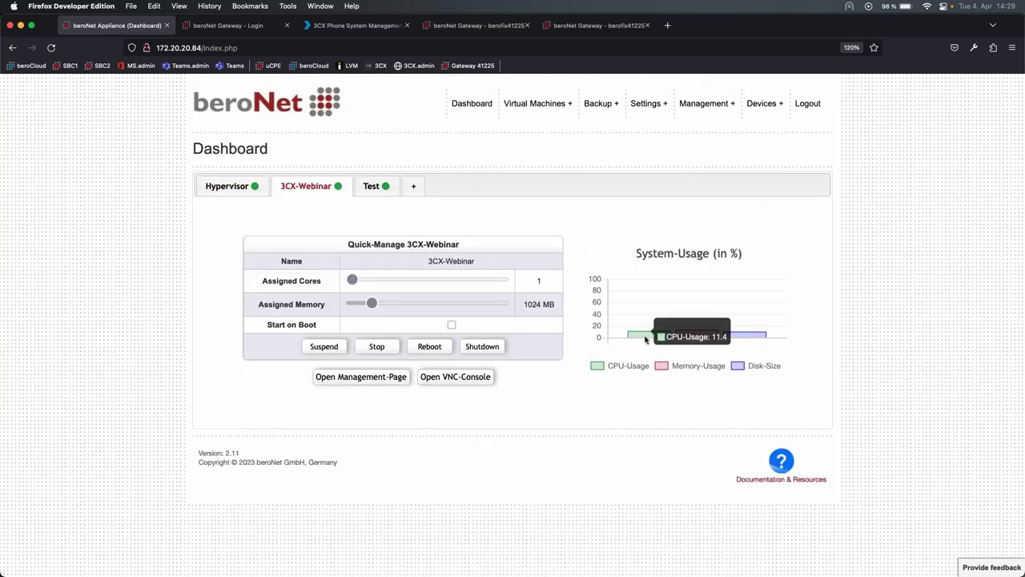
pyautogui.moveTo(743, 340)
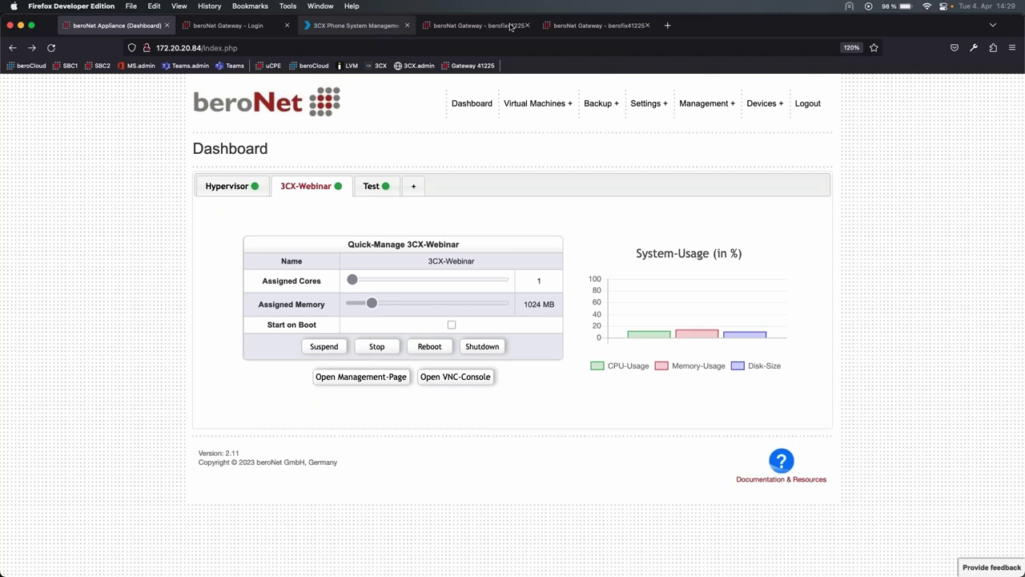
# - Look at the gateway's dial plan, then save the 3CX trunk settings with OK
pyautogui.click(597, 25)
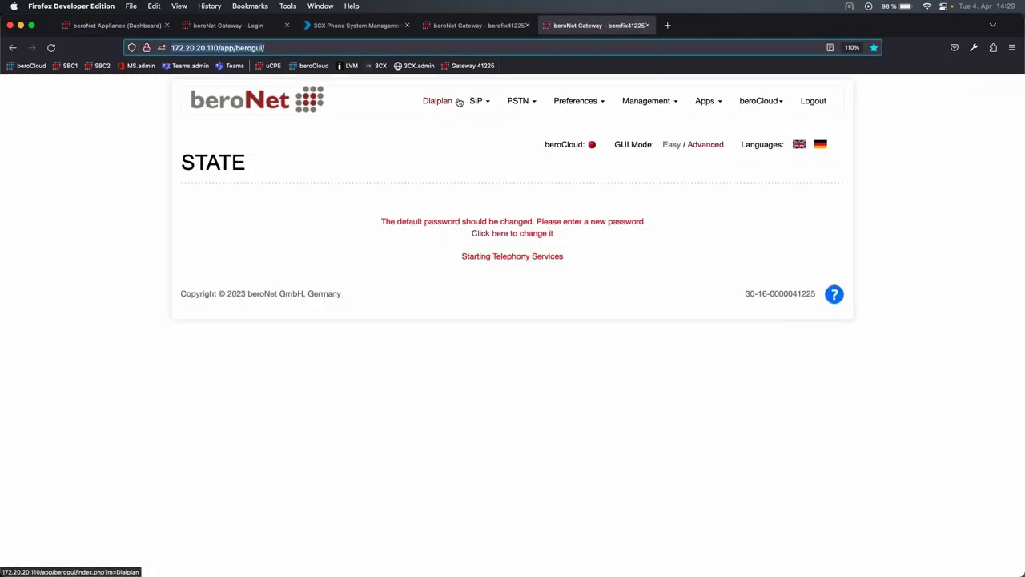
pyautogui.click(446, 103)
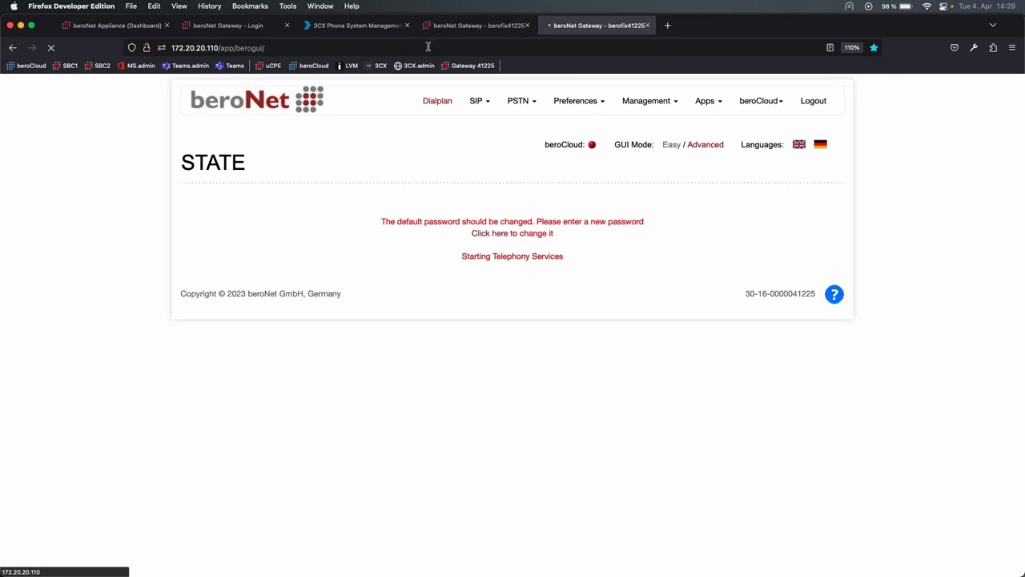
pyautogui.click(366, 30)
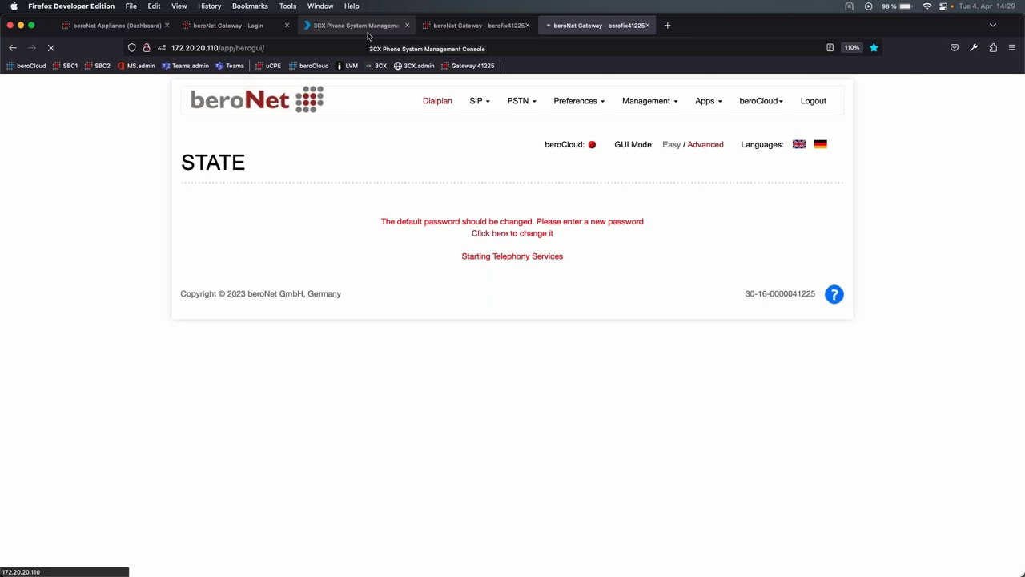
pyautogui.scroll(5, 232, 236)
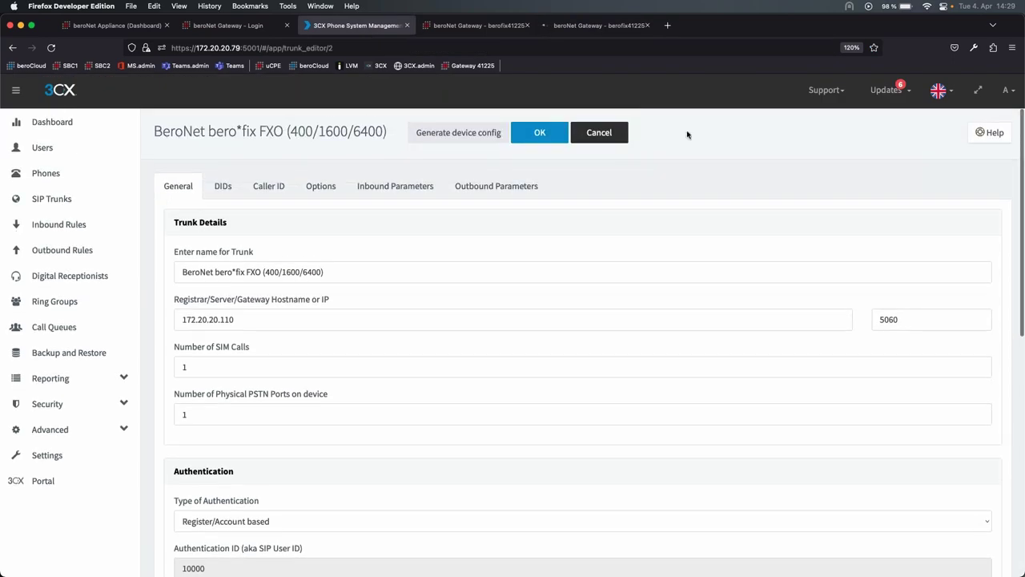
pyautogui.click(533, 130)
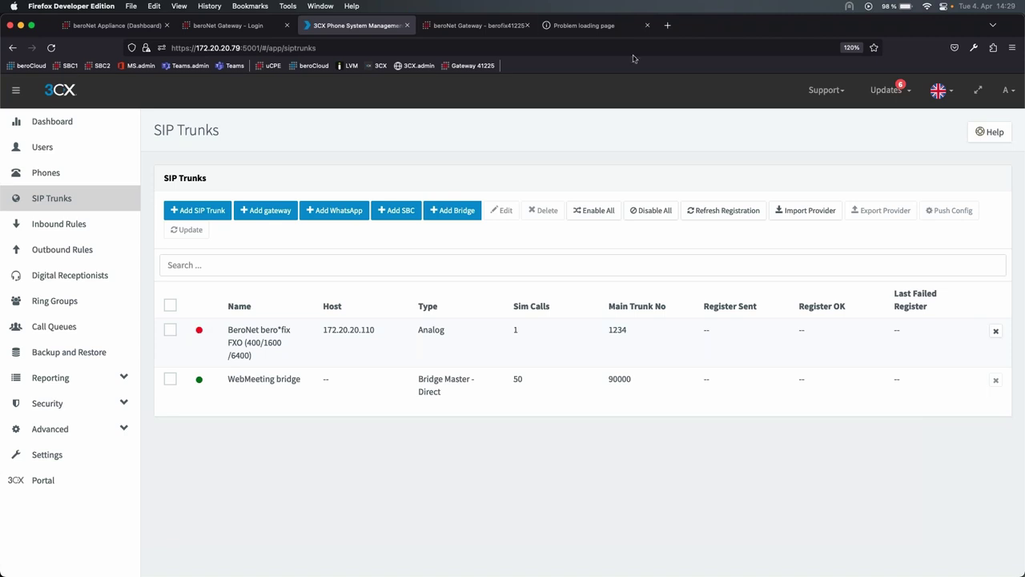
# - Close the failed tab and log back into the gateway at bare IP 172.20.20.110 as admin
pyautogui.click(647, 25)
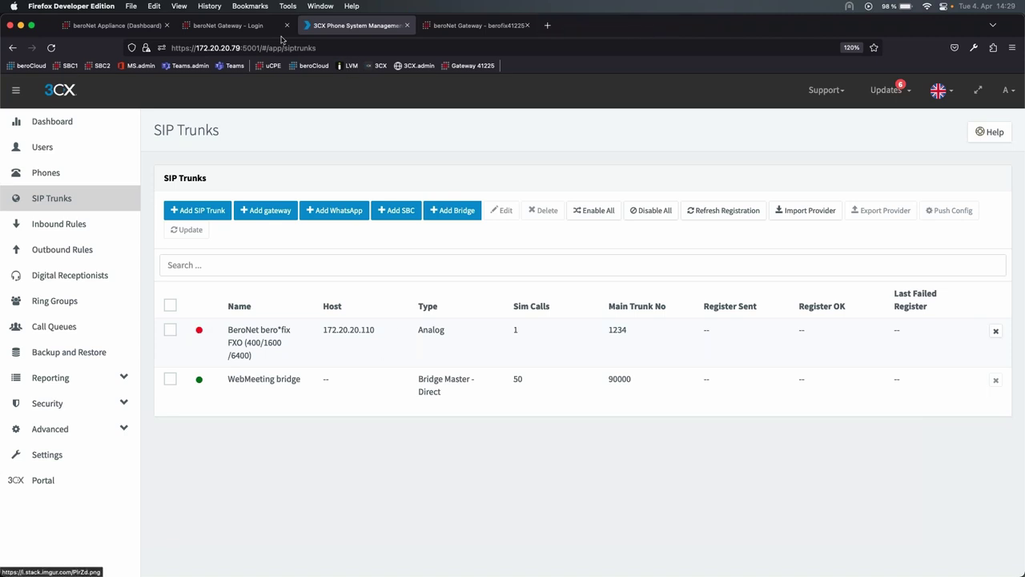
pyautogui.click(231, 25)
pyautogui.click(239, 48)
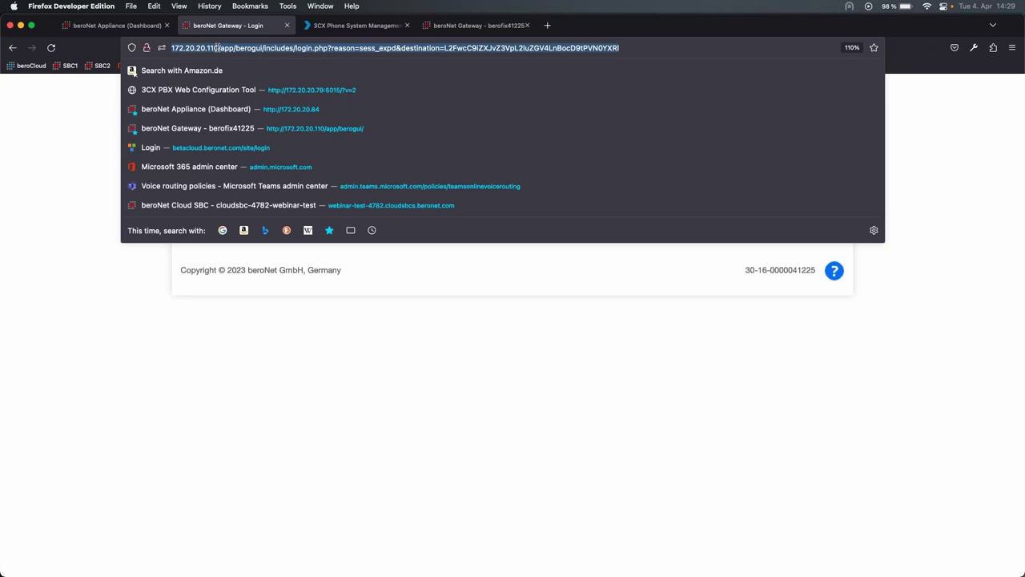
pyautogui.moveTo(215, 48); pyautogui.dragTo(618, 48)
pyautogui.press('BackSpace')
pyautogui.press('Return')
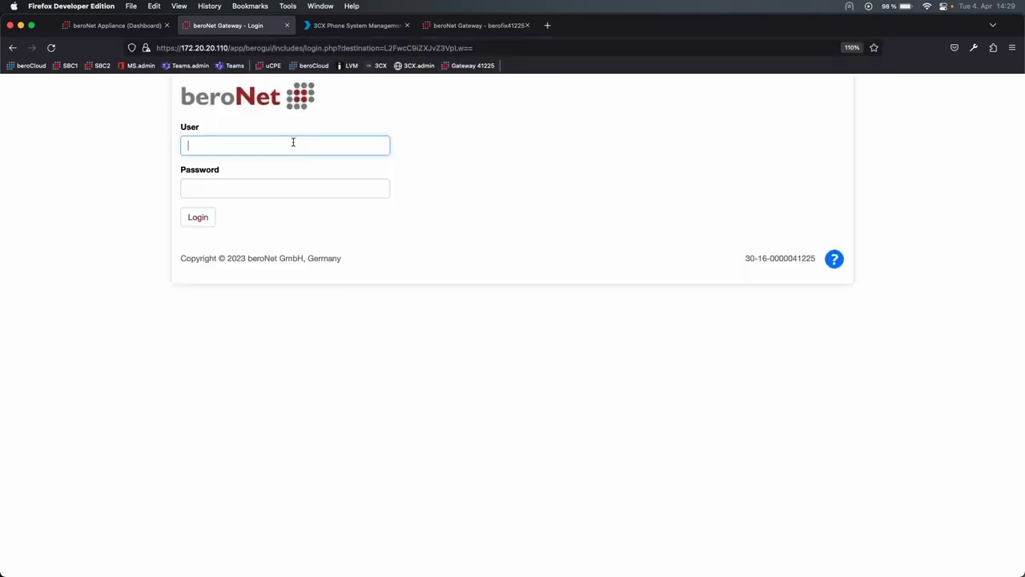
pyautogui.write('admin')
pyautogui.press('Tab')
pyautogui.write('admin')
pyautogui.press('Return')
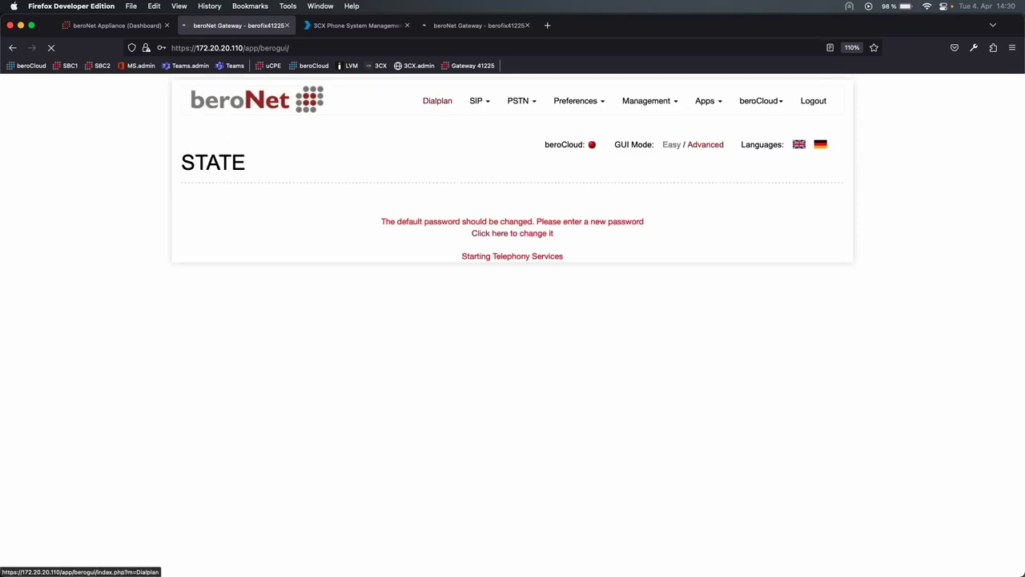
# - Review the gateway's dial plan, analog FXS ports and SIP account user, then return to 3CX trunks
pyautogui.click(437, 101)
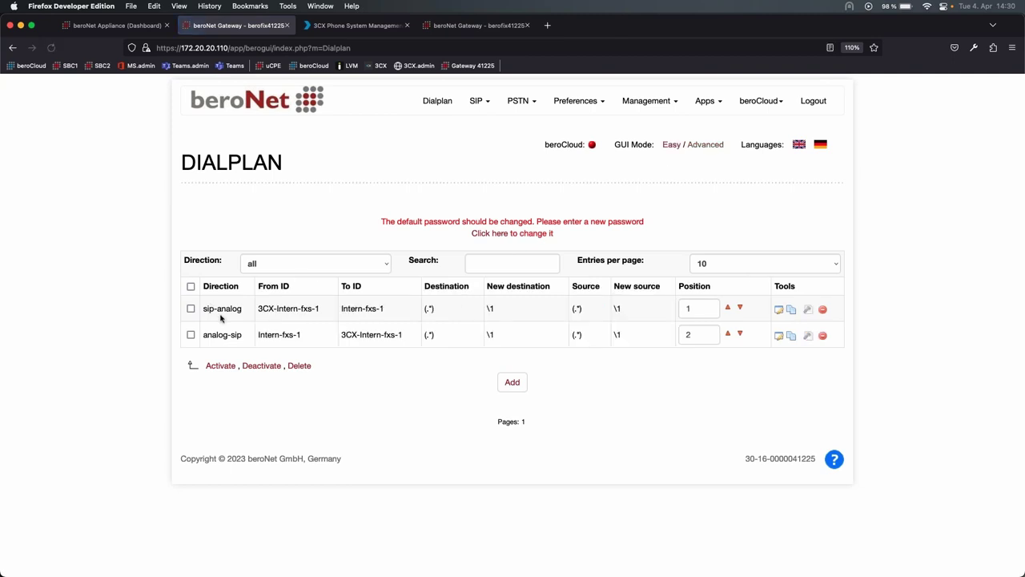
pyautogui.click(518, 101)
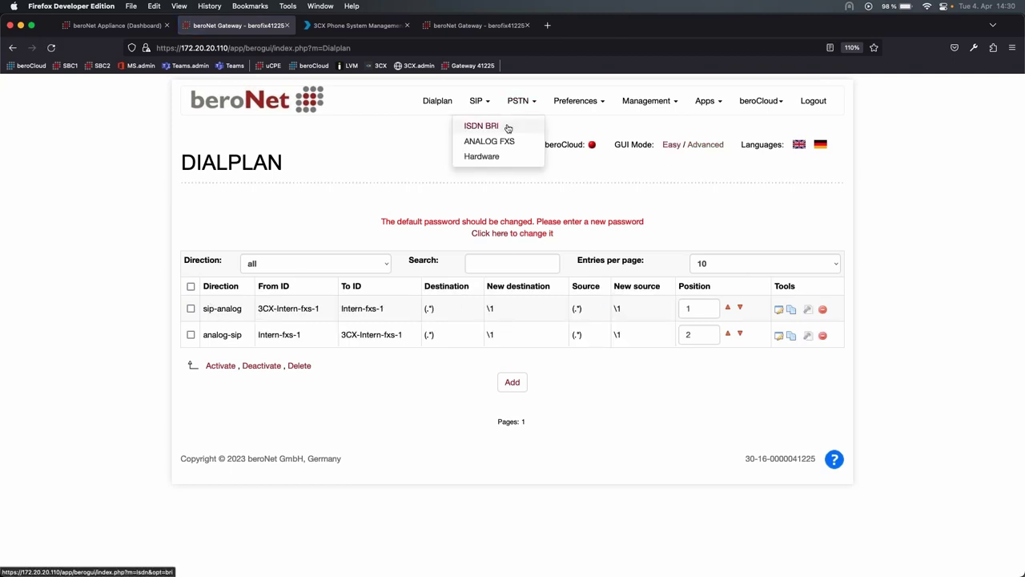
pyautogui.click(505, 142)
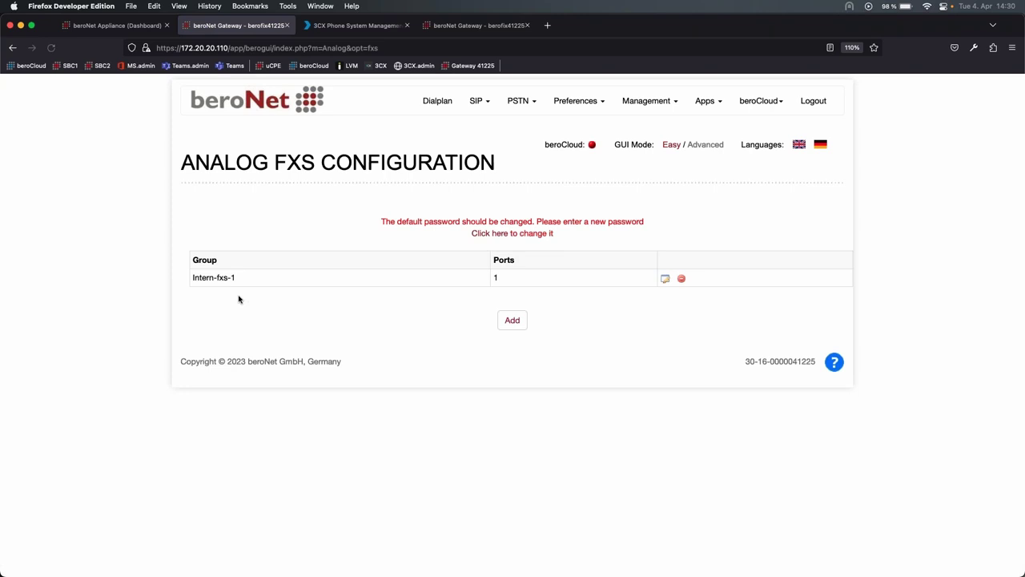
pyautogui.click(479, 100)
pyautogui.click(474, 126)
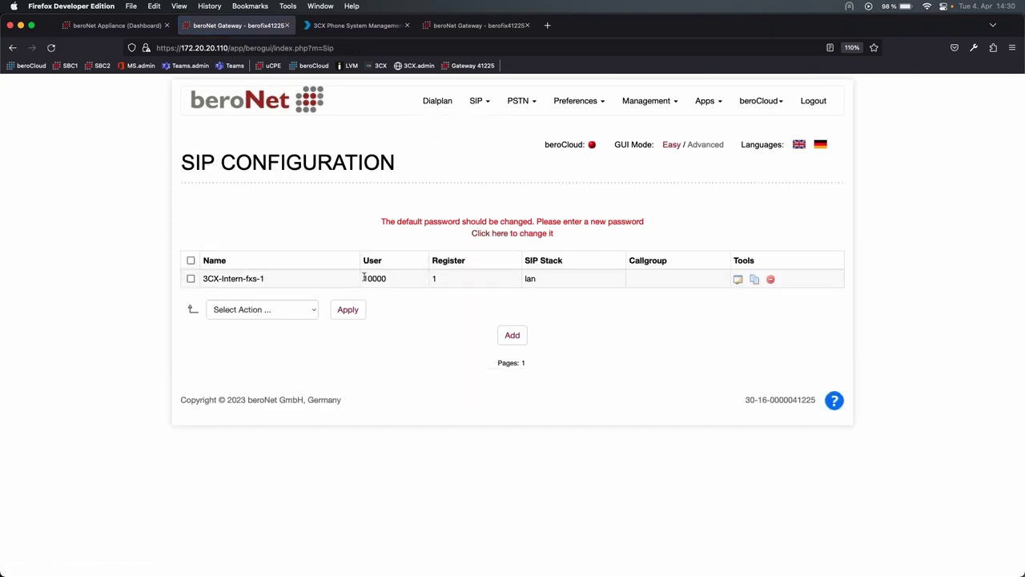
pyautogui.moveTo(362, 277); pyautogui.dragTo(390, 280)
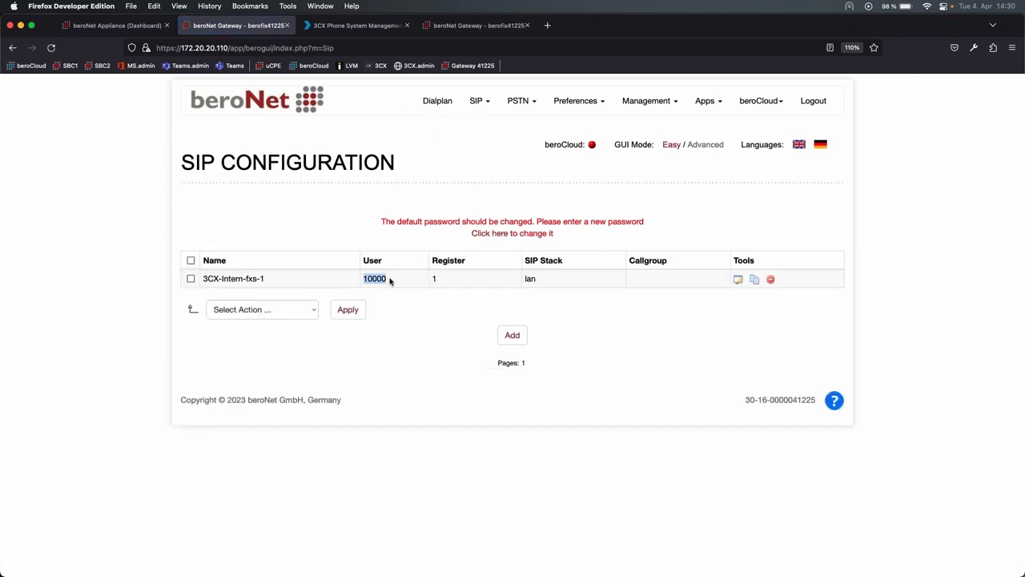
pyautogui.click(374, 26)
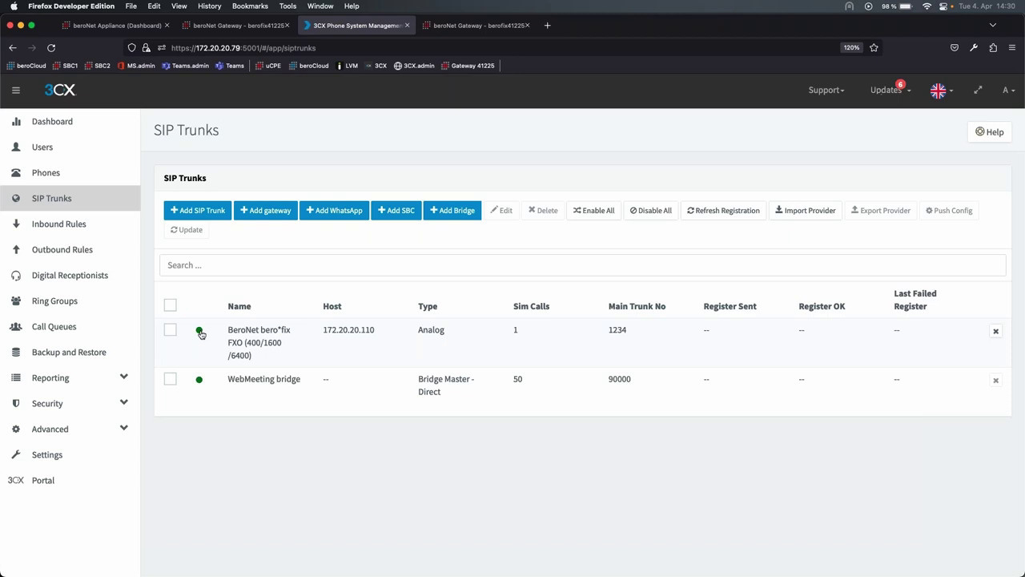
# - Answer the incoming test call in the 3CX Web Client with microphone allowed, then hang up
pyautogui.click(377, 66)
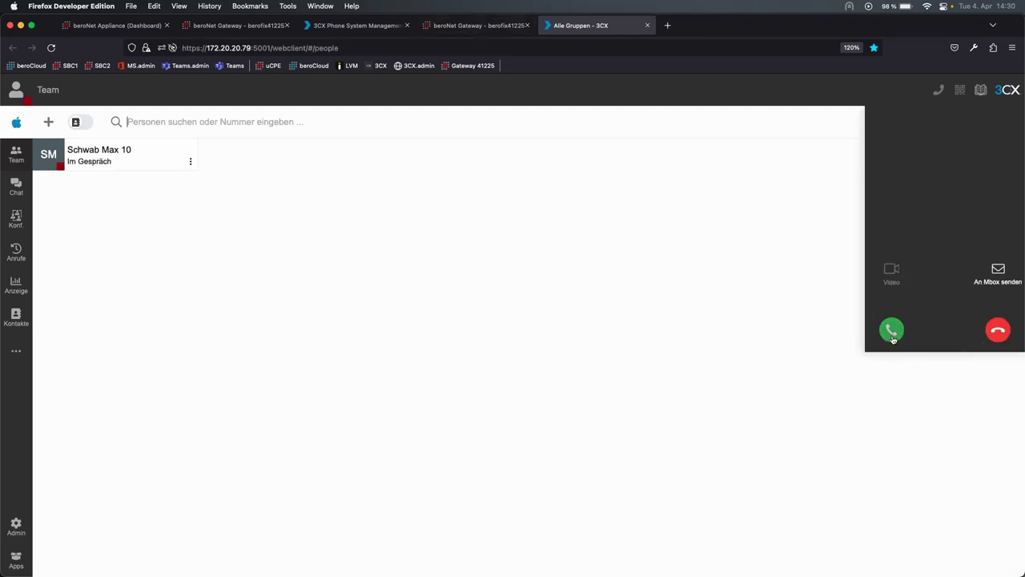
pyautogui.click(892, 330)
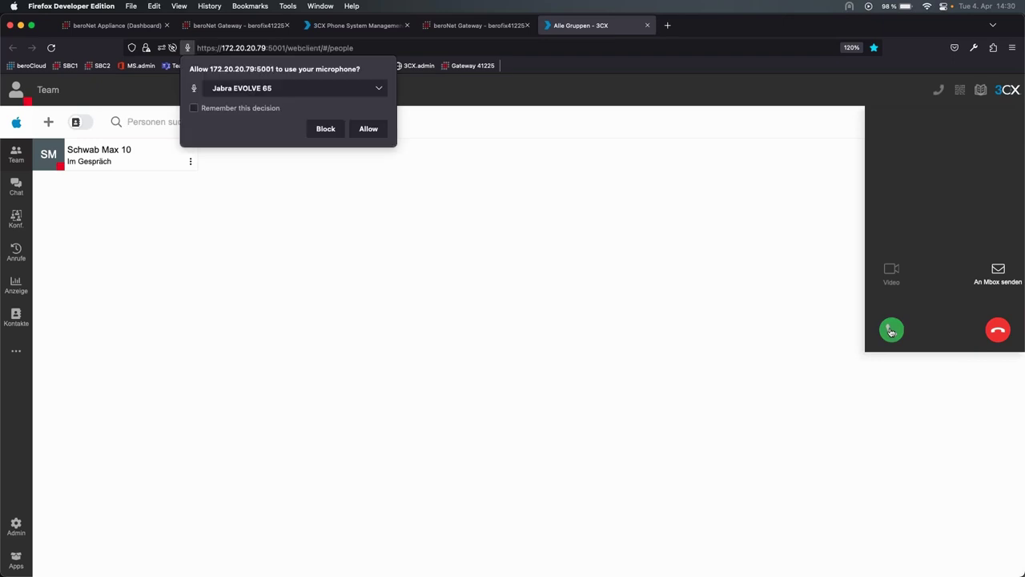
pyautogui.click(370, 130)
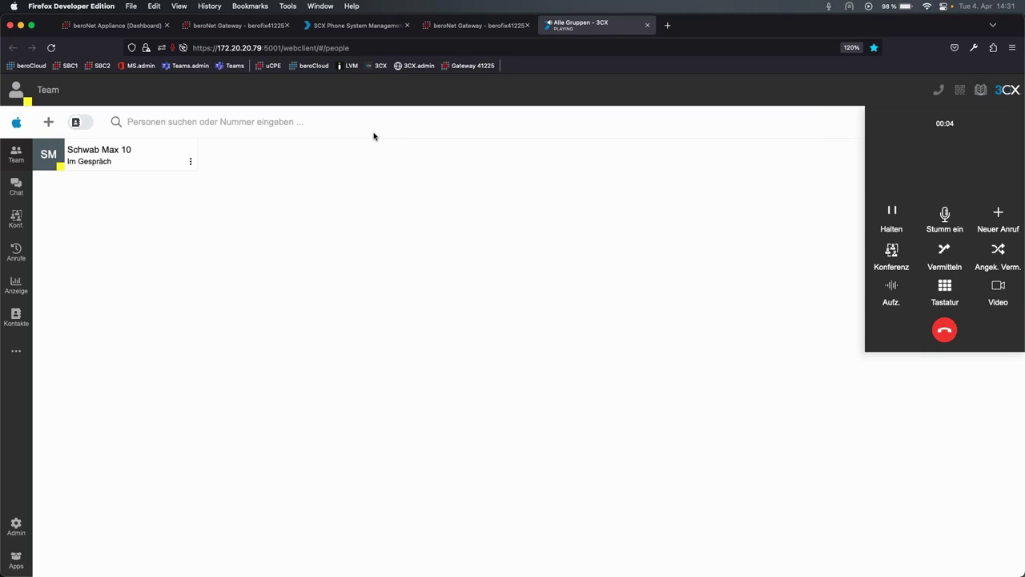
pyautogui.click(930, 335)
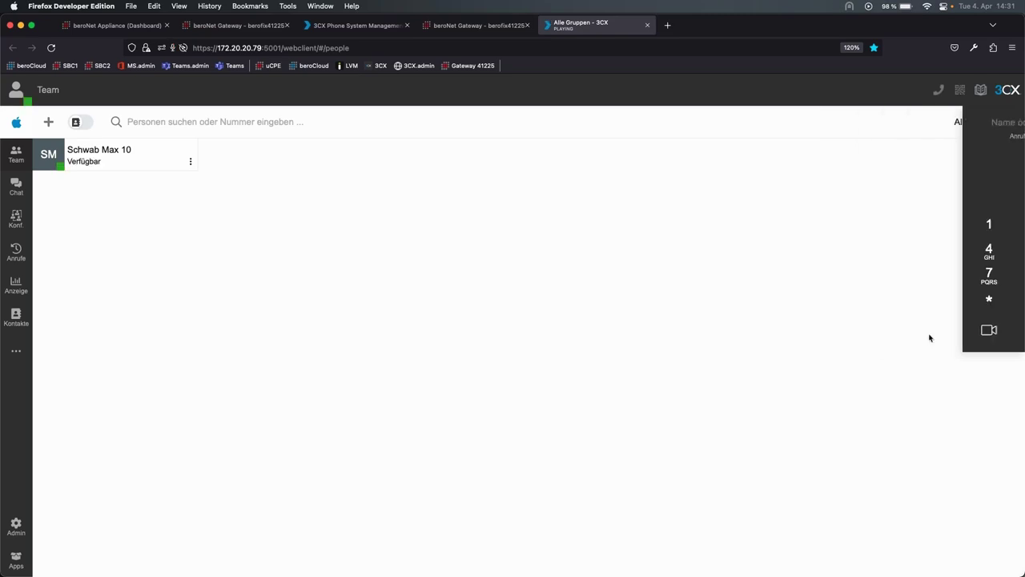
# - Close the web client and Dialplan Debug tabs and reopen the dashboard's 3CX-Webinar tab
pyautogui.click(647, 25)
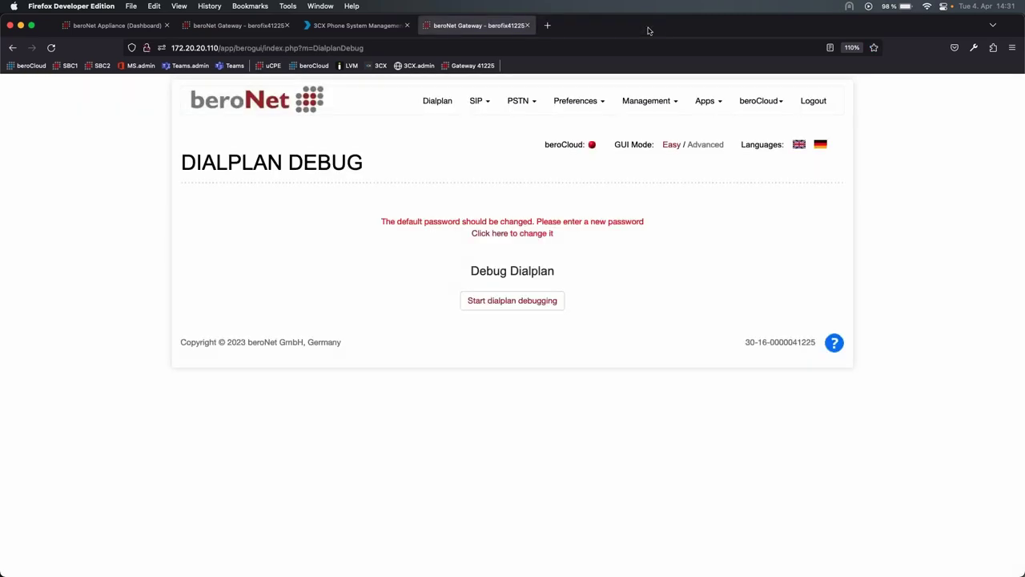
pyautogui.click(527, 25)
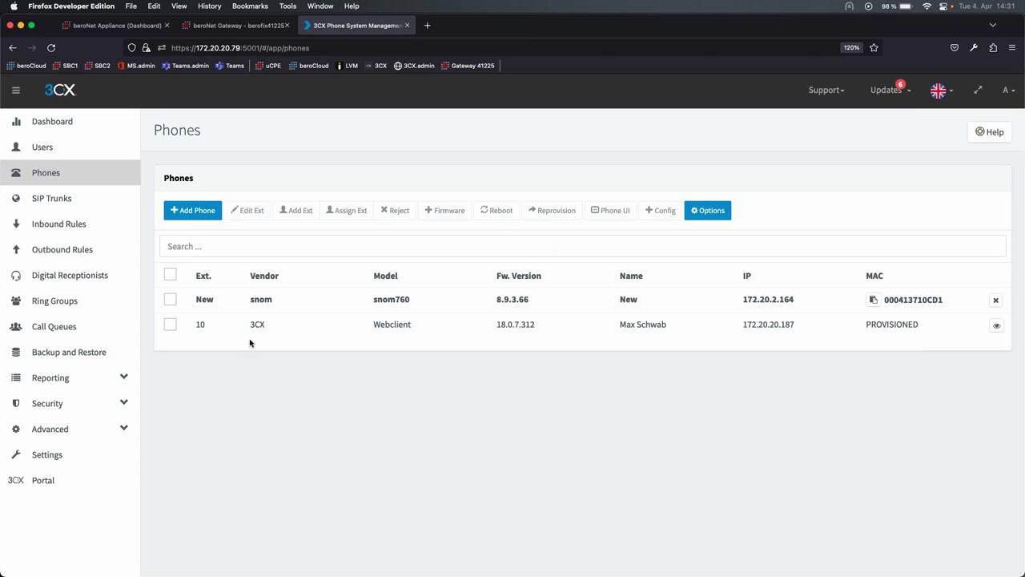
pyautogui.click(239, 25)
pyautogui.click(136, 27)
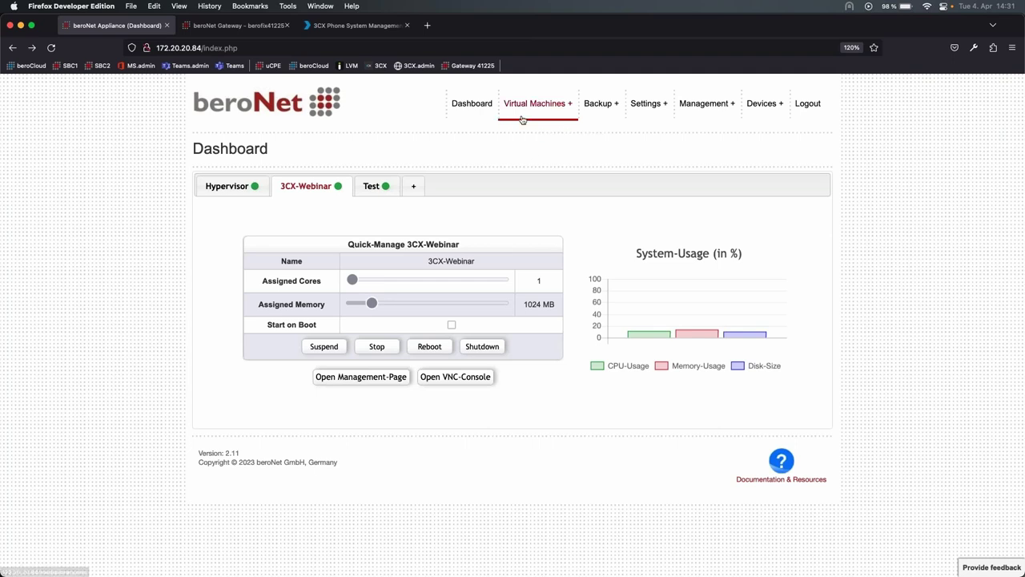
pyautogui.click(472, 101)
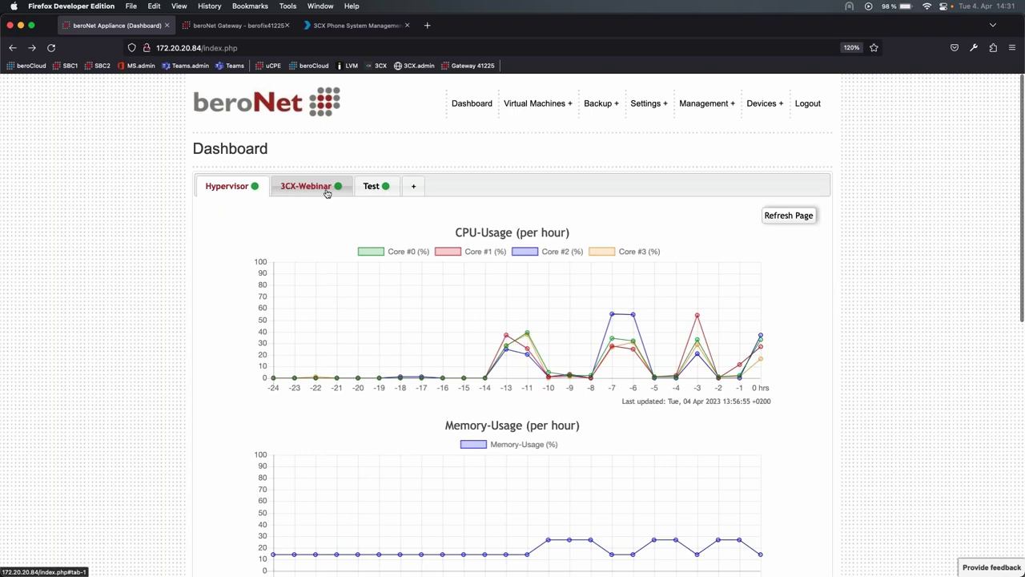
pyautogui.click(327, 191)
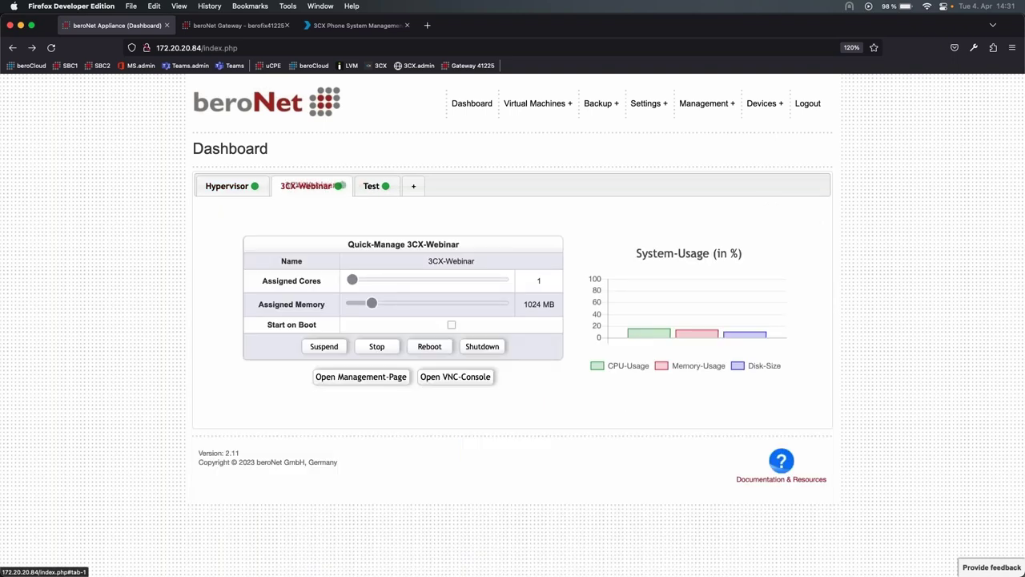